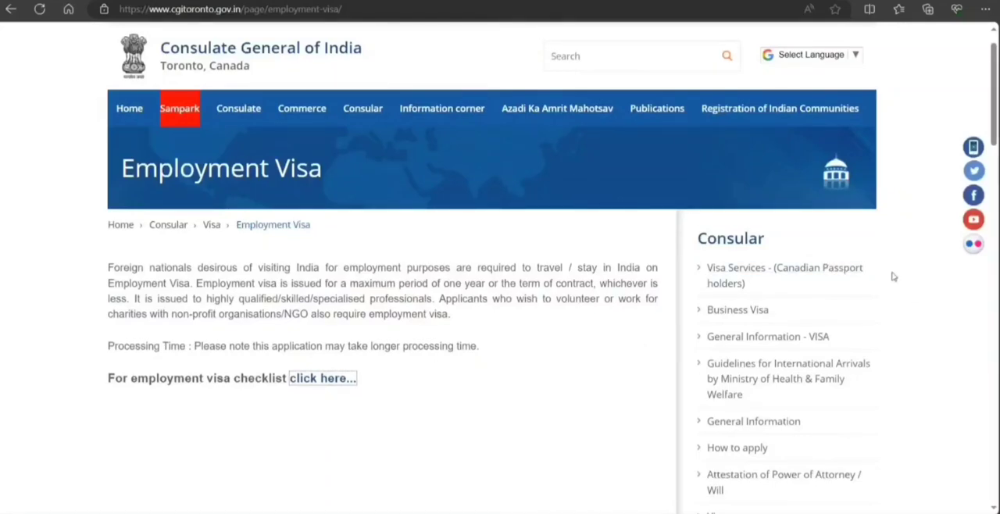
Open the Visa Services - (Canadian Passport holders) page in a new tab and view its processing charges.
{"action": "scroll", "coordinate": [889, 273], "scroll_direction": "down", "scroll_amount": 1}
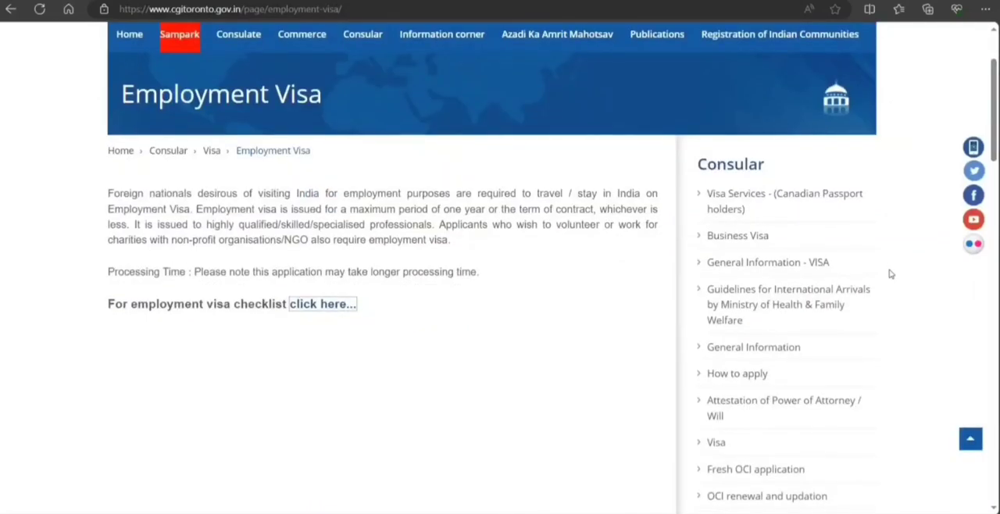
{"action": "scroll", "coordinate": [868, 252], "scroll_direction": "up", "scroll_amount": 1}
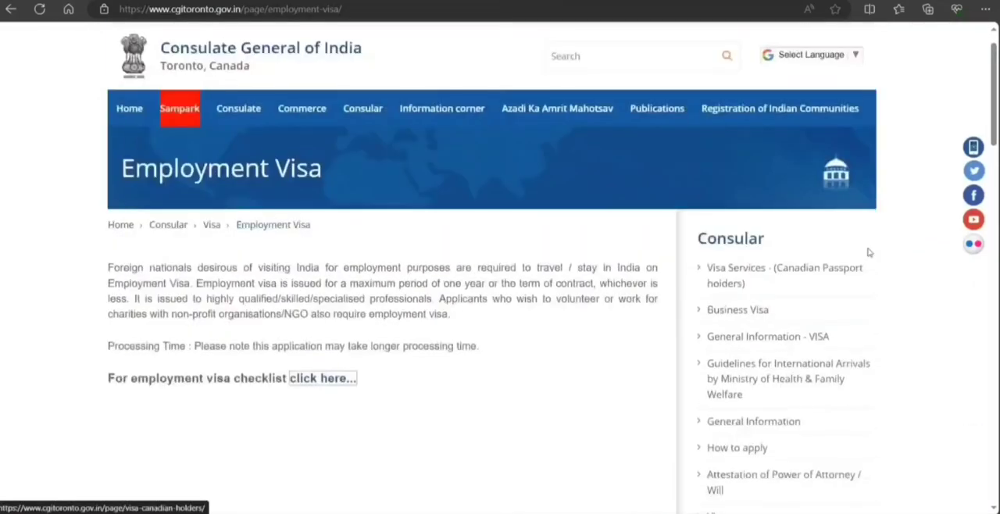
{"action": "right_click", "coordinate": [815, 278]}
{"action": "left_click", "coordinate": [845, 283]}
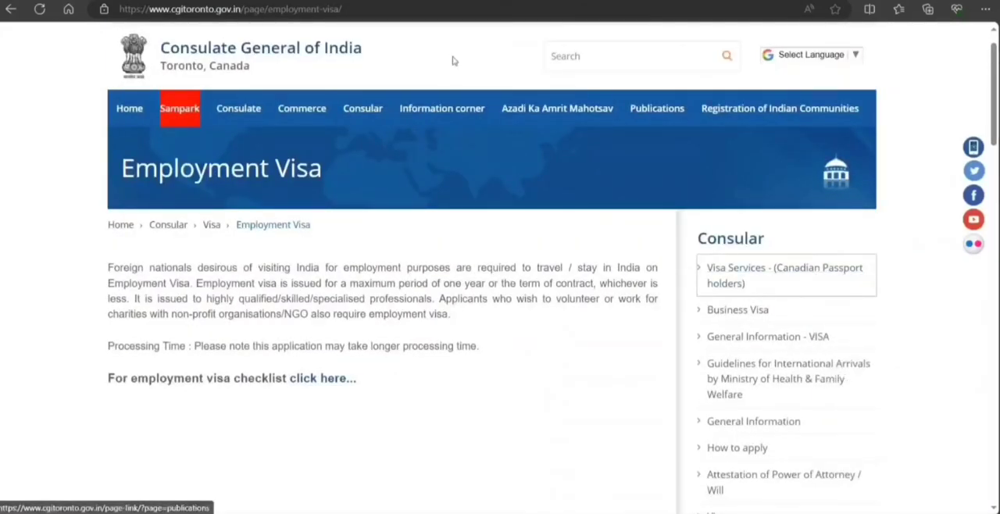
{"action": "key", "text": "ctrl+Tab"}
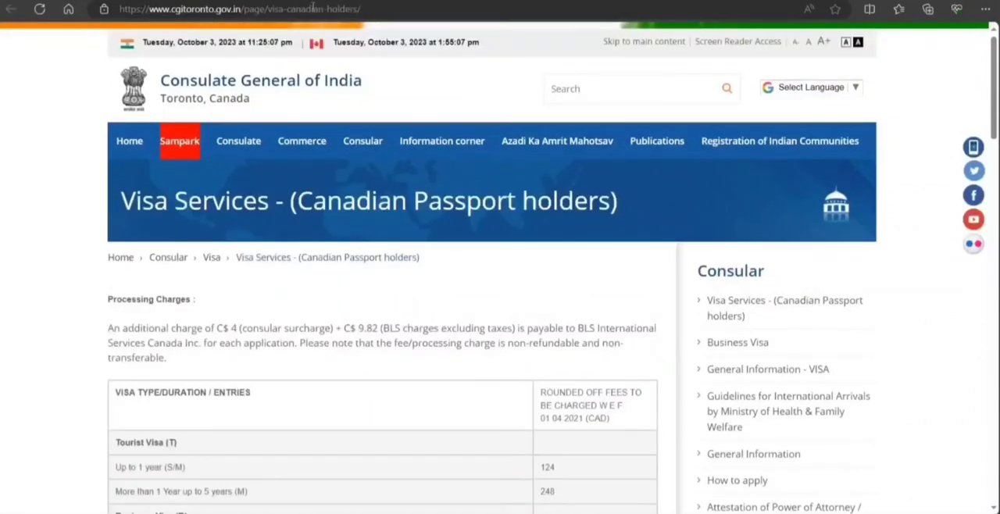
Check the BLS International Employment Visa page, then highlight the employment visa eligibility description on the consulate's Employment Visa page.
{"action": "key", "text": "ctrl+shift+Tab"}
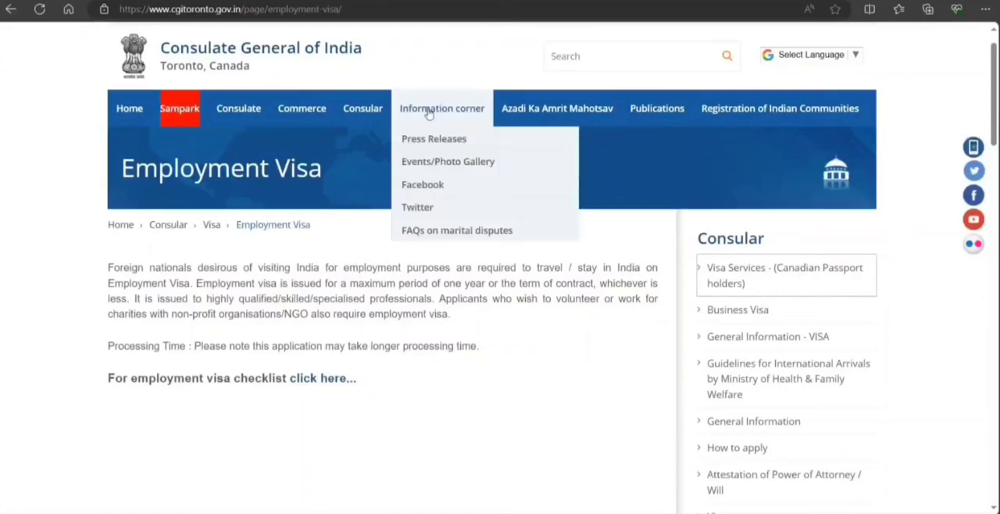
{"action": "key", "text": "ctrl+Tab"}
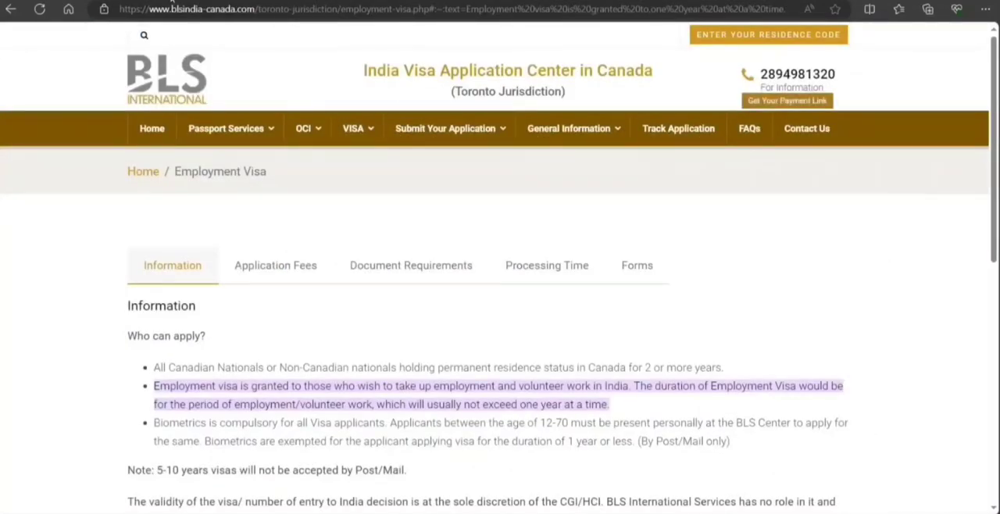
{"action": "left_click", "coordinate": [172, 0]}
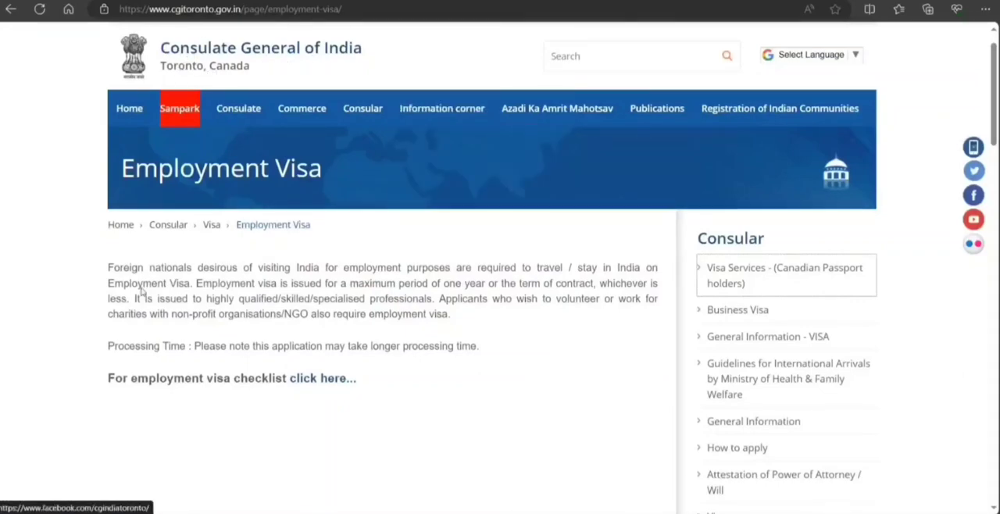
{"action": "left_click_drag", "start_coordinate": [106, 283], "coordinate": [308, 316]}
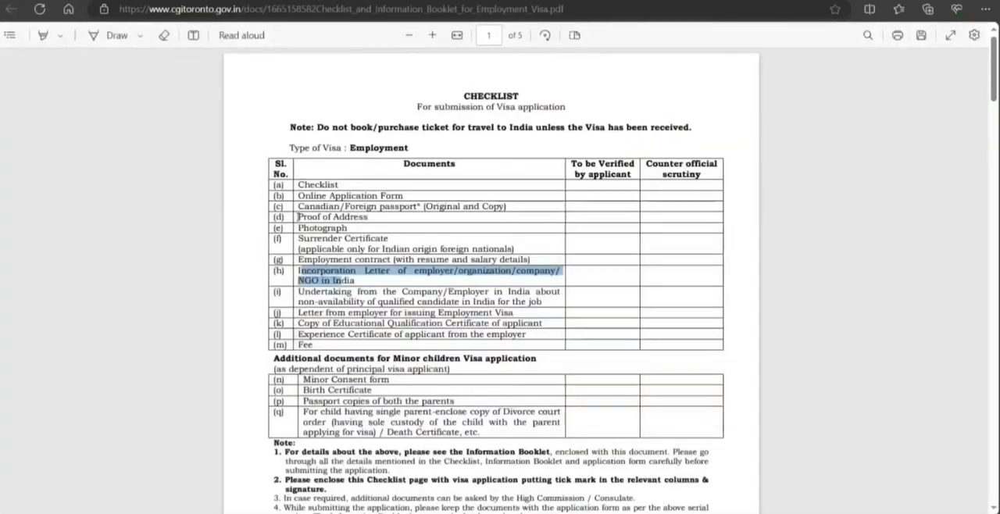
Open the Employment Visa checklist PDF and review its required documents, highlighting entries from the application form to the employment contract.
{"action": "left_click", "coordinate": [297, 216]}
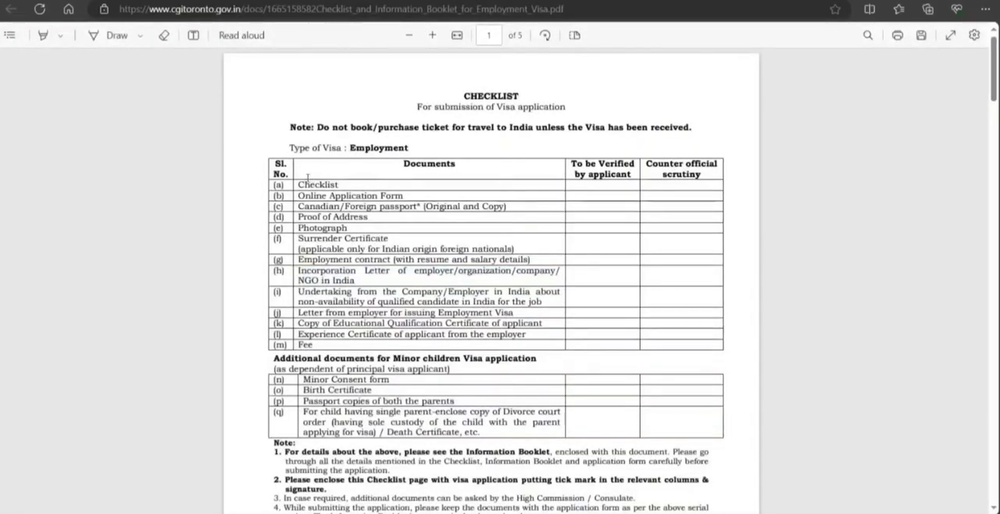
{"action": "left_click_drag", "start_coordinate": [300, 184], "coordinate": [378, 199]}
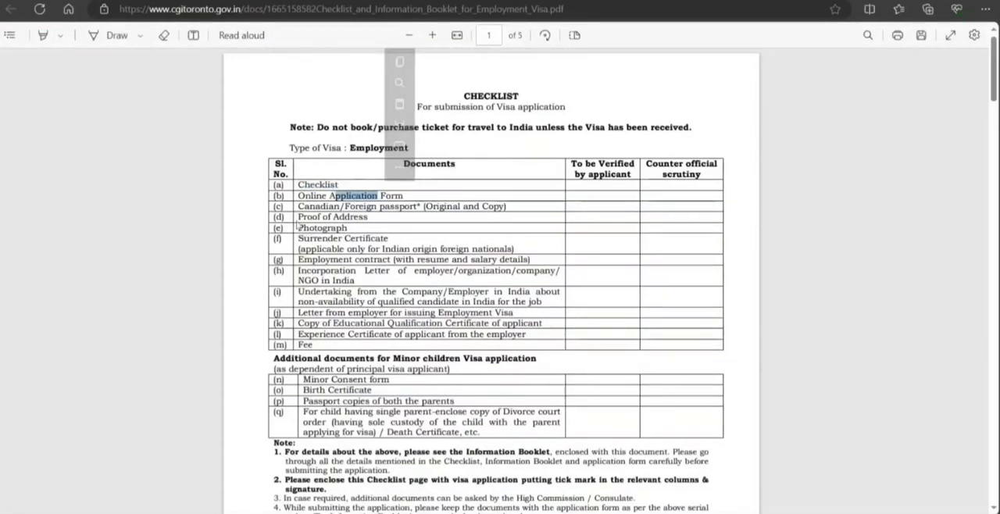
{"action": "left_click_drag", "start_coordinate": [298, 206], "coordinate": [365, 207]}
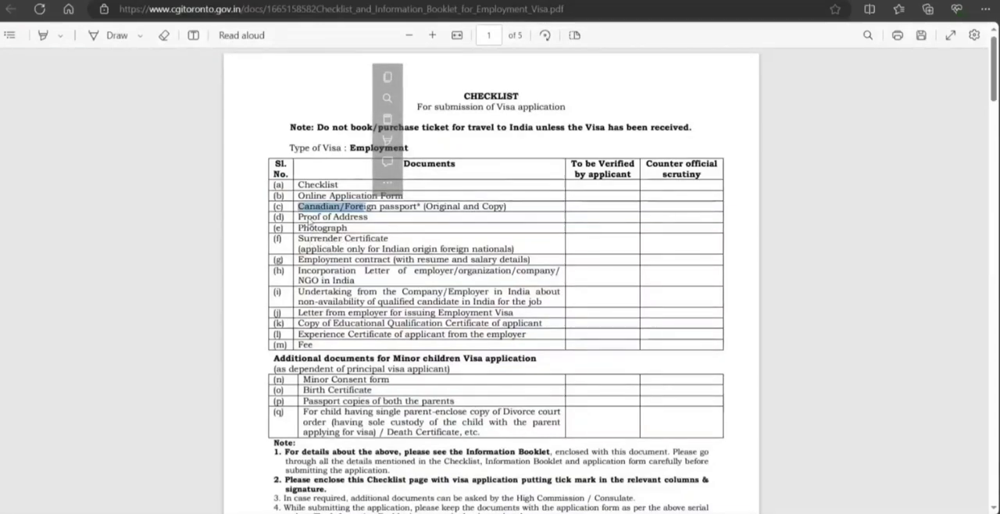
{"action": "left_click_drag", "start_coordinate": [309, 224], "coordinate": [453, 250]}
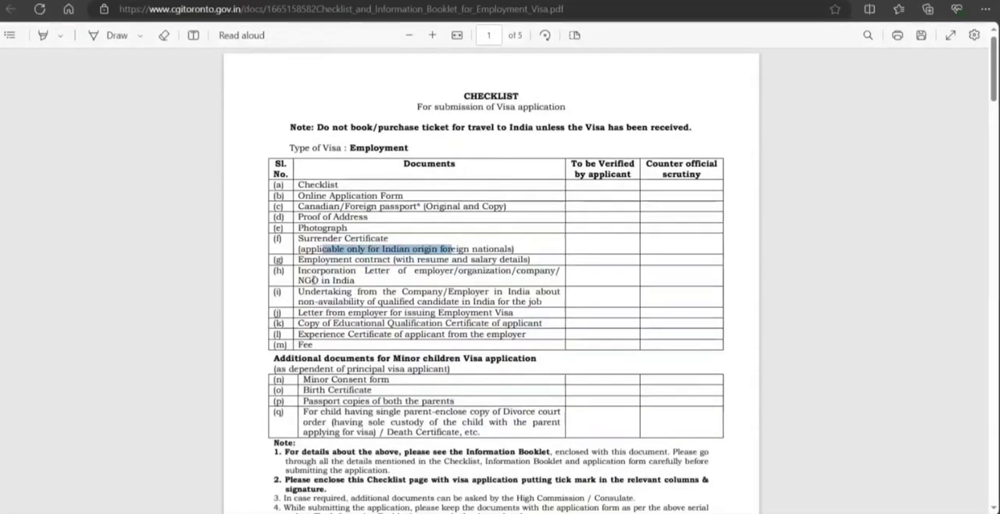
{"action": "left_click_drag", "start_coordinate": [309, 268], "coordinate": [418, 260]}
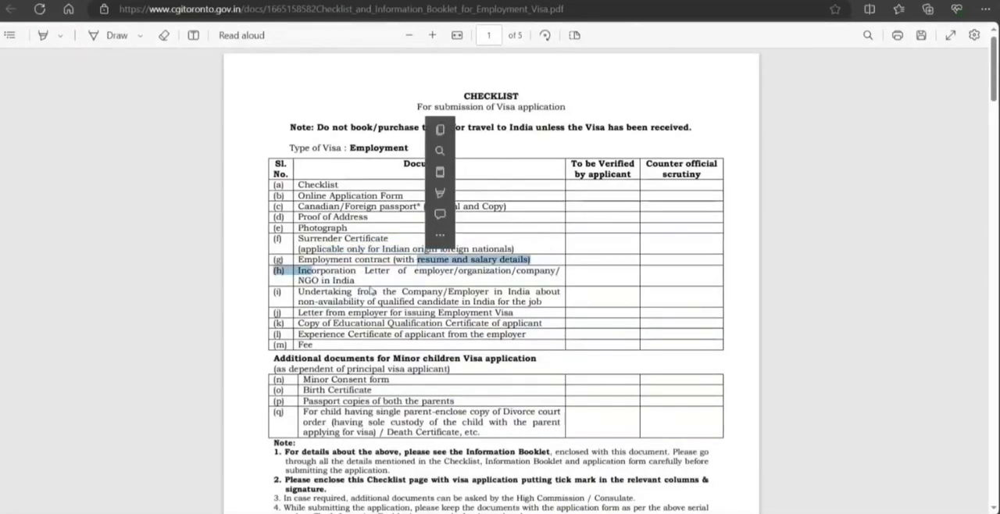
{"action": "left_click_drag", "start_coordinate": [352, 291], "coordinate": [346, 292]}
{"action": "left_click", "coordinate": [356, 312]}
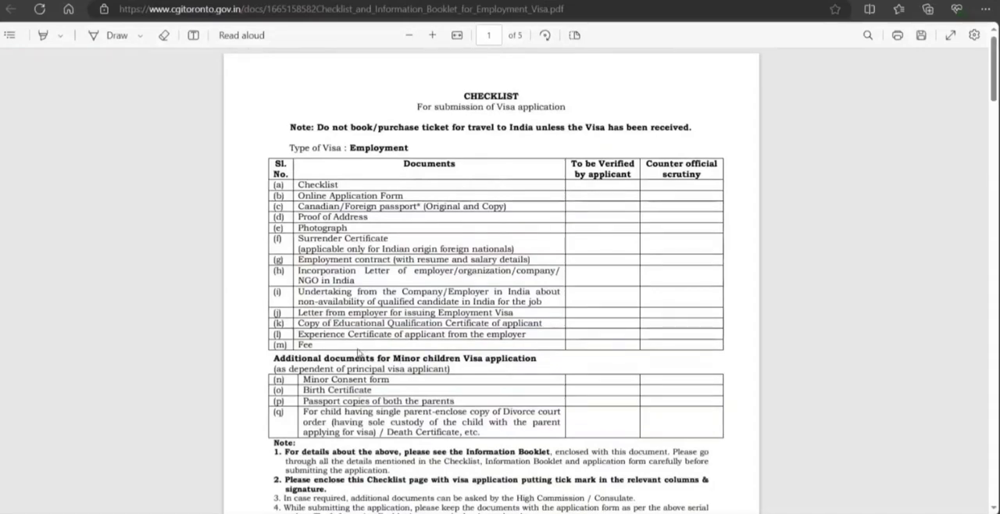
Review the additional documents for minor children, the notes and the applicant details section of the checklist.
{"action": "scroll", "coordinate": [360, 353], "scroll_direction": "down", "scroll_amount": 2}
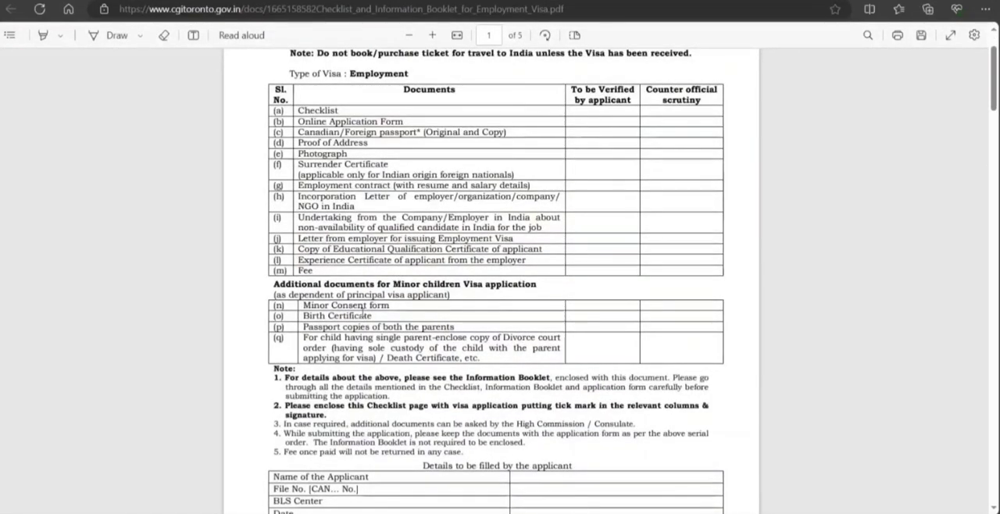
{"action": "scroll", "coordinate": [365, 313], "scroll_direction": "down", "scroll_amount": 6}
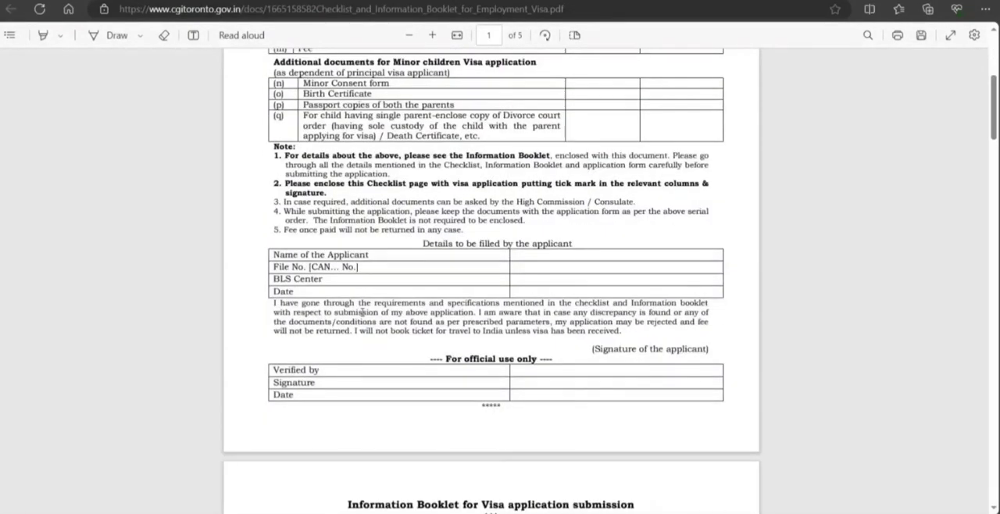
{"action": "scroll", "coordinate": [362, 312], "scroll_direction": "down", "scroll_amount": 20}
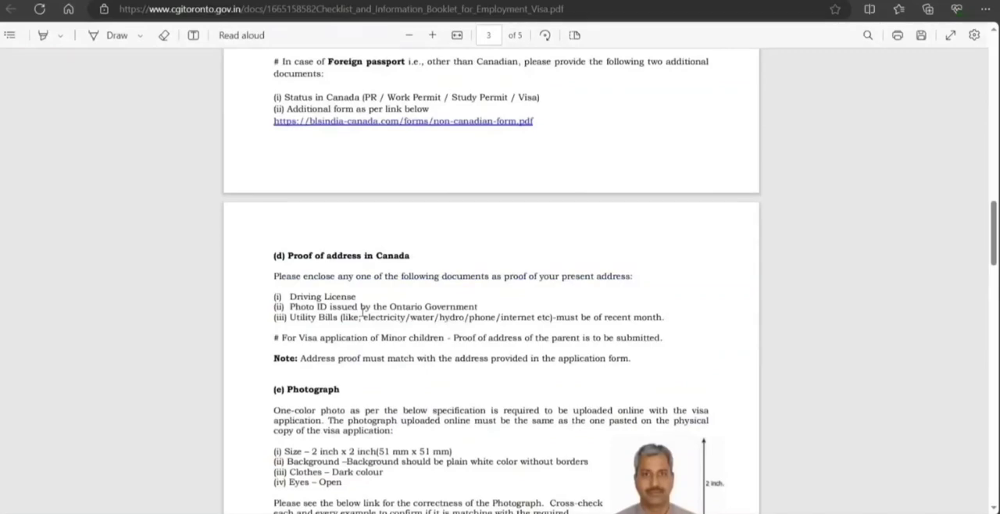
Read the Online Application Form and Canadian/Foreign passport requirements in the Information Booklet.
{"action": "scroll", "coordinate": [362, 312], "scroll_direction": "up", "scroll_amount": 18}
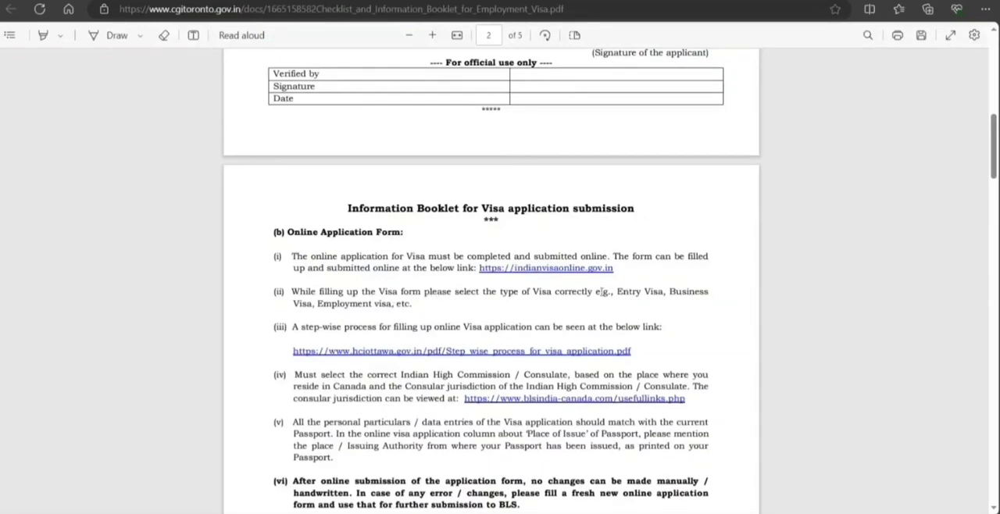
{"action": "scroll", "coordinate": [422, 321], "scroll_direction": "down", "scroll_amount": 1}
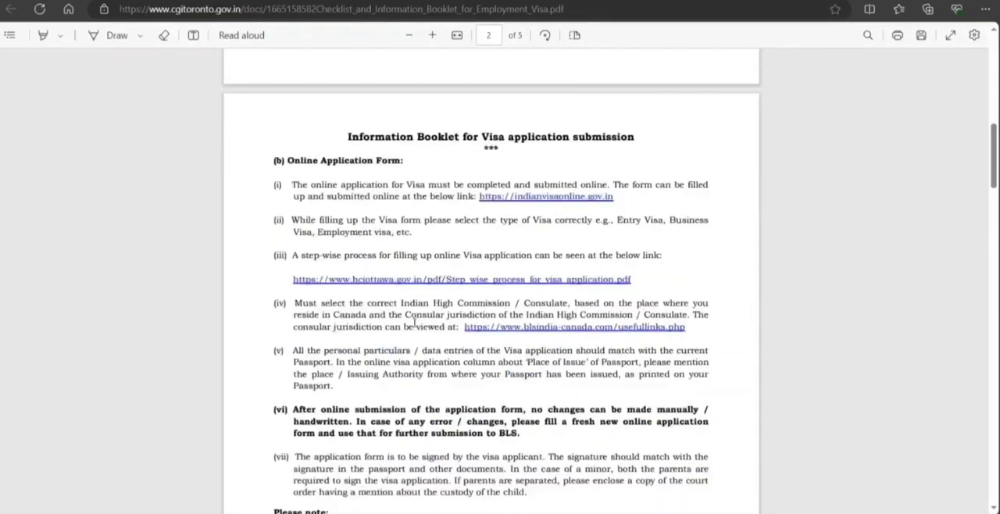
{"action": "scroll", "coordinate": [362, 316], "scroll_direction": "down", "scroll_amount": 1}
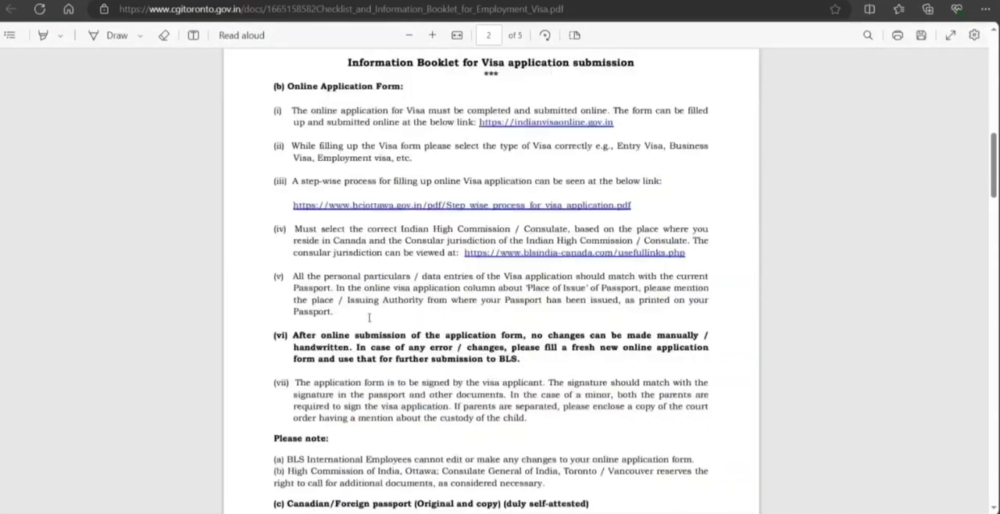
{"action": "scroll", "coordinate": [369, 317], "scroll_direction": "down", "scroll_amount": 1}
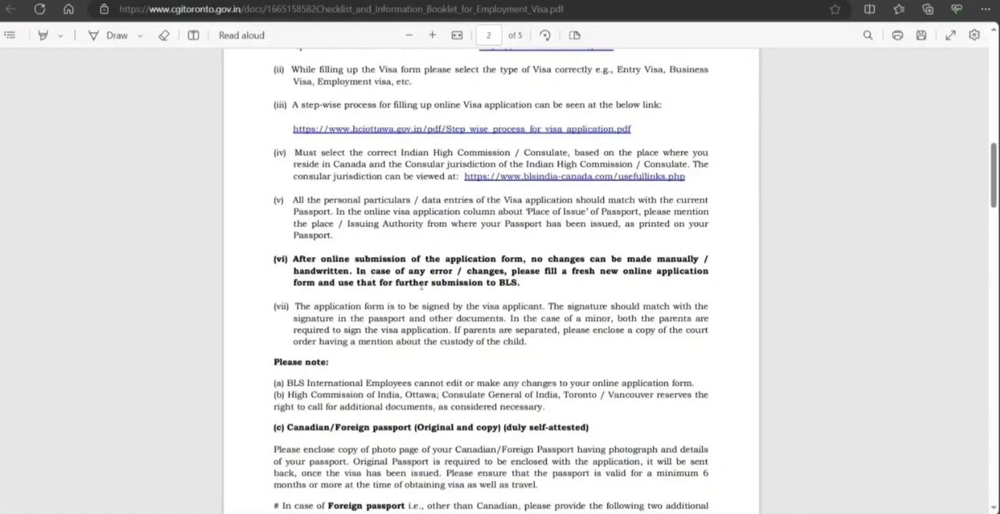
{"action": "scroll", "coordinate": [370, 312], "scroll_direction": "down", "scroll_amount": 1}
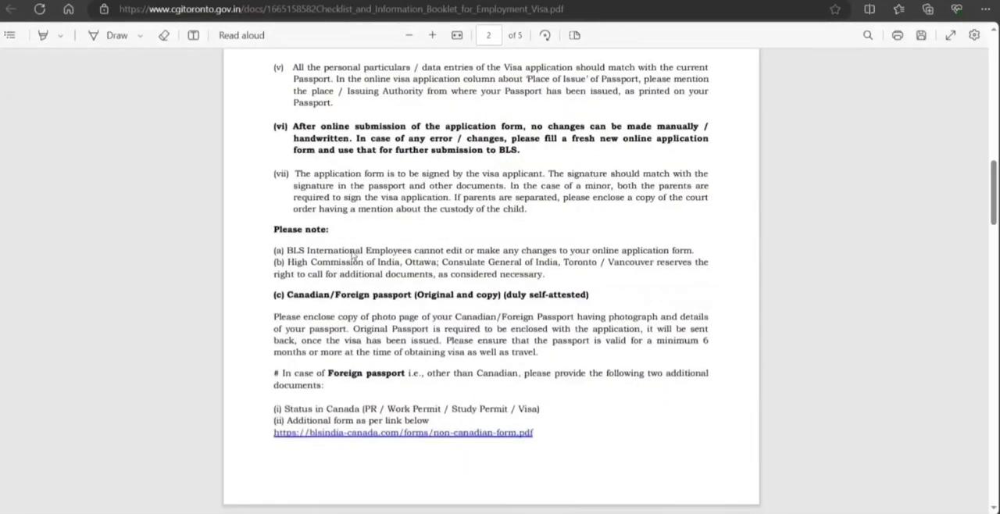
{"action": "scroll", "coordinate": [327, 185], "scroll_direction": "down", "scroll_amount": 2}
{"action": "scroll", "coordinate": [328, 225], "scroll_direction": "down", "scroll_amount": 4}
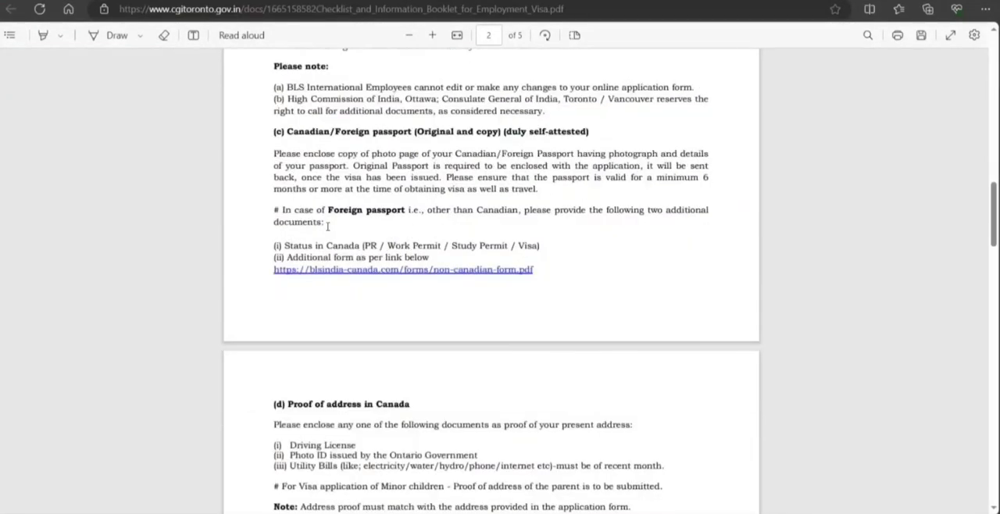
Read the booklet's requirements for proof of address, photograph, surrender certificate, employment contract and employer documents.
{"action": "scroll", "coordinate": [328, 226], "scroll_direction": "down", "scroll_amount": 1}
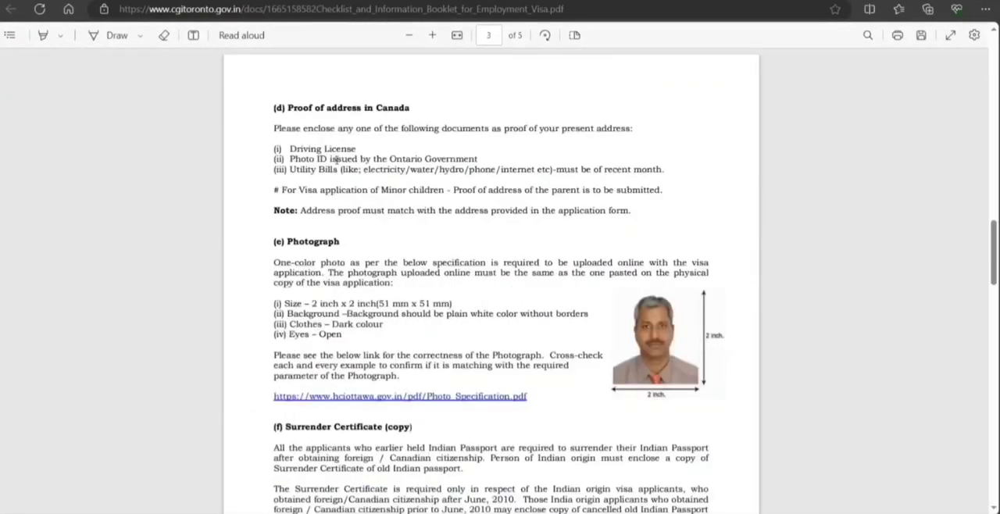
{"action": "scroll", "coordinate": [325, 310], "scroll_direction": "down", "scroll_amount": 3}
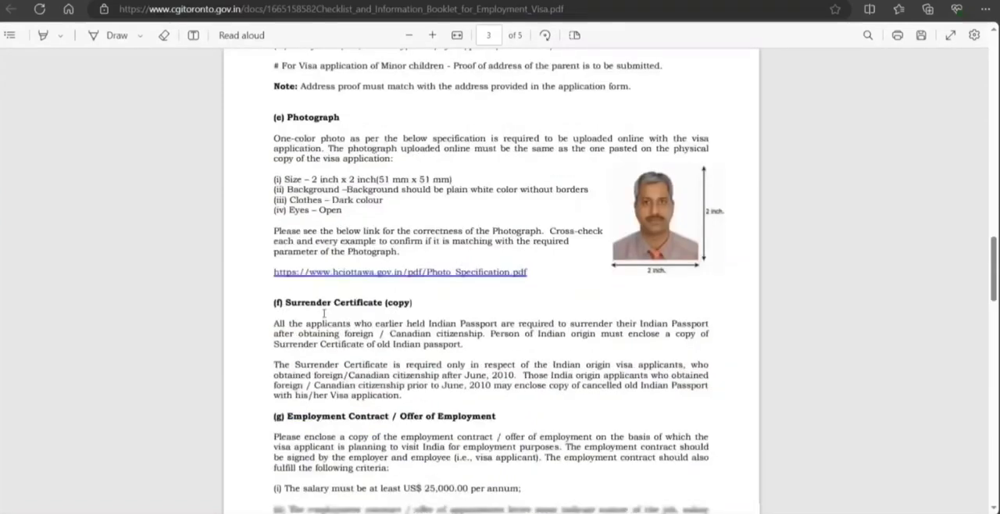
{"action": "scroll", "coordinate": [317, 309], "scroll_direction": "down", "scroll_amount": 12}
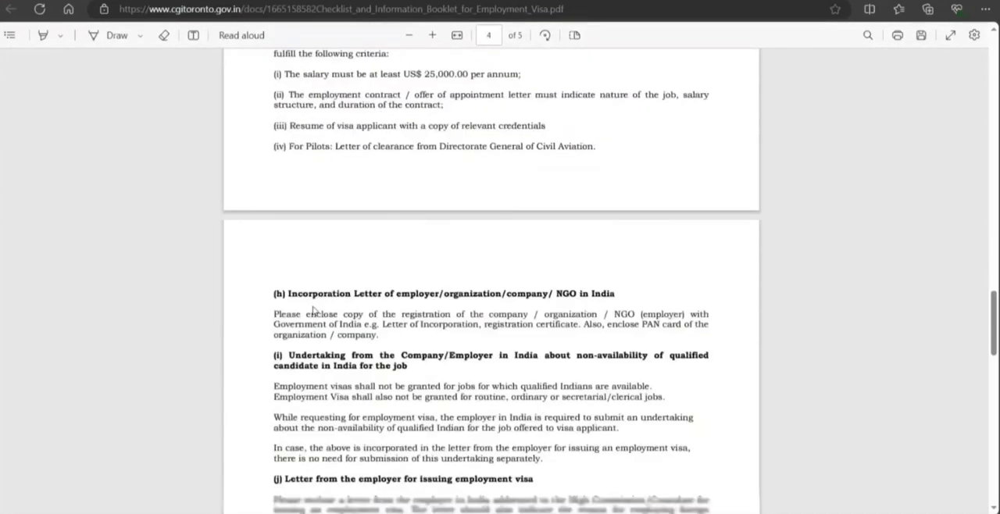
{"action": "scroll", "coordinate": [310, 305], "scroll_direction": "down", "scroll_amount": 6}
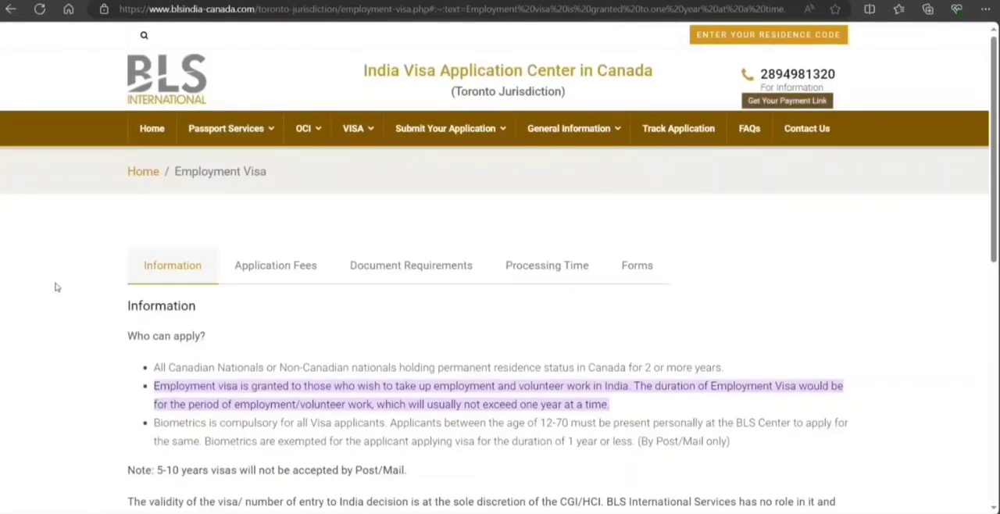
Read who can apply in the Information section of the BLS International Employment Visa page.
{"action": "scroll", "coordinate": [53, 290], "scroll_direction": "down", "scroll_amount": 1}
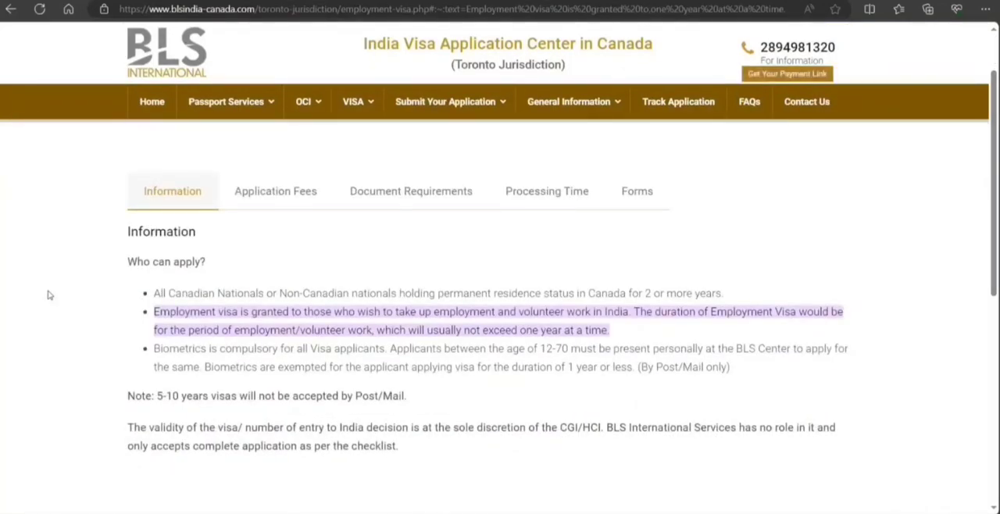
{"action": "scroll", "coordinate": [222, 277], "scroll_direction": "down", "scroll_amount": 1}
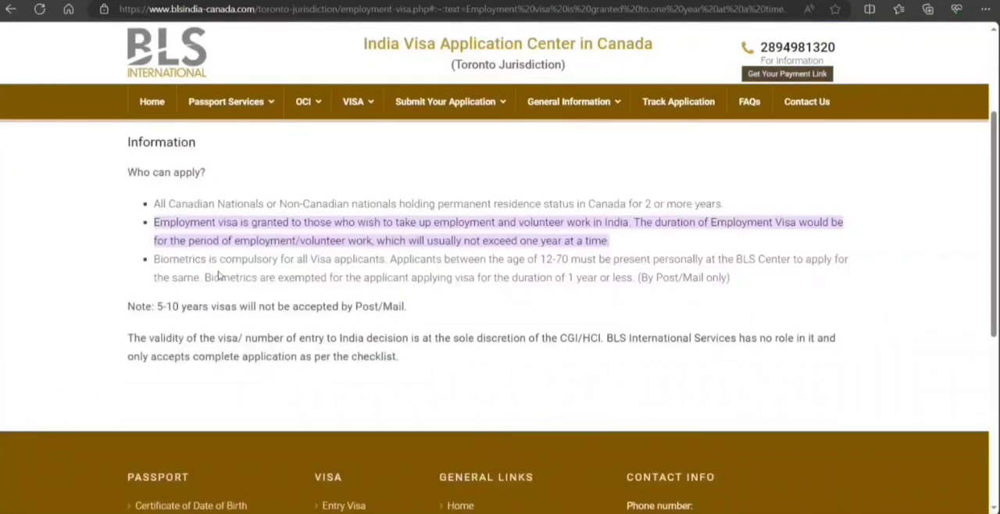
{"action": "scroll", "coordinate": [257, 227], "scroll_direction": "up", "scroll_amount": 1}
Open the Application Fees section and highlight the visa fee for more than 1 year up to 5 years.
{"action": "left_click", "coordinate": [266, 203]}
{"action": "scroll", "coordinate": [211, 222], "scroll_direction": "down", "scroll_amount": 3}
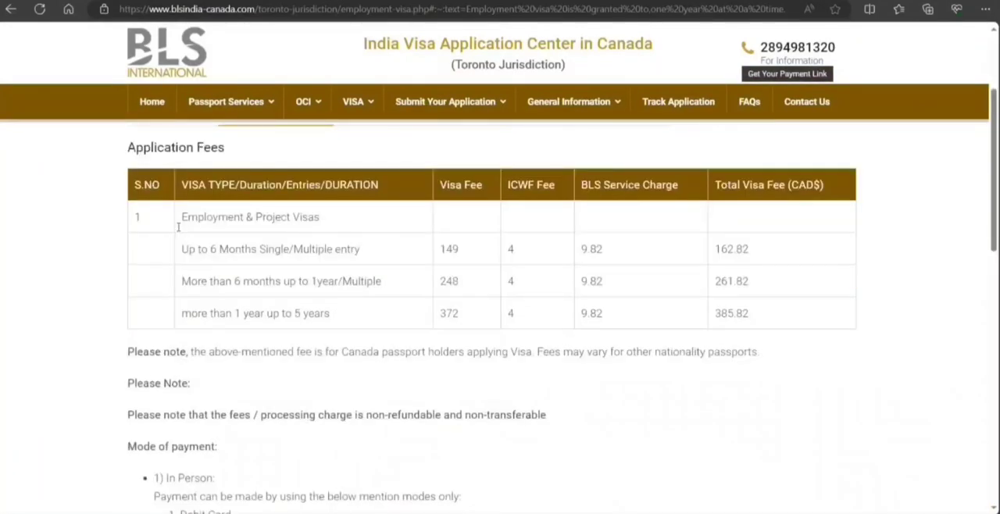
{"action": "scroll", "coordinate": [191, 235], "scroll_direction": "up", "scroll_amount": 1}
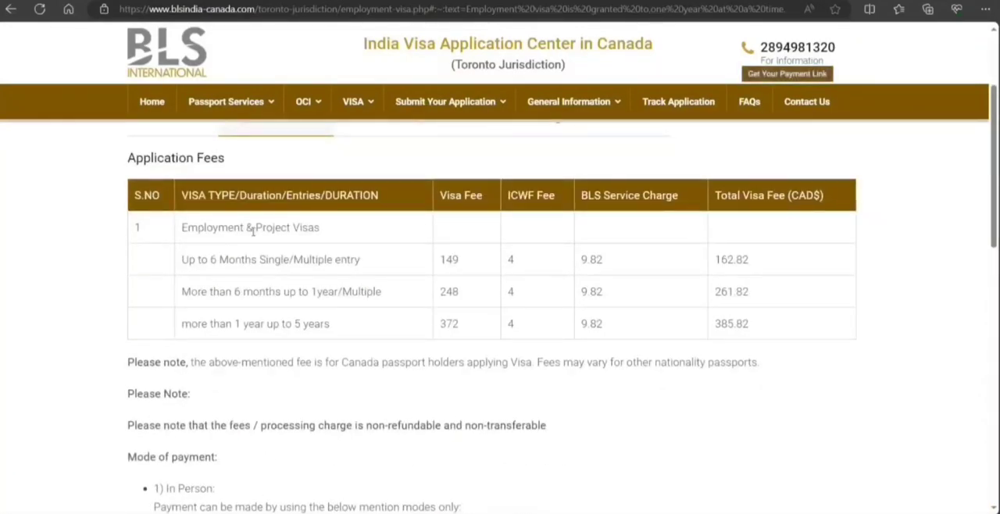
{"action": "double_click", "coordinate": [447, 323]}
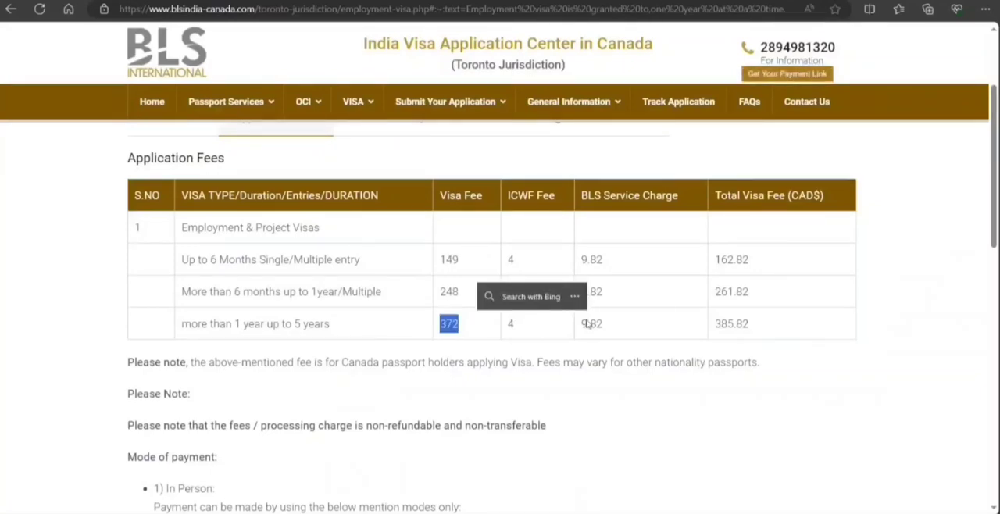
Read the fee notes, the in-person and postal payment modes, and the pickup and drop-off information below the fee table.
{"action": "scroll", "coordinate": [461, 220], "scroll_direction": "down", "scroll_amount": 2}
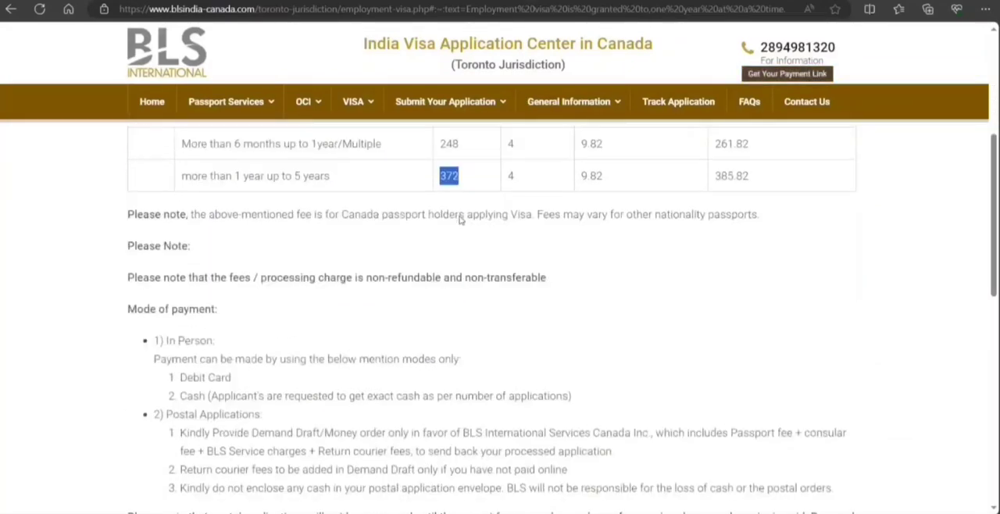
{"action": "scroll", "coordinate": [351, 254], "scroll_direction": "down", "scroll_amount": 1}
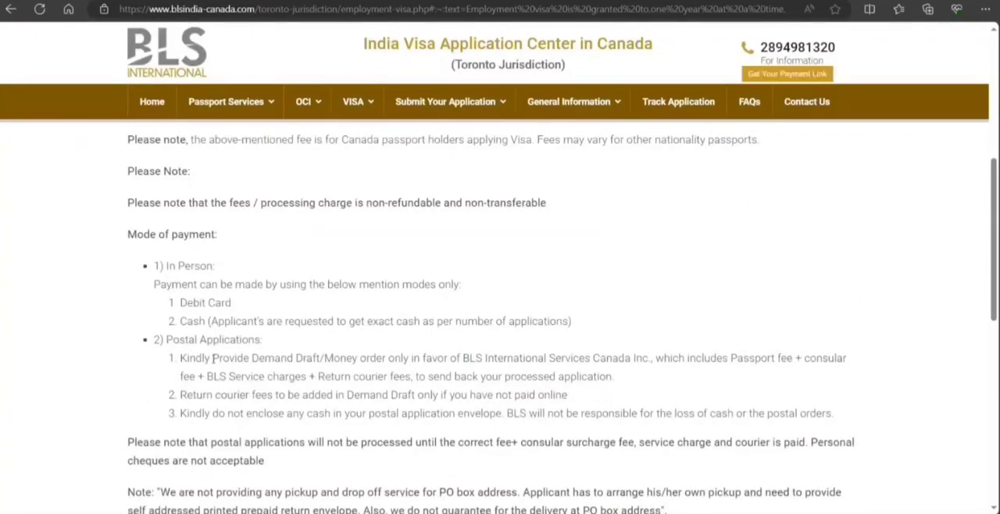
{"action": "scroll", "coordinate": [213, 358], "scroll_direction": "down", "scroll_amount": 2}
{"action": "scroll", "coordinate": [212, 357], "scroll_direction": "down", "scroll_amount": 2}
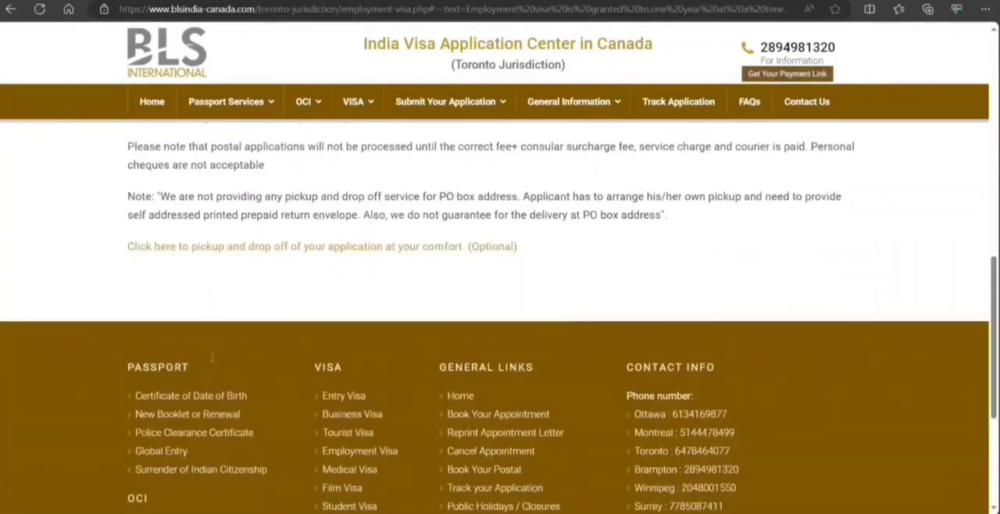
Open the Document Requirements section, view the Toronto employment visa checklist, and close it again.
{"action": "scroll", "coordinate": [235, 312], "scroll_direction": "up", "scroll_amount": 10}
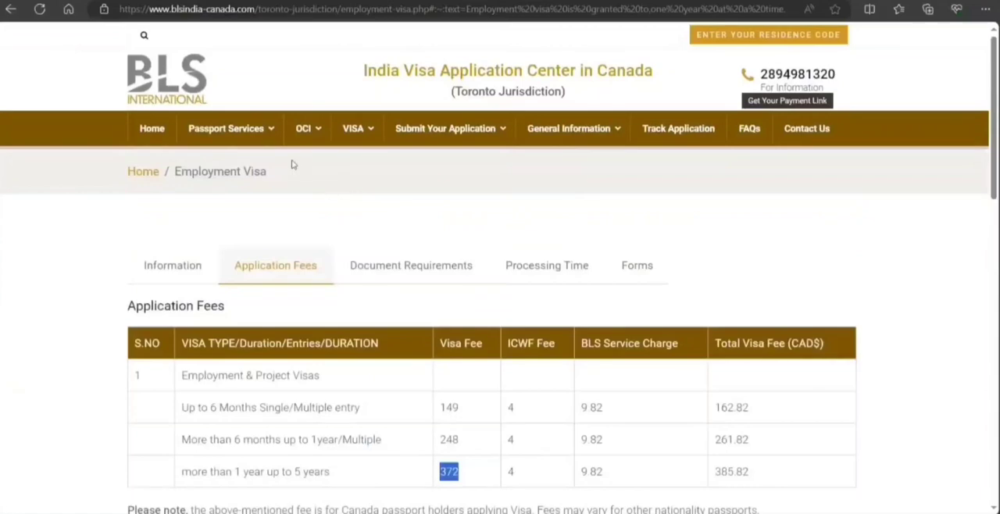
{"action": "left_click", "coordinate": [394, 263]}
{"action": "scroll", "coordinate": [234, 242], "scroll_direction": "down", "scroll_amount": 2}
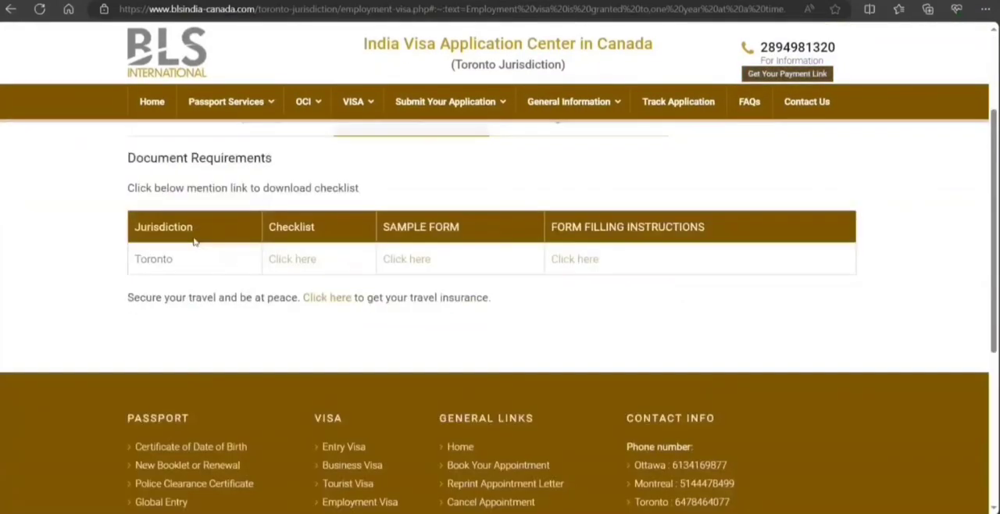
{"action": "left_click", "coordinate": [296, 261]}
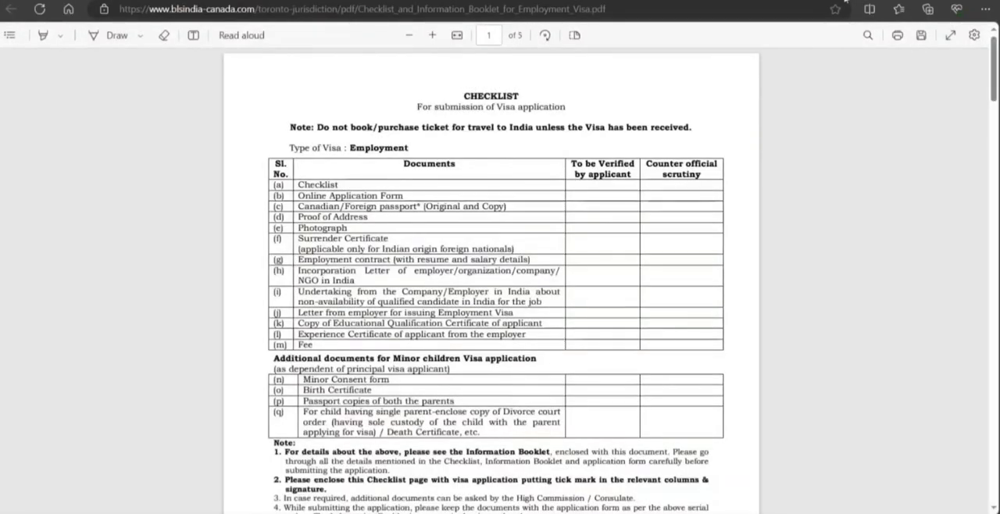
{"action": "key", "text": "ctrl+w"}
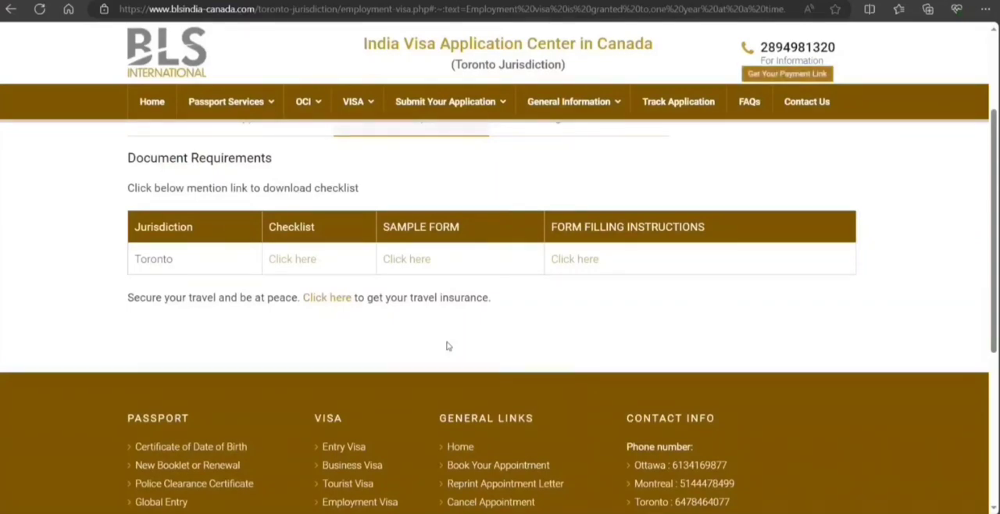
Open the Processing Time section and read the Toronto jurisdiction timelines and the notes below them.
{"action": "scroll", "coordinate": [447, 346], "scroll_direction": "up", "scroll_amount": 3}
{"action": "left_click", "coordinate": [493, 275]}
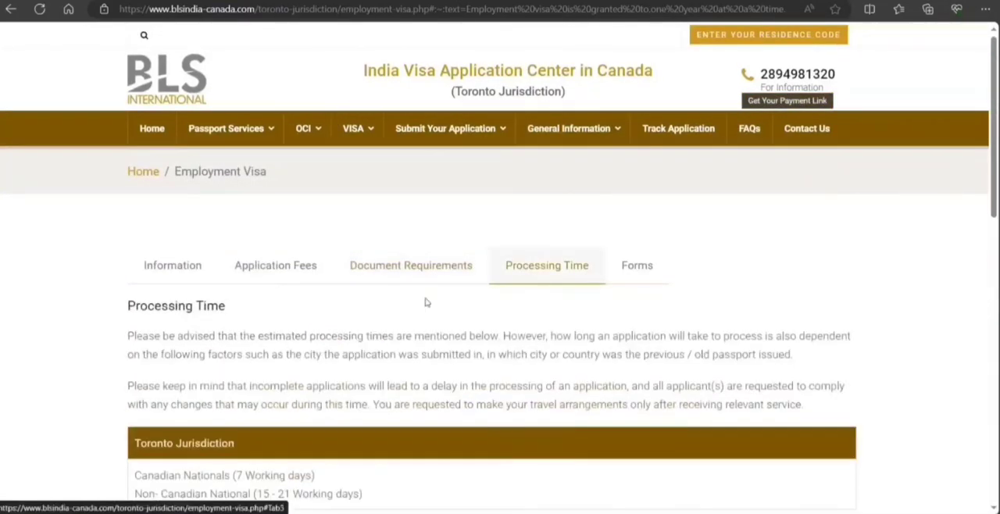
{"action": "scroll", "coordinate": [265, 284], "scroll_direction": "down", "scroll_amount": 4}
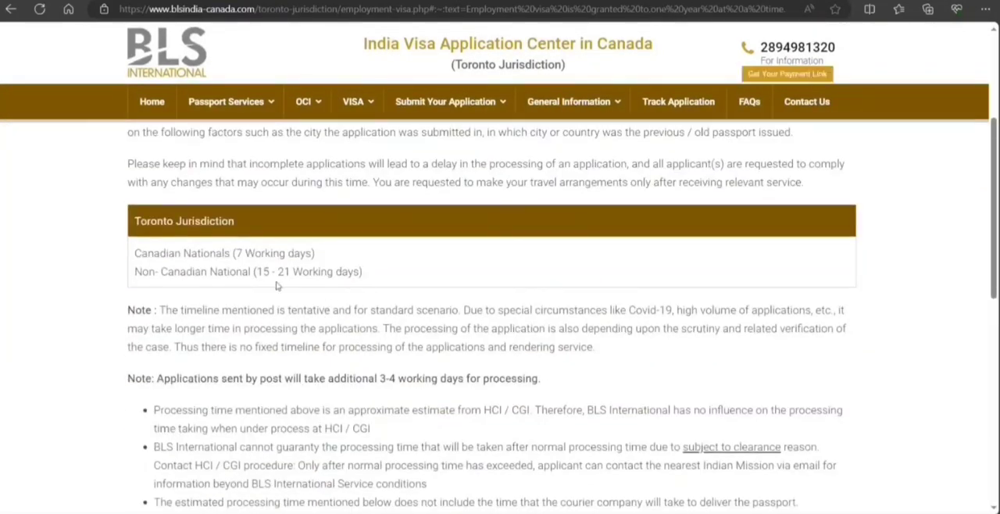
{"action": "scroll", "coordinate": [307, 309], "scroll_direction": "down", "scroll_amount": 4}
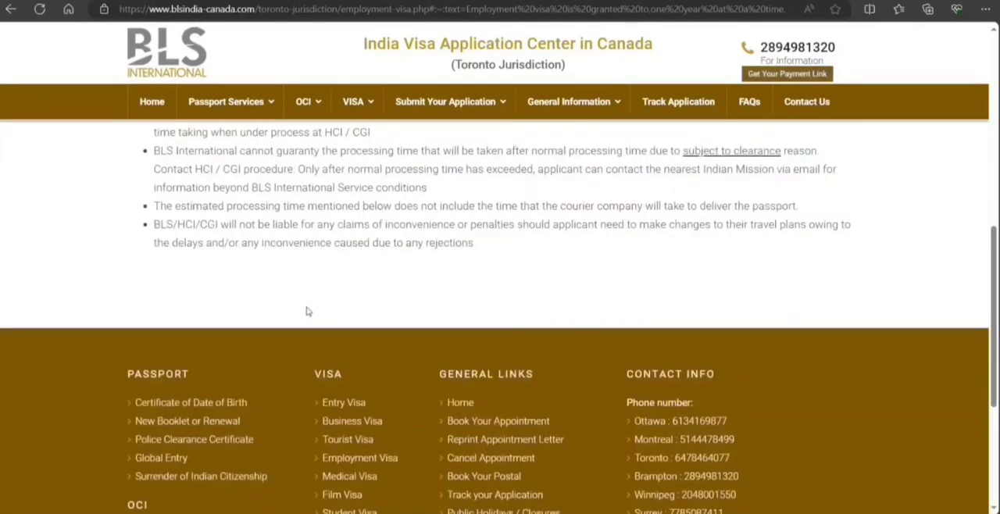
From the Forms section, open the online application form and the Additional Form for Employment Visa in separate new tabs.
{"action": "scroll", "coordinate": [307, 310], "scroll_direction": "up", "scroll_amount": 8}
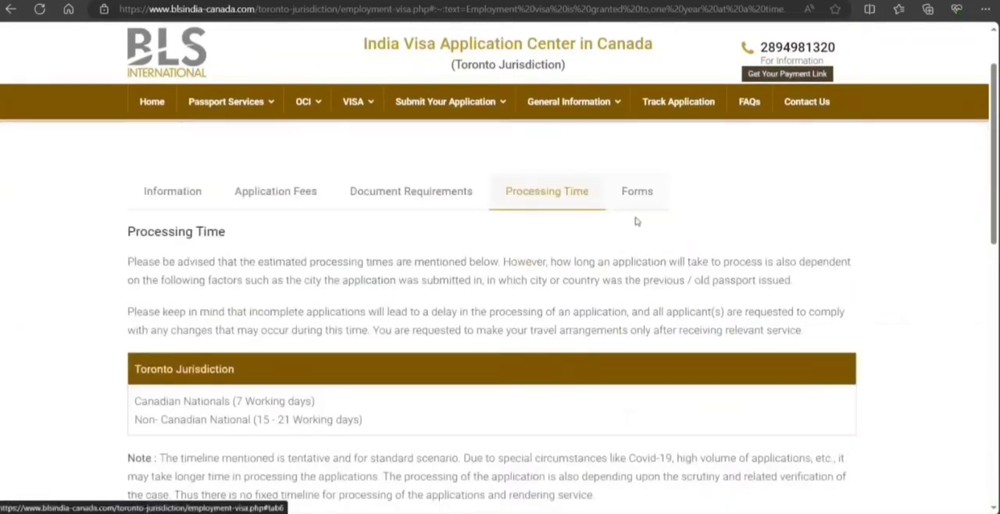
{"action": "left_click", "coordinate": [636, 196]}
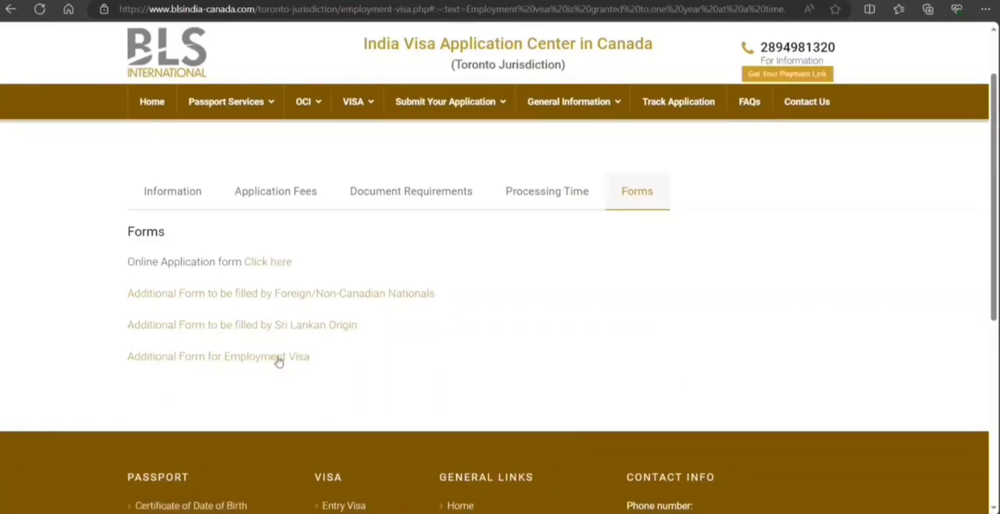
{"action": "right_click", "coordinate": [259, 261]}
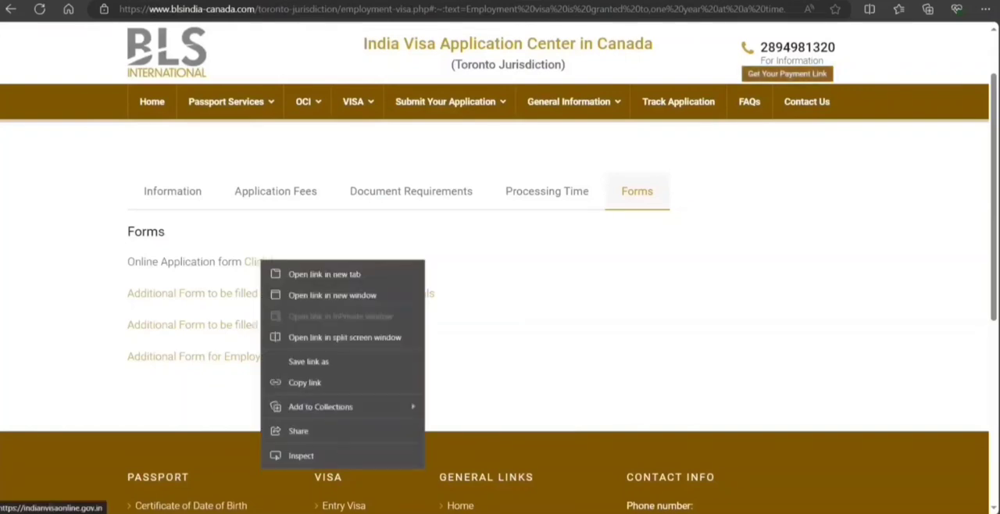
{"action": "left_click", "coordinate": [304, 274]}
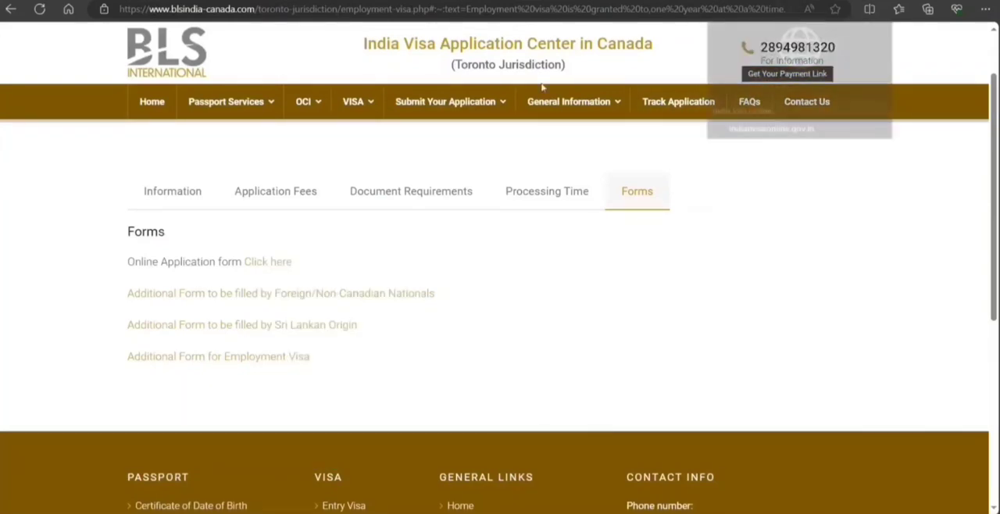
{"action": "right_click", "coordinate": [274, 357]}
{"action": "left_click", "coordinate": [370, 162]}
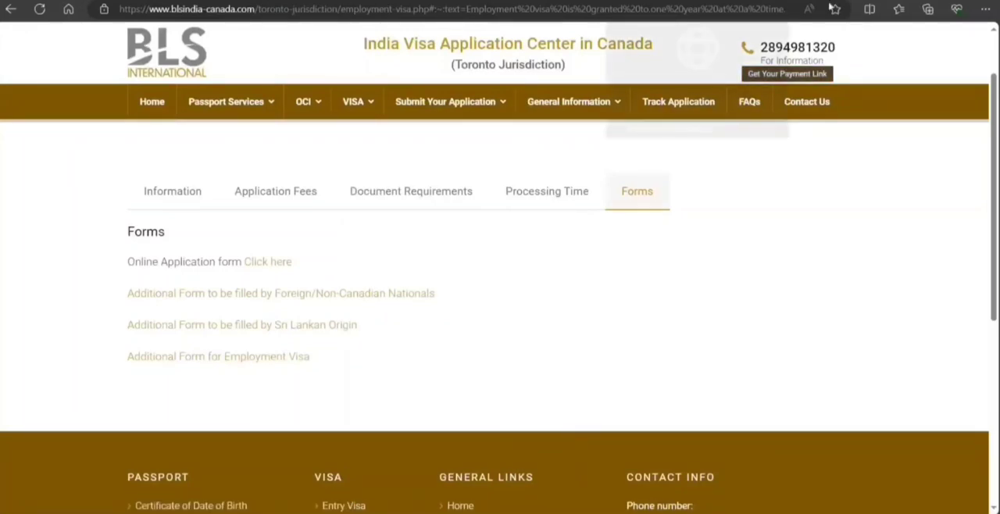
Review the Additional Form for Employment Visa, from the project details through the applicant table to the signature line.
{"action": "left_click", "coordinate": [753, 1]}
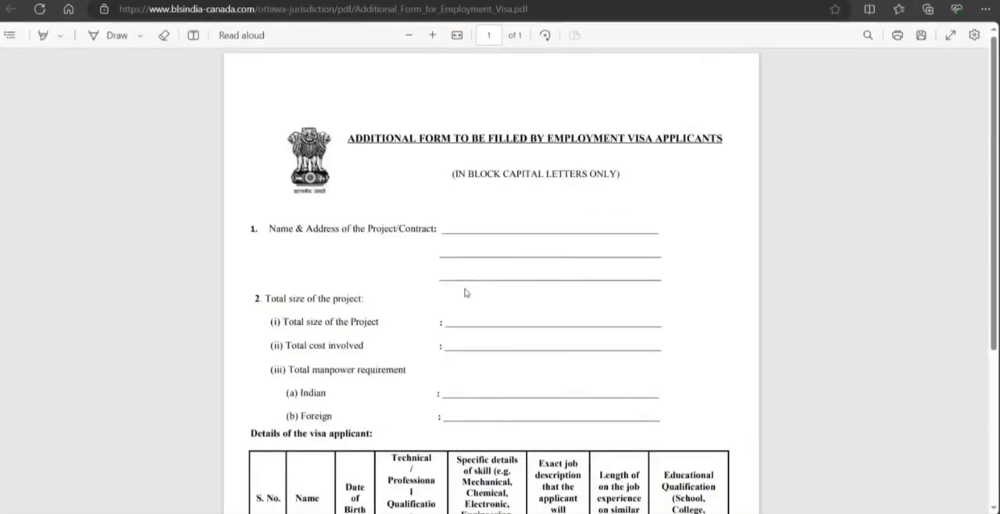
{"action": "scroll", "coordinate": [465, 293], "scroll_direction": "down", "scroll_amount": 3}
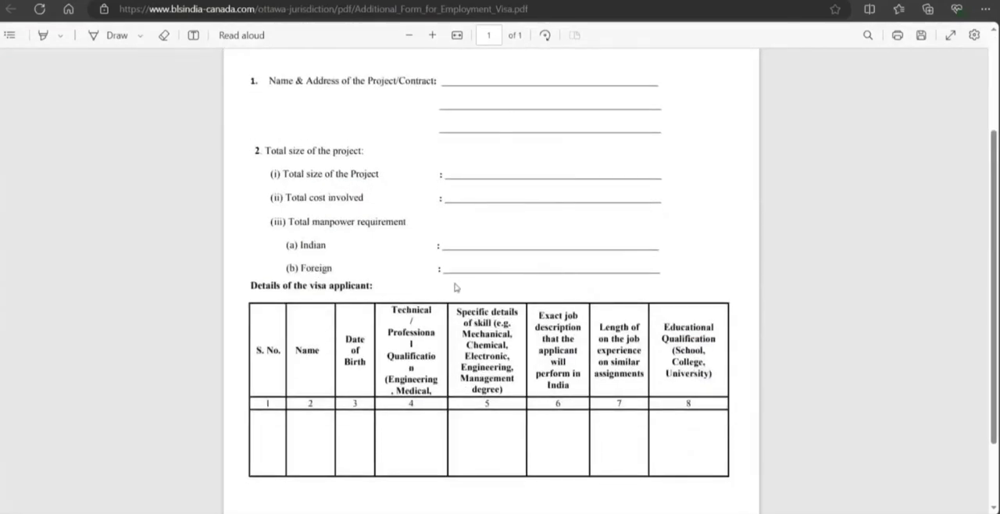
{"action": "scroll", "coordinate": [457, 285], "scroll_direction": "down", "scroll_amount": 2}
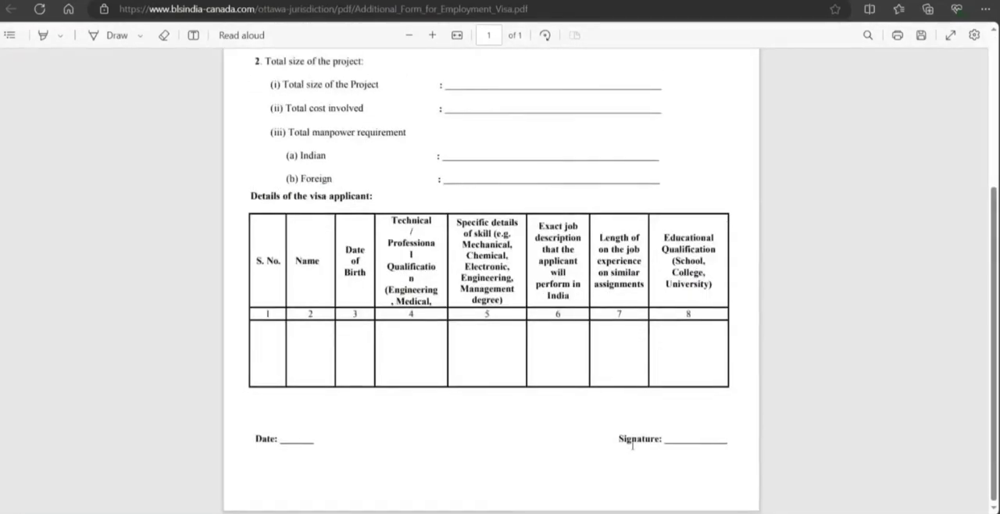
{"action": "scroll", "coordinate": [690, 310], "scroll_direction": "up", "scroll_amount": 5}
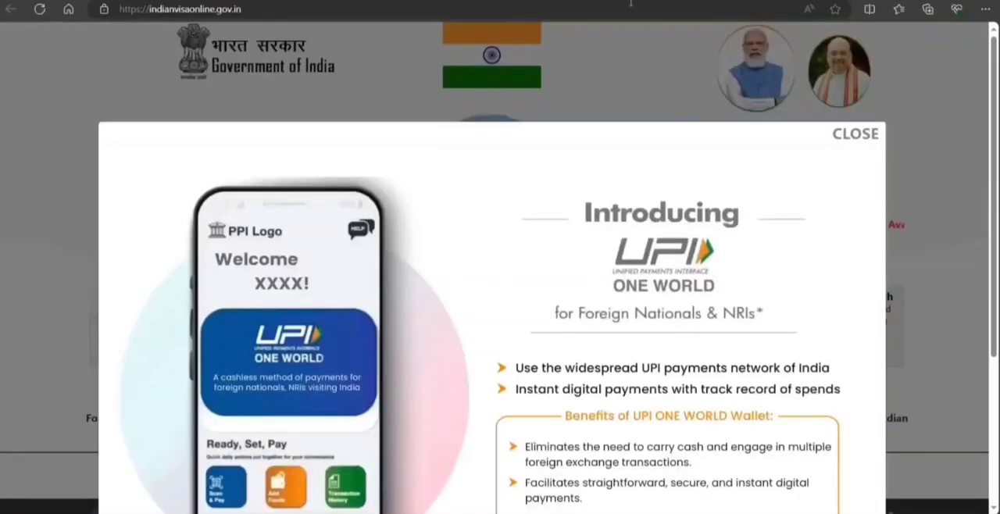
Dismiss the notices on the Indian visa portal and open the Regular/Paper Visa Application form.
{"action": "left_click", "coordinate": [856, 134]}
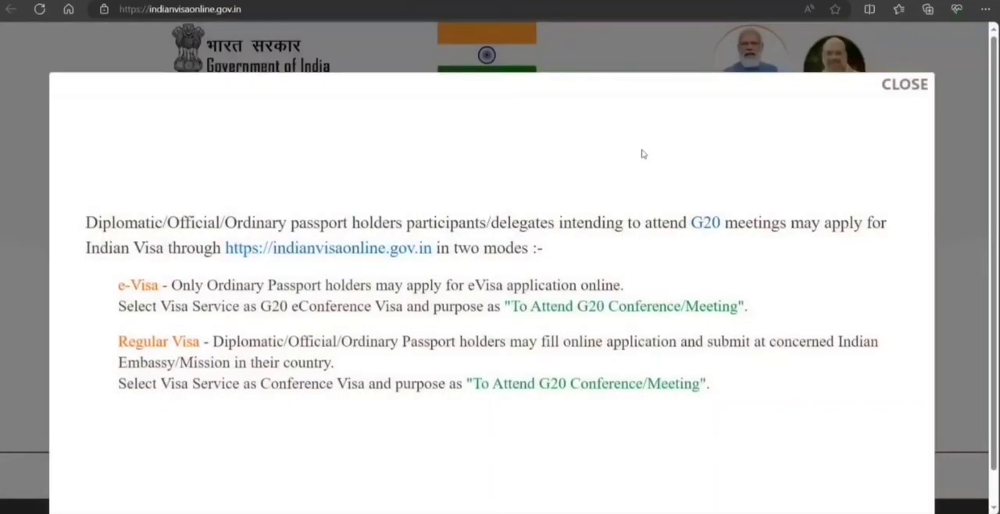
{"action": "left_click", "coordinate": [904, 83]}
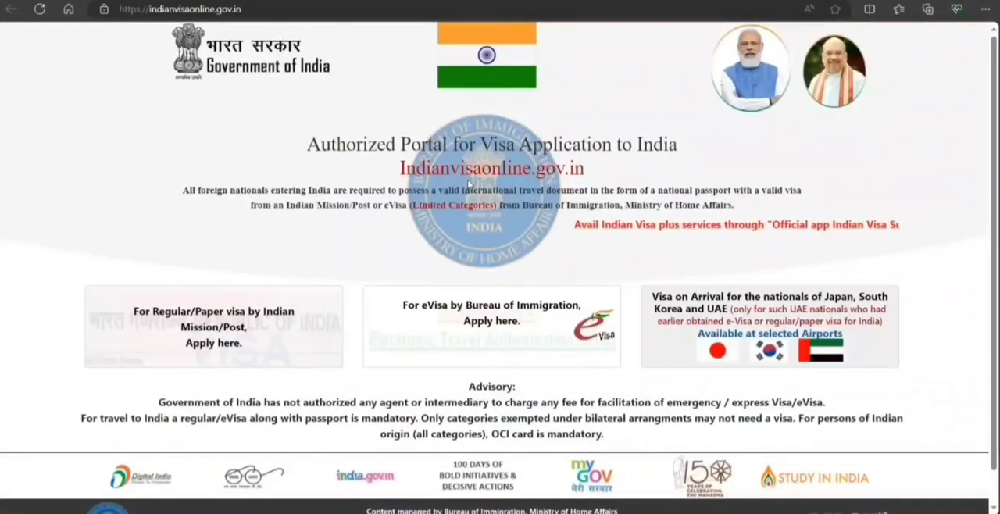
{"action": "scroll", "coordinate": [467, 184], "scroll_direction": "down", "scroll_amount": 1}
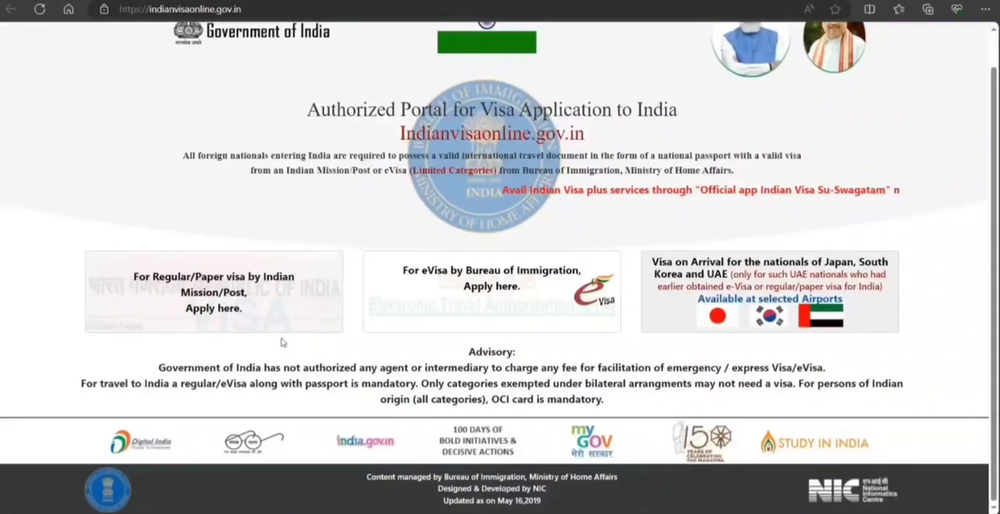
{"action": "left_click", "coordinate": [209, 316]}
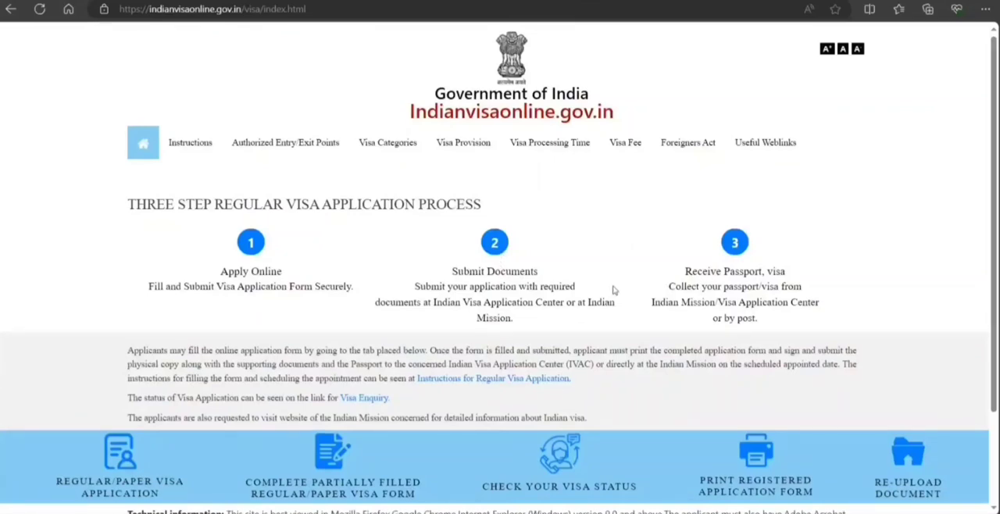
{"action": "scroll", "coordinate": [674, 293], "scroll_direction": "down", "scroll_amount": 2}
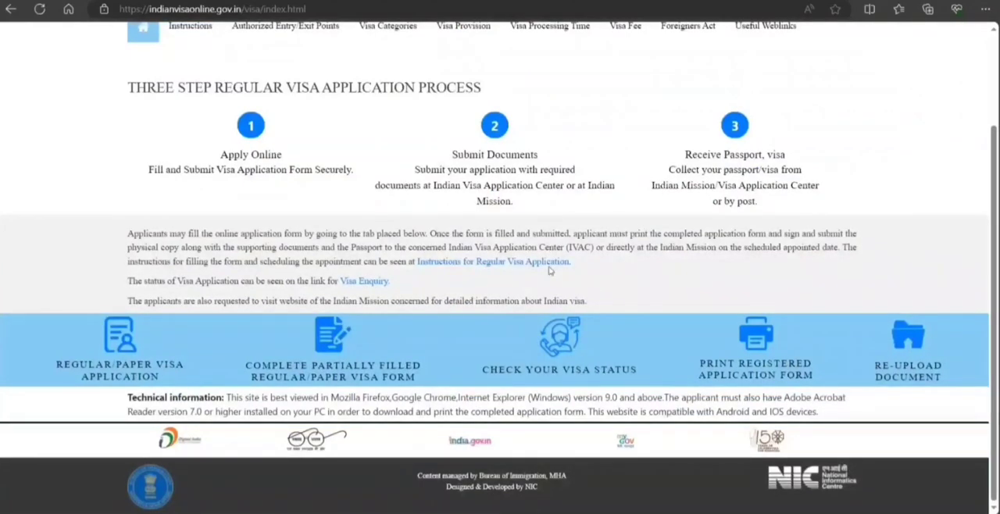
{"action": "left_click", "coordinate": [134, 348]}
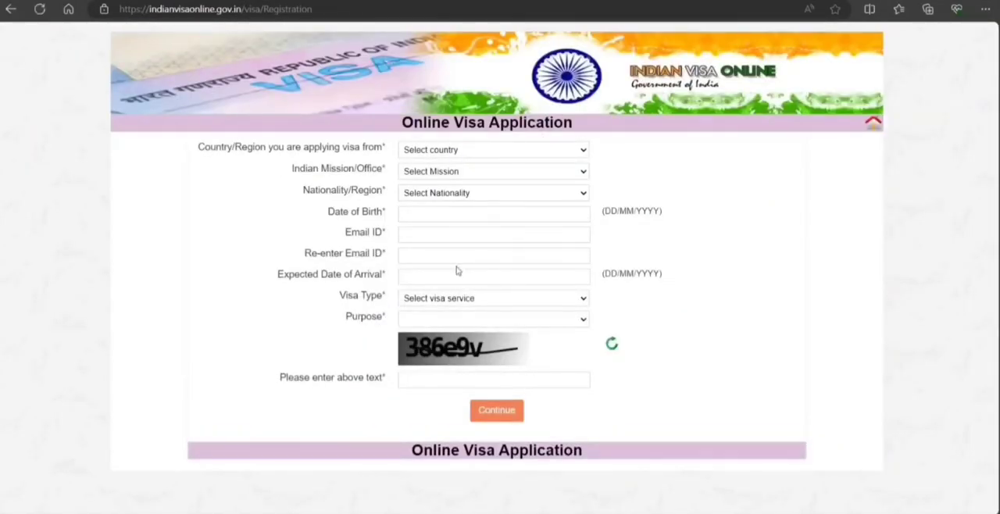
Set the country applied from to CANADA, the Indian mission to CANADA-TORONTO, and the nationality to CANADA.
{"action": "left_click", "coordinate": [431, 335]}
{"action": "left_click", "coordinate": [499, 174]}
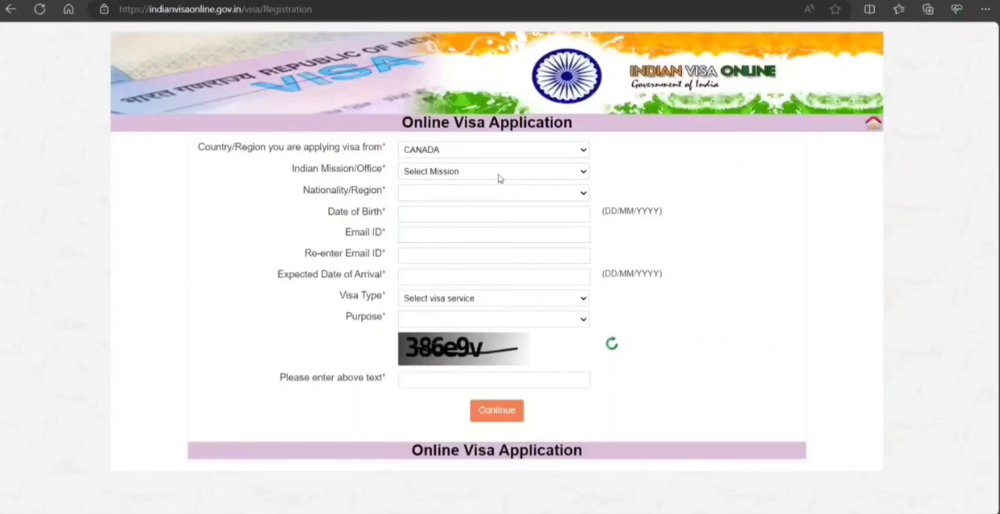
{"action": "left_click", "coordinate": [479, 207]}
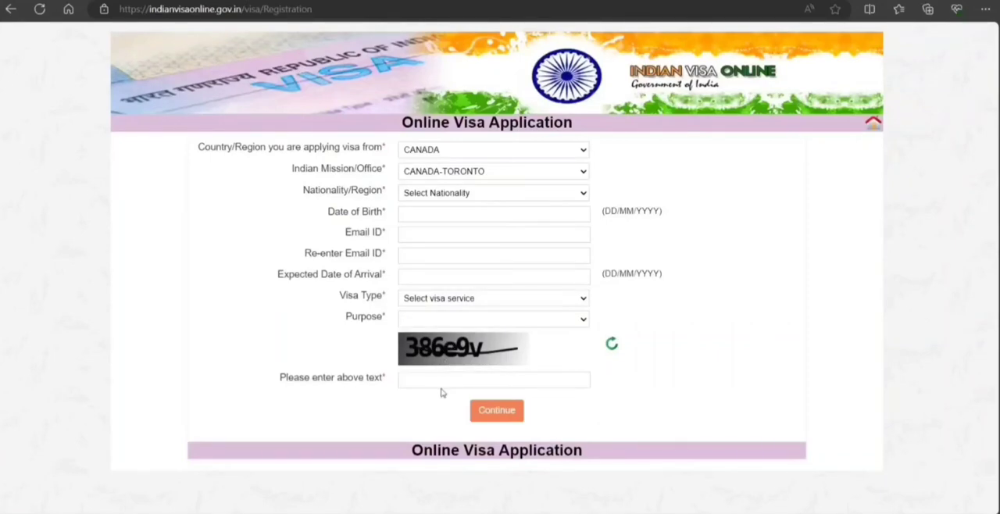
{"action": "left_click", "coordinate": [509, 193]}
Choose the applicant's date of birth from the calendar.
{"action": "left_click", "coordinate": [495, 213]}
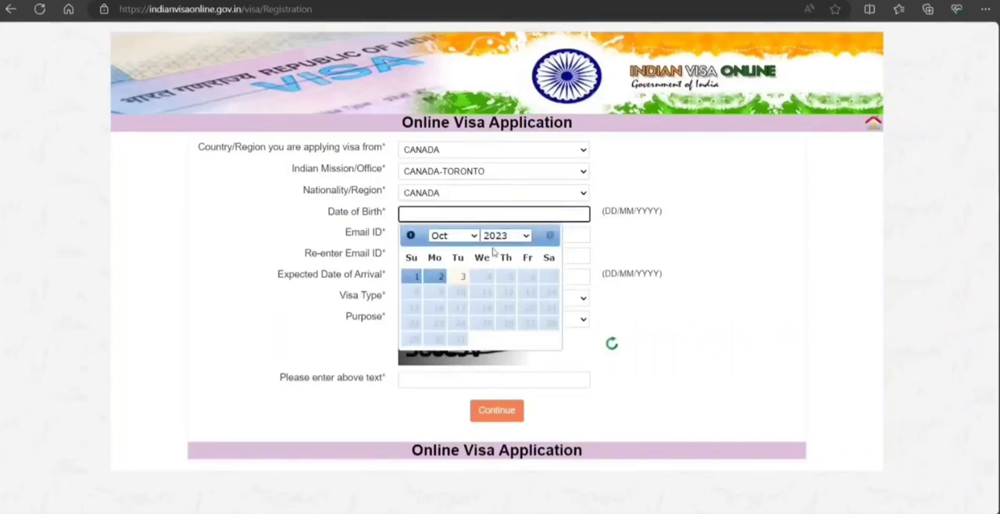
{"action": "left_click", "coordinate": [526, 236]}
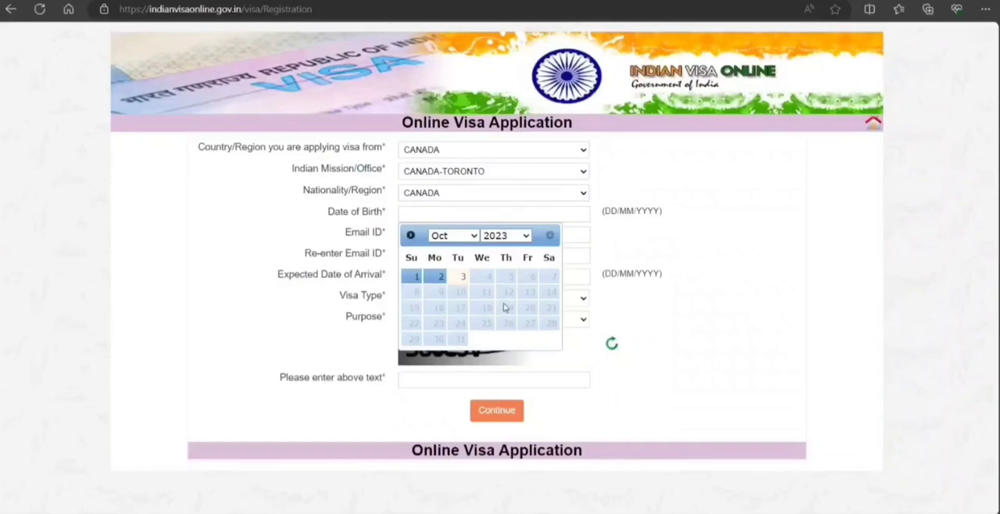
{"action": "left_click", "coordinate": [504, 262]}
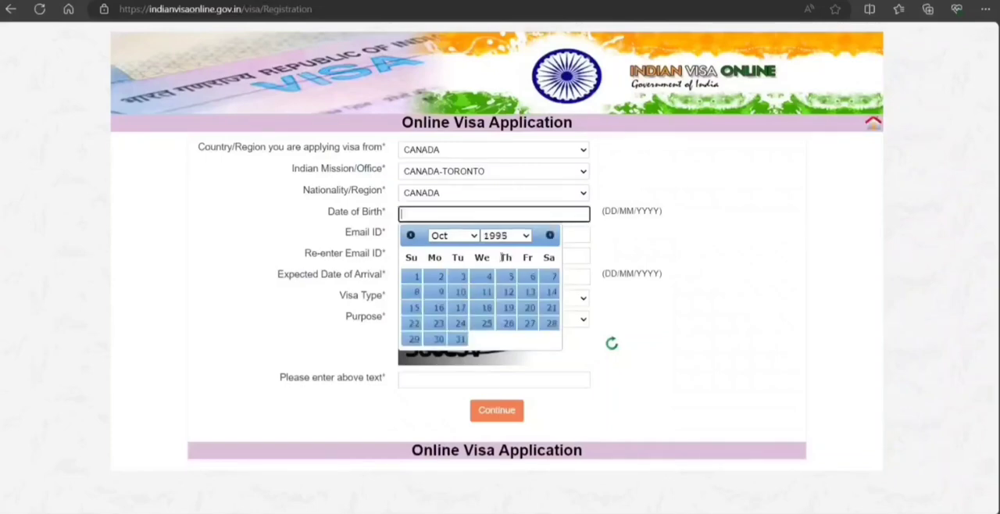
{"action": "left_click", "coordinate": [414, 277]}
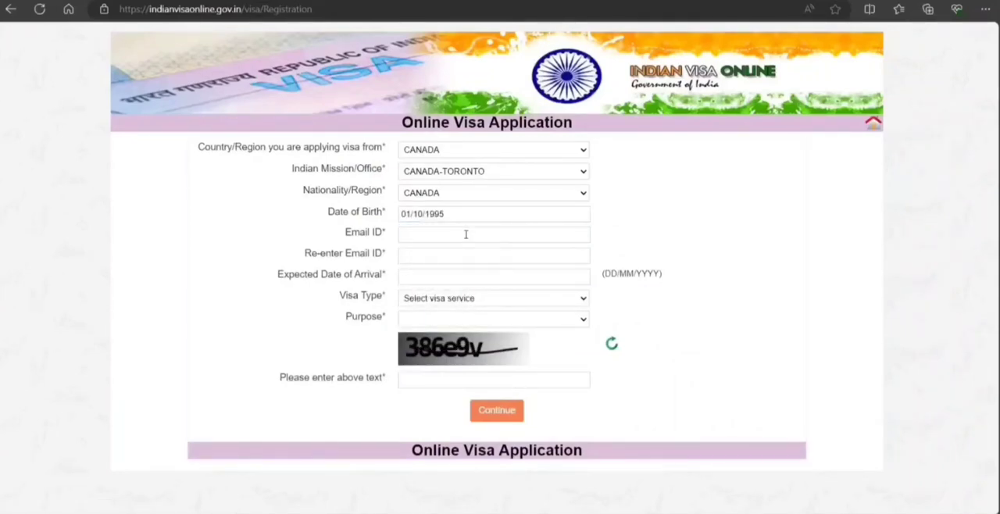
Enter the applicant's e-mail address in the Email ID field and repeat it in the Re-enter Email ID field.
{"action": "left_click", "coordinate": [466, 234]}
{"action": "type", "text": "no"}
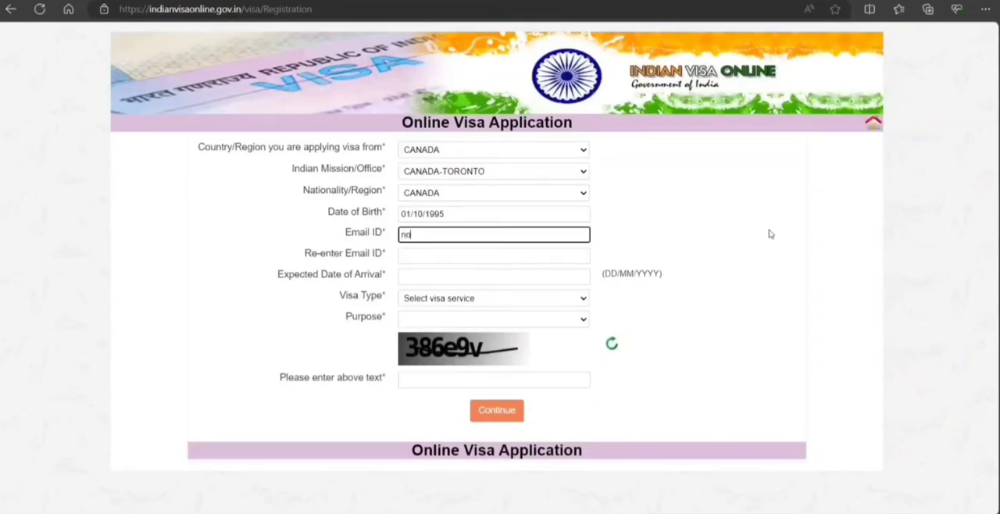
{"action": "type", "text": "email@noemail.co"}
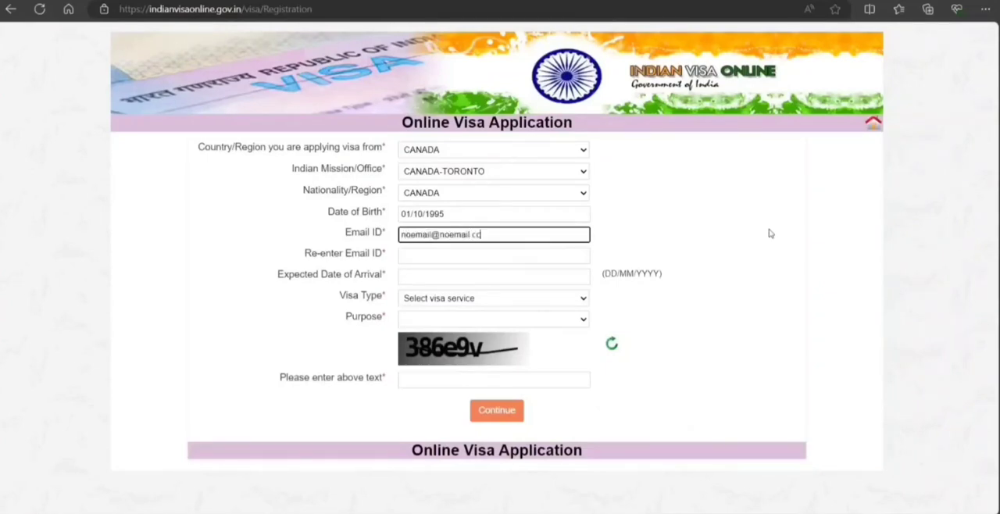
{"action": "key", "text": "Tab"}
{"action": "type", "text": "noem"}
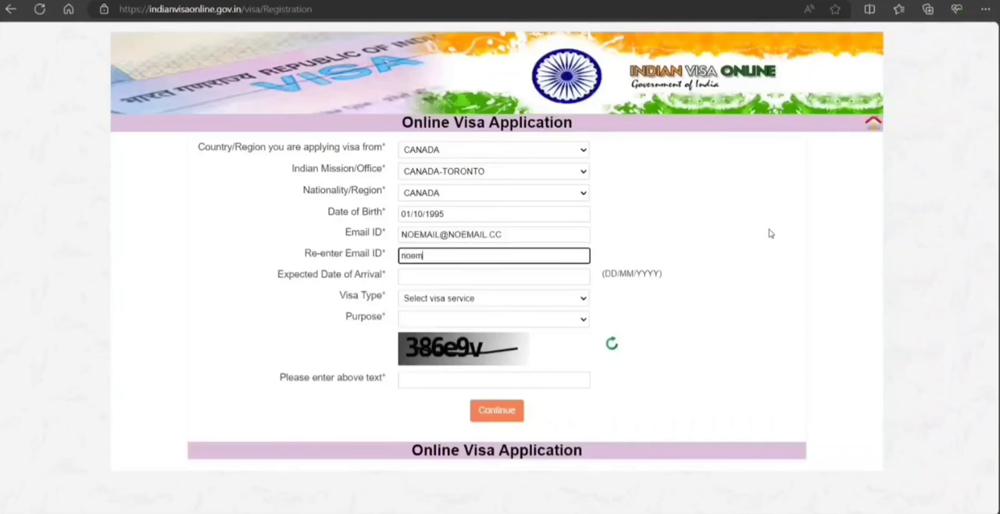
{"action": "type", "text": "ail@noemail"}
{"action": "left_click", "coordinate": [942, 374]}
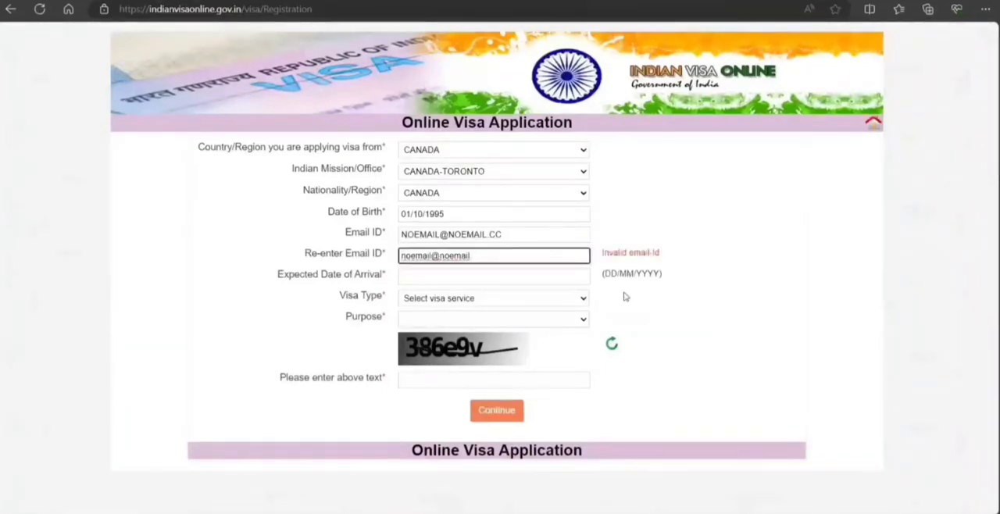
{"action": "type", "text": ".cc"}
{"action": "left_click", "coordinate": [715, 357]}
Set the expected date of arrival to 26/12/2023 and the visa type to EMPLOYMENT VISA.
{"action": "left_click", "coordinate": [515, 274]}
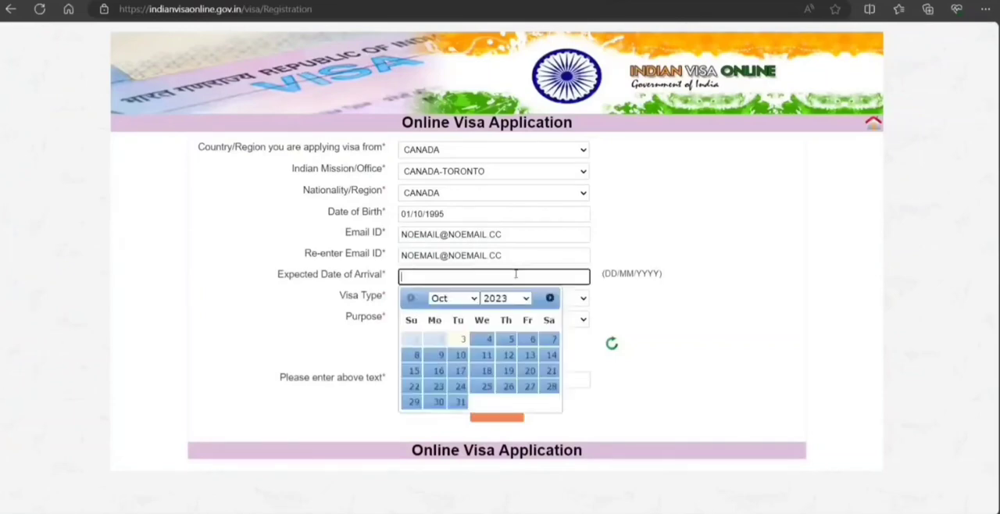
{"action": "left_click", "coordinate": [472, 298]}
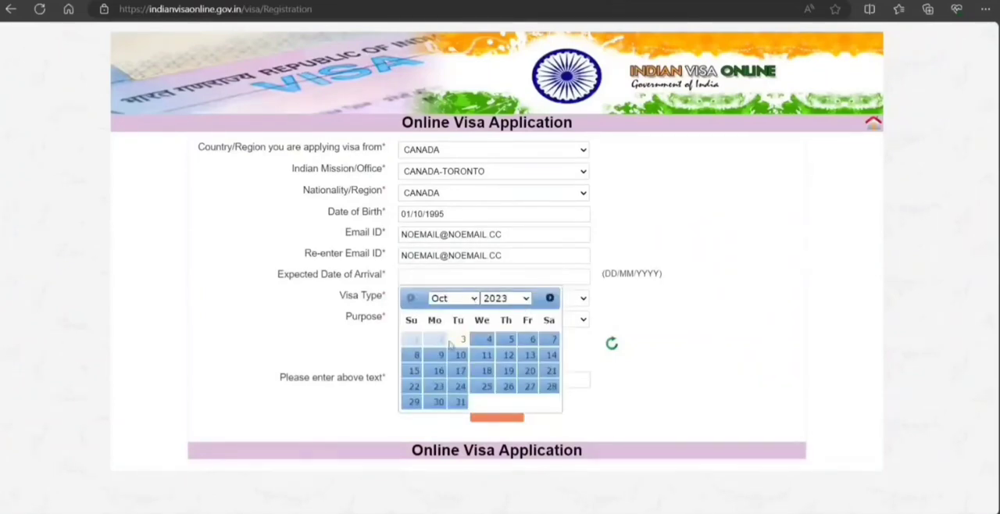
{"action": "left_click", "coordinate": [451, 344]}
{"action": "left_click", "coordinate": [457, 401]}
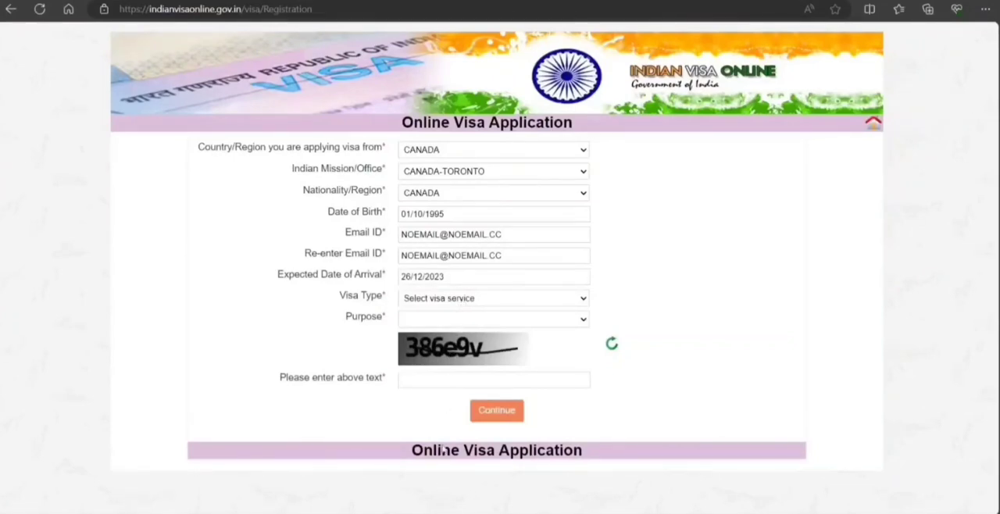
{"action": "left_click", "coordinate": [446, 357]}
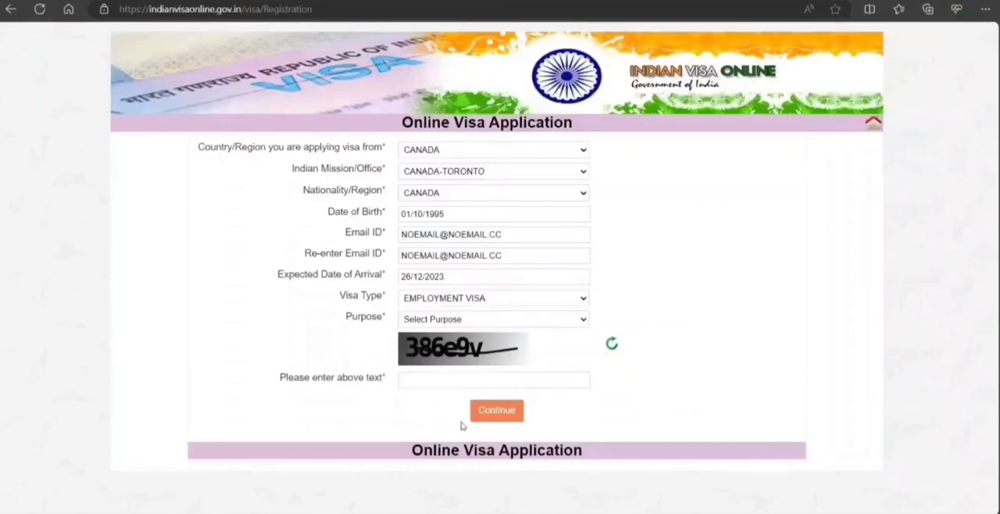
Set the purpose to INTRA-COMPANY TRANSFEREE, enter the captcha verification text, and continue to the applicant details form.
{"action": "left_click", "coordinate": [452, 359]}
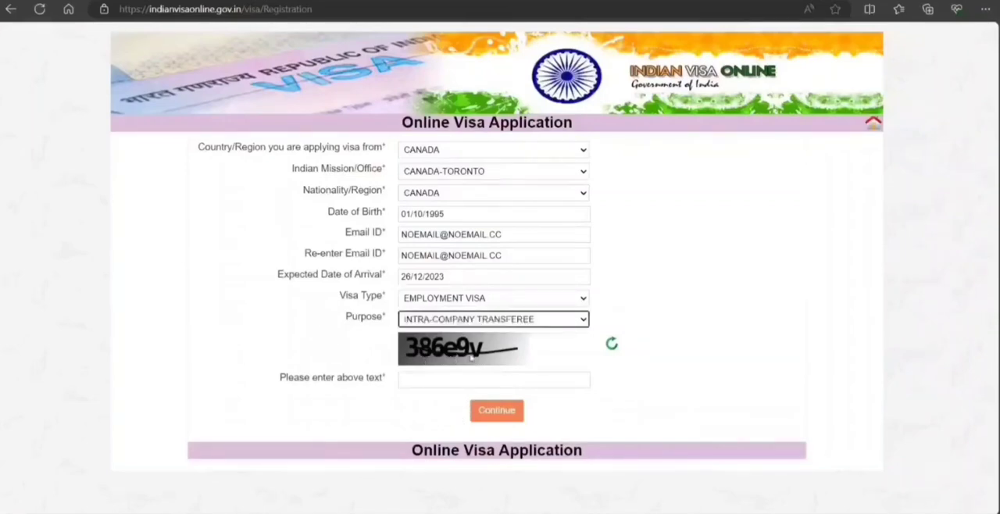
{"action": "left_click", "coordinate": [458, 378]}
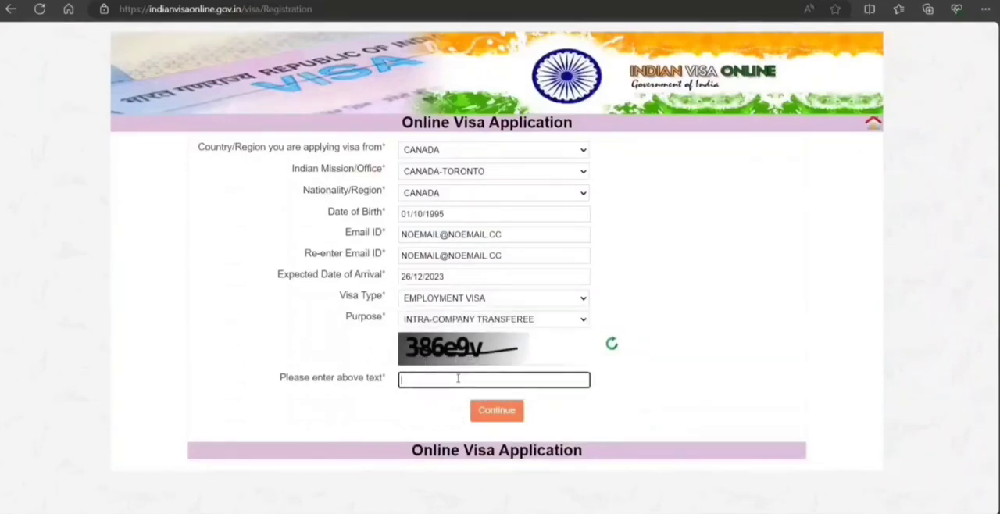
{"action": "type", "text": "386e9v"}
{"action": "left_click", "coordinate": [508, 413]}
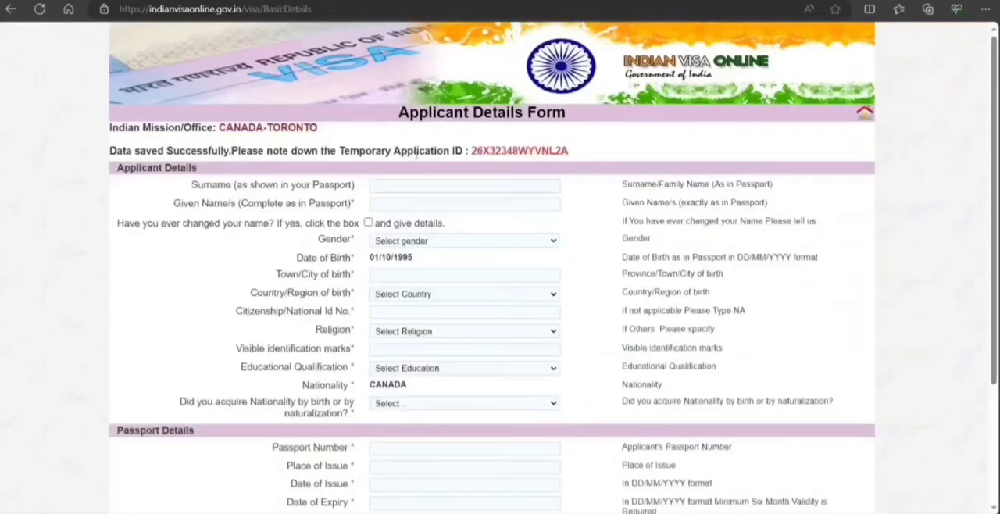
Enter the applicant's surname and given name as shown in the passport, and set the gender to MALE.
{"action": "left_click", "coordinate": [393, 184]}
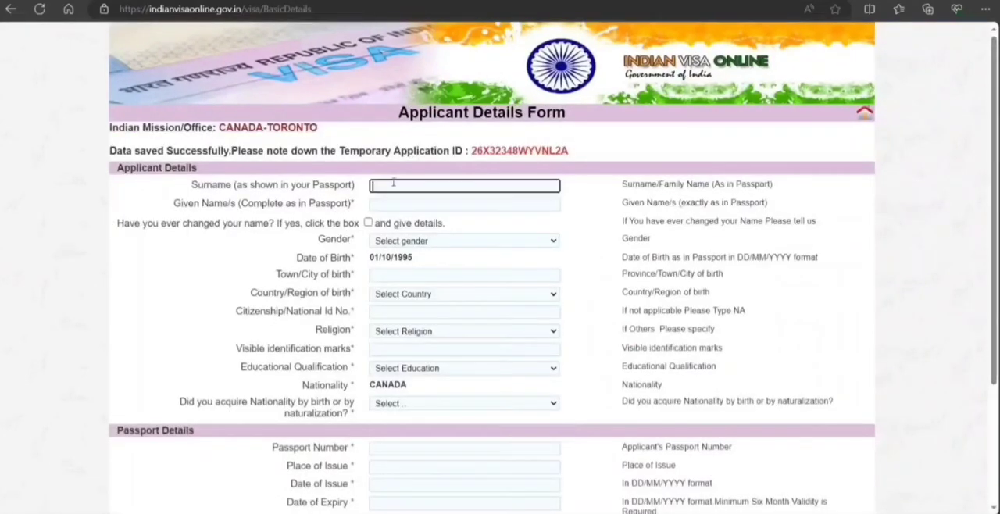
{"action": "type", "text": "smith"}
{"action": "key", "text": "Tab"}
{"action": "type", "text": "joh"}
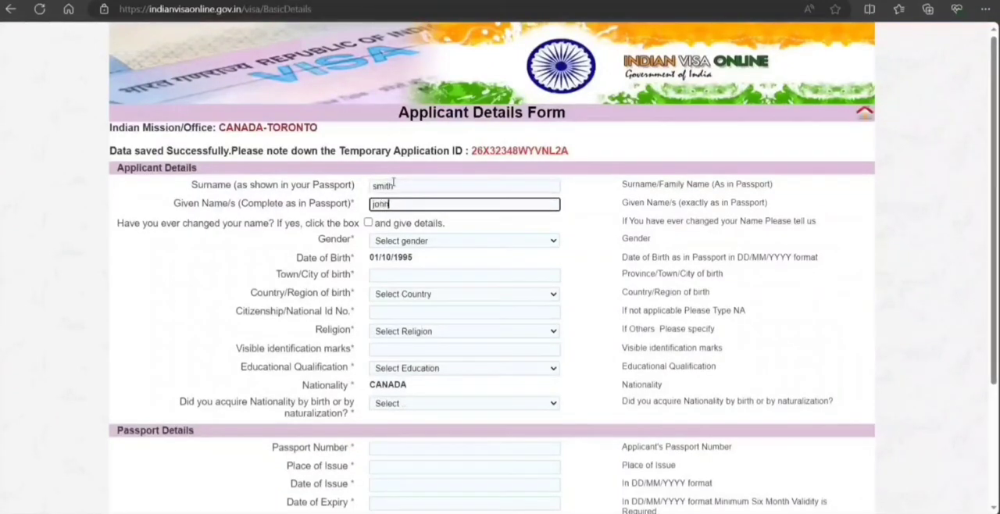
{"action": "key", "text": "Tab"}
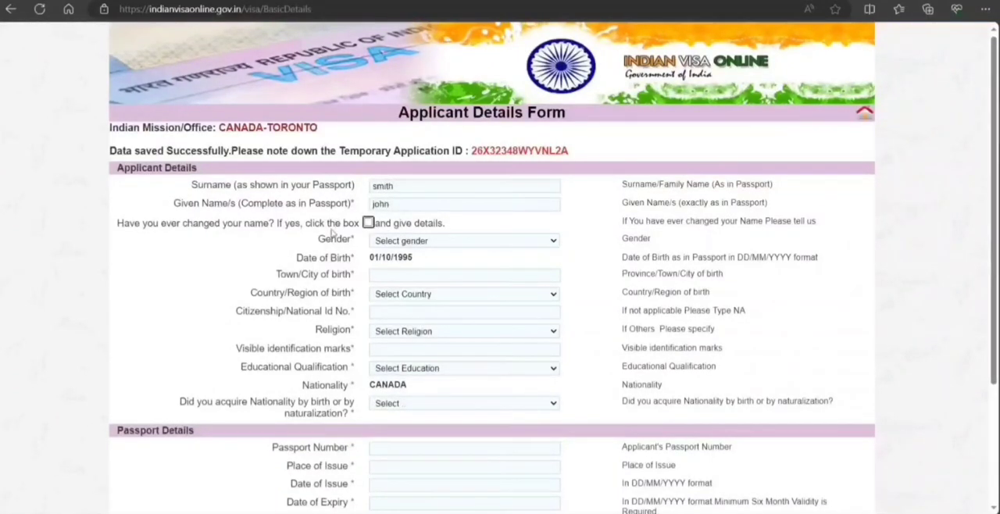
{"action": "left_click", "coordinate": [419, 244]}
{"action": "left_click", "coordinate": [418, 271]}
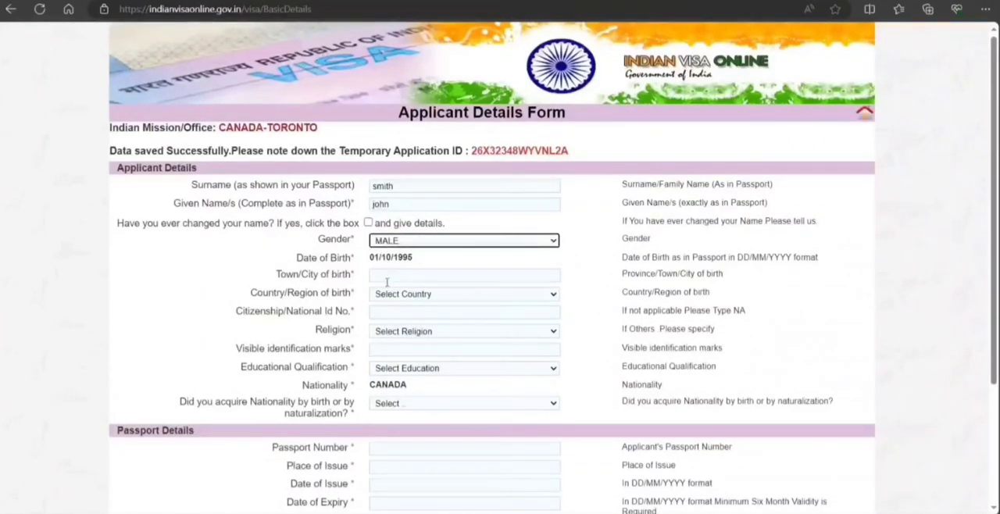
Set the applicant's birthplace to Toronto, CANADA, and enter NA as the citizenship/national ID number.
{"action": "left_click", "coordinate": [397, 274]}
{"action": "type", "text": "Toronto"}
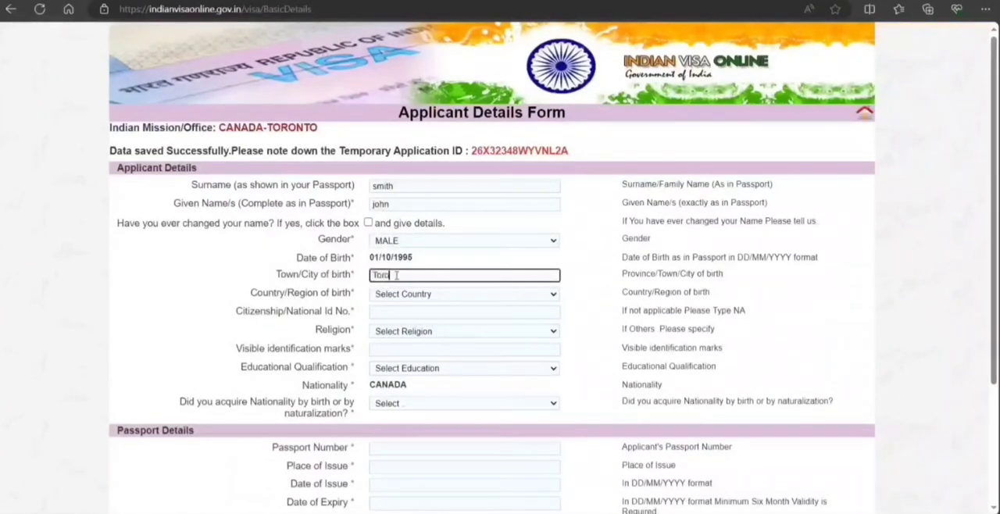
{"action": "left_click", "coordinate": [416, 296]}
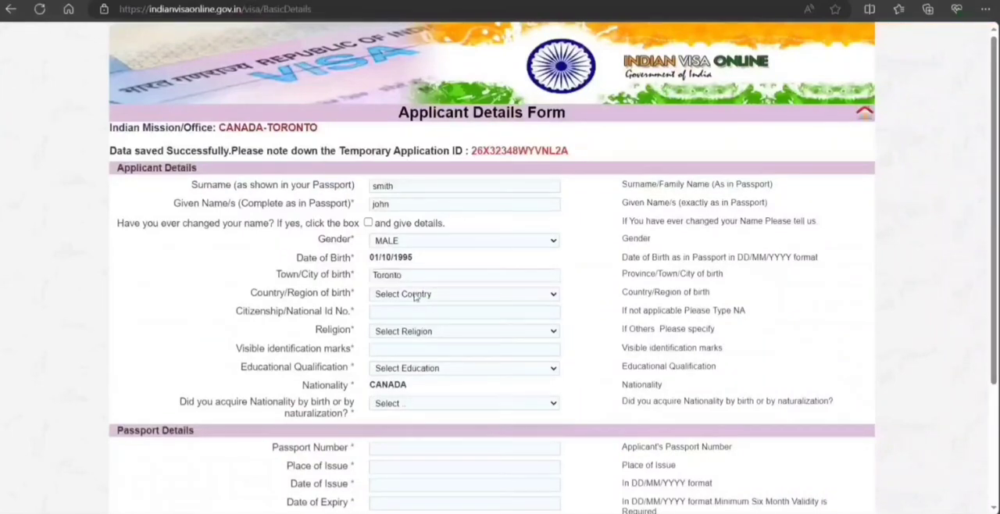
{"action": "left_click", "coordinate": [402, 366]}
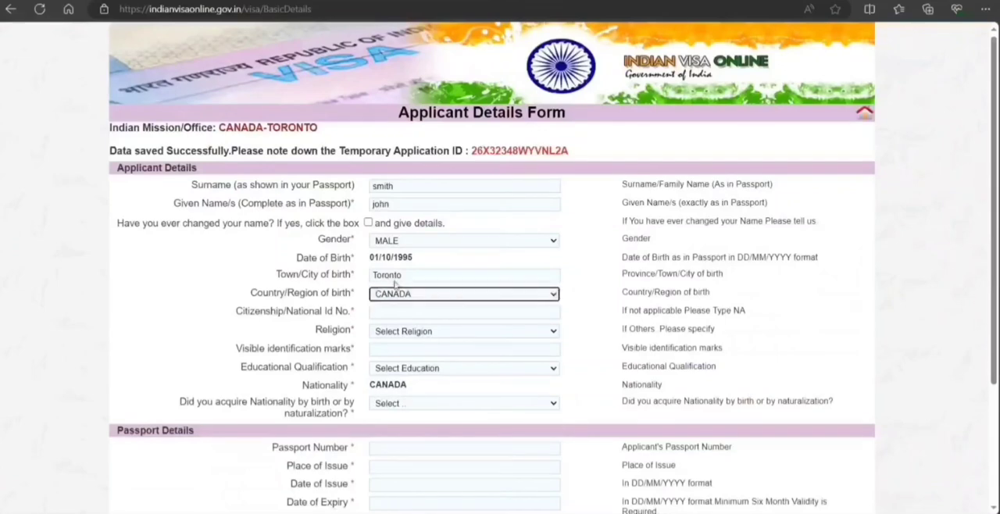
{"action": "left_click", "coordinate": [391, 313]}
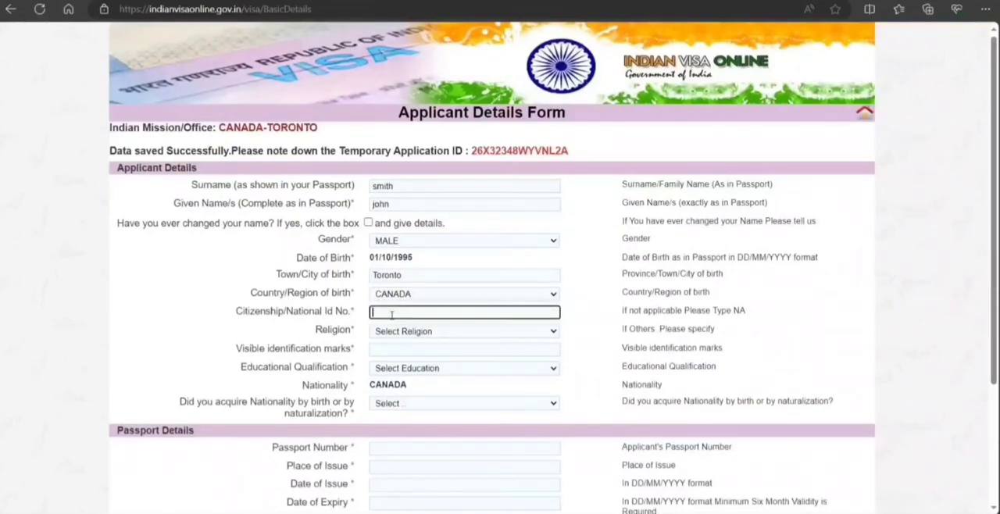
{"action": "type", "text": "NA"}
Set the applicant's religion to HINDU and enter MOLe as the visible identification mark.
{"action": "left_click", "coordinate": [403, 339]}
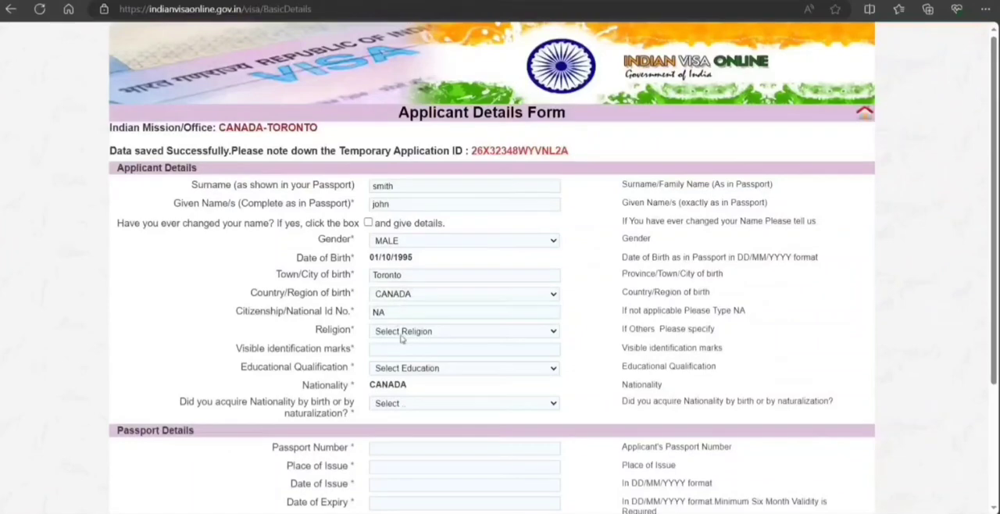
{"action": "left_click", "coordinate": [410, 389]}
{"action": "left_click", "coordinate": [398, 351]}
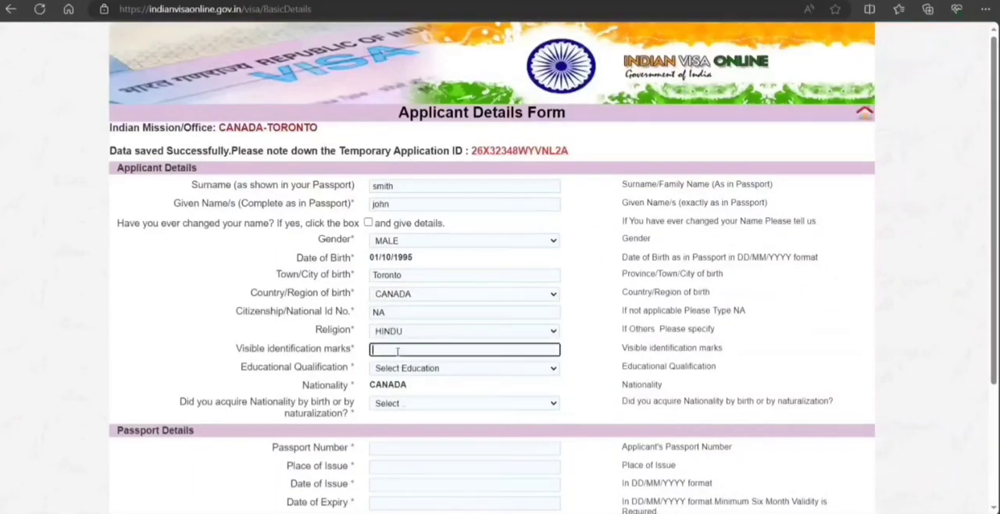
{"action": "type", "text": "MOLe"}
Set the educational qualification to GRADUATE and the way nationality was acquired to By Birth.
{"action": "left_click", "coordinate": [404, 374]}
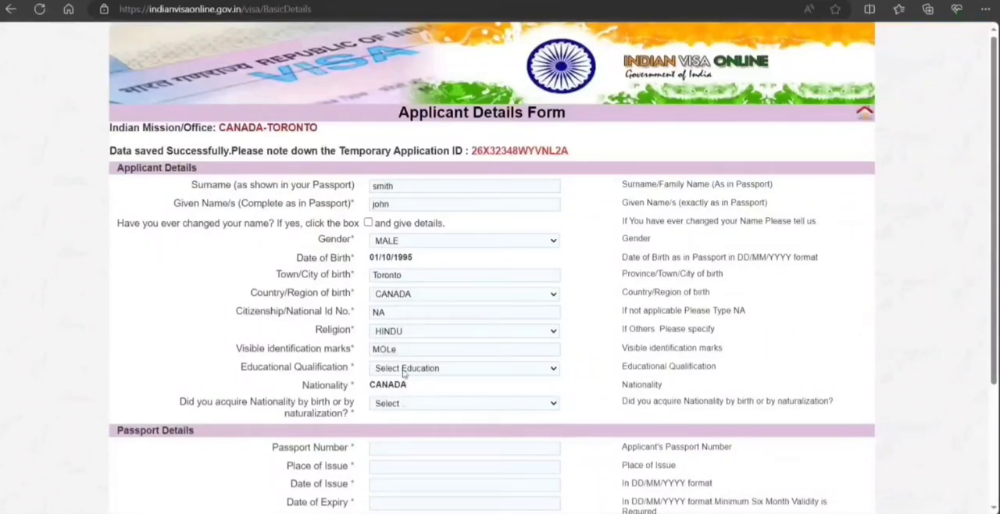
{"action": "left_click", "coordinate": [396, 410]}
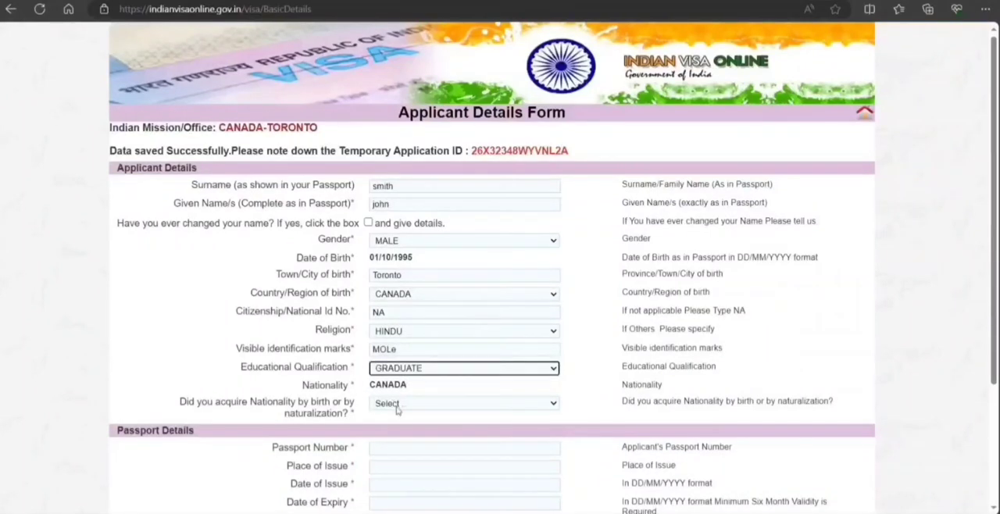
{"action": "left_click", "coordinate": [397, 409]}
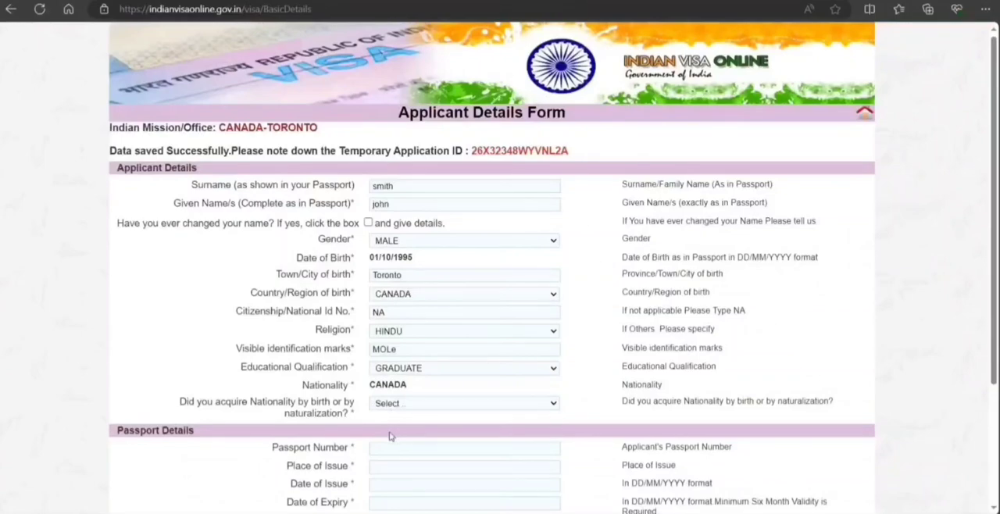
{"action": "left_click", "coordinate": [392, 435]}
Enter the applicant's passport number and set the passport's place of issue to Toronto.
{"action": "scroll", "coordinate": [242, 395], "scroll_direction": "down", "scroll_amount": 2}
{"action": "left_click", "coordinate": [399, 281]}
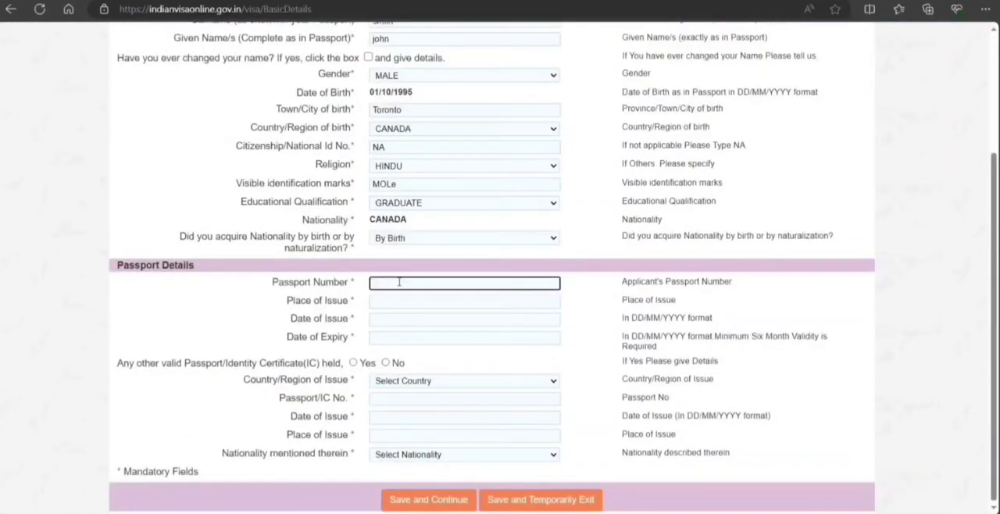
{"action": "type", "text": "K89898989"}
{"action": "left_click", "coordinate": [404, 303]}
{"action": "type", "text": "Toronto"}
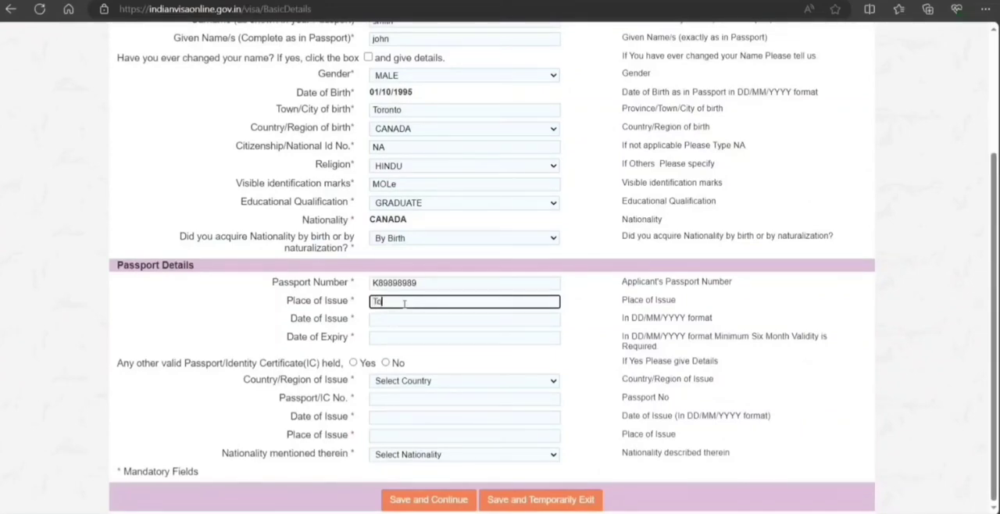
Set the passport's date of issue to 08/10/2015 with the calendar.
{"action": "key", "text": "Tab"}
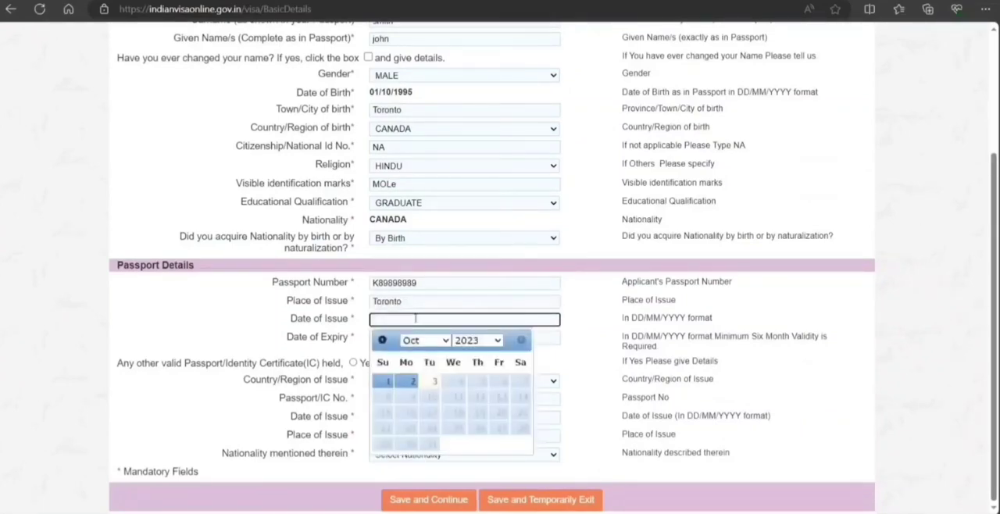
{"action": "left_click", "coordinate": [478, 341]}
{"action": "left_click", "coordinate": [458, 233]}
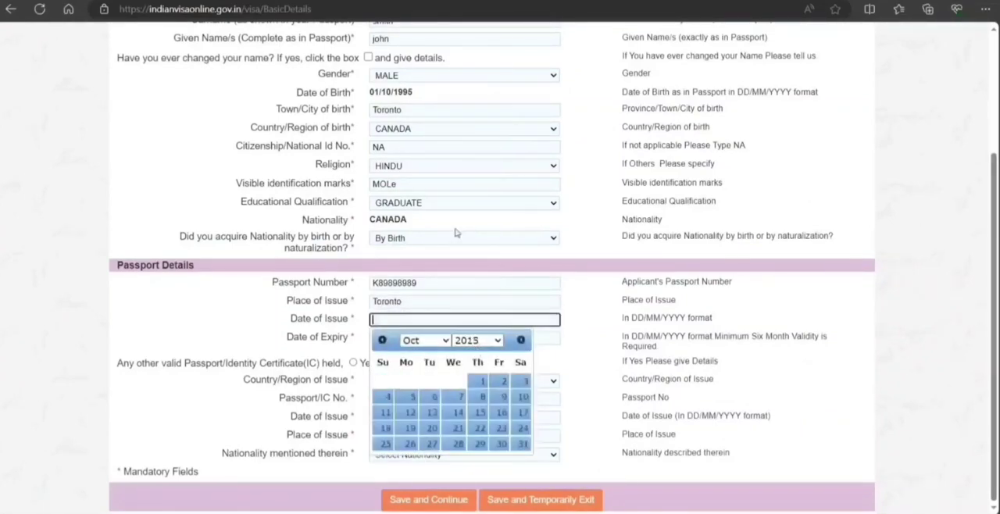
{"action": "left_click", "coordinate": [481, 398]}
{"action": "left_click", "coordinate": [476, 336]}
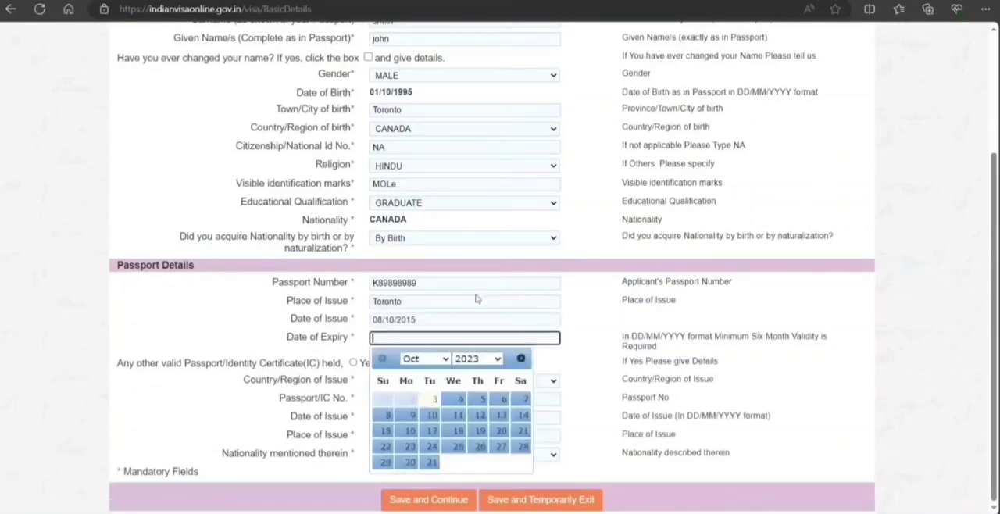
{"action": "left_click", "coordinate": [497, 358]}
{"action": "left_click", "coordinate": [487, 154]}
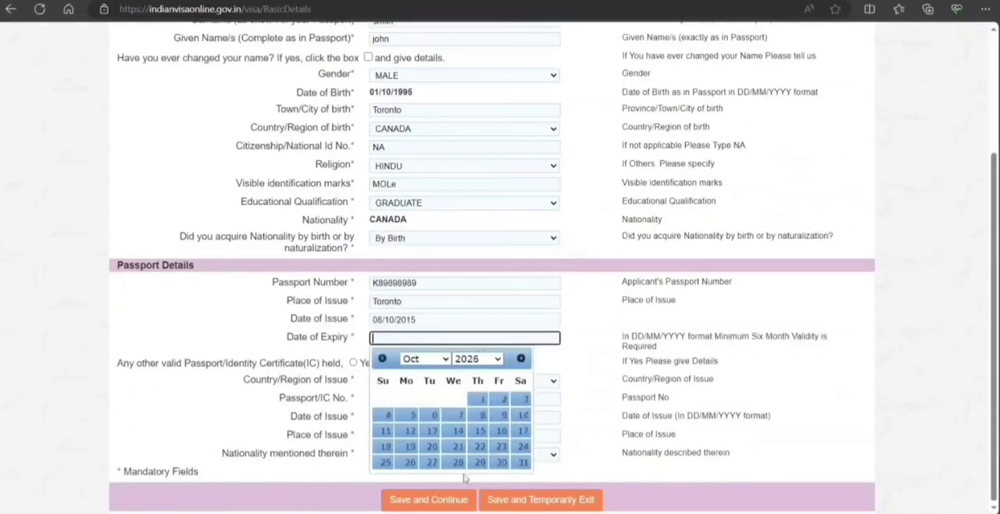
{"action": "left_click", "coordinate": [465, 478]}
Set the passport's date of expiry to 01/10/2025 with the calendar.
{"action": "left_click", "coordinate": [440, 340]}
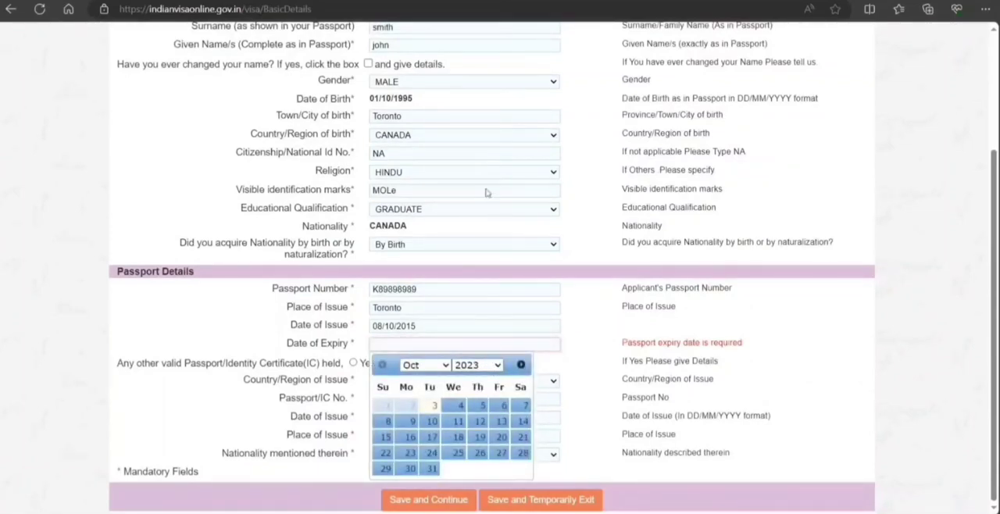
{"action": "left_click", "coordinate": [487, 154]}
{"action": "left_click", "coordinate": [459, 403]}
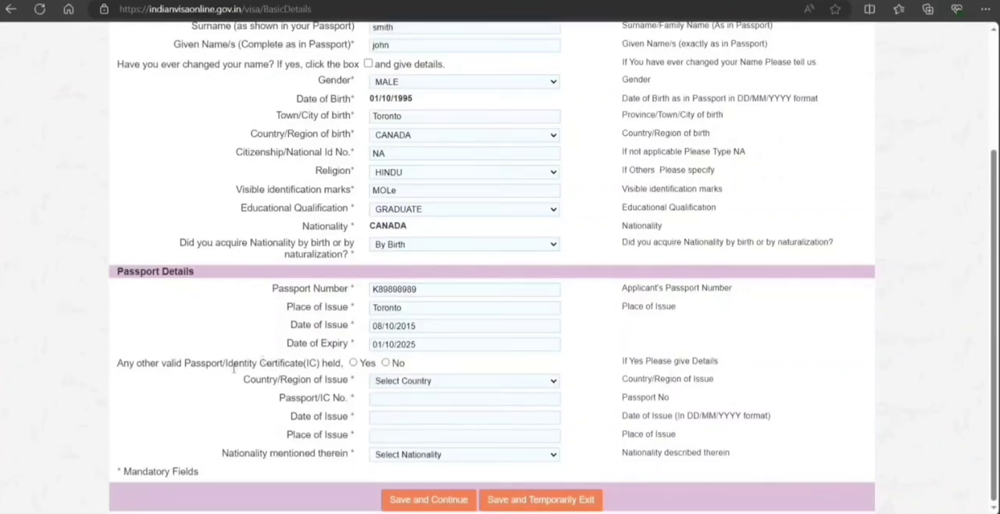
Declare that no other valid passport or identity certificate is held, and save and continue to the family details form.
{"action": "left_click", "coordinate": [385, 363]}
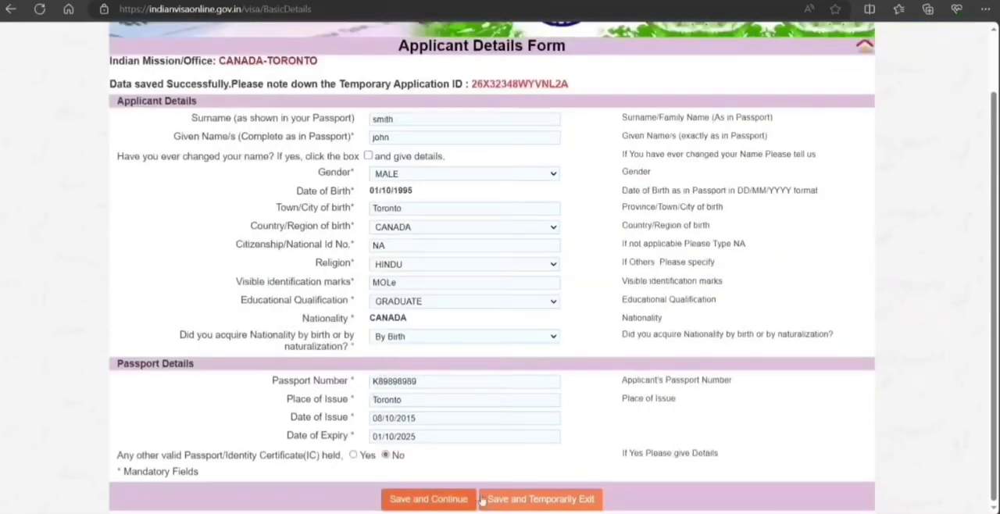
{"action": "left_click", "coordinate": [437, 500]}
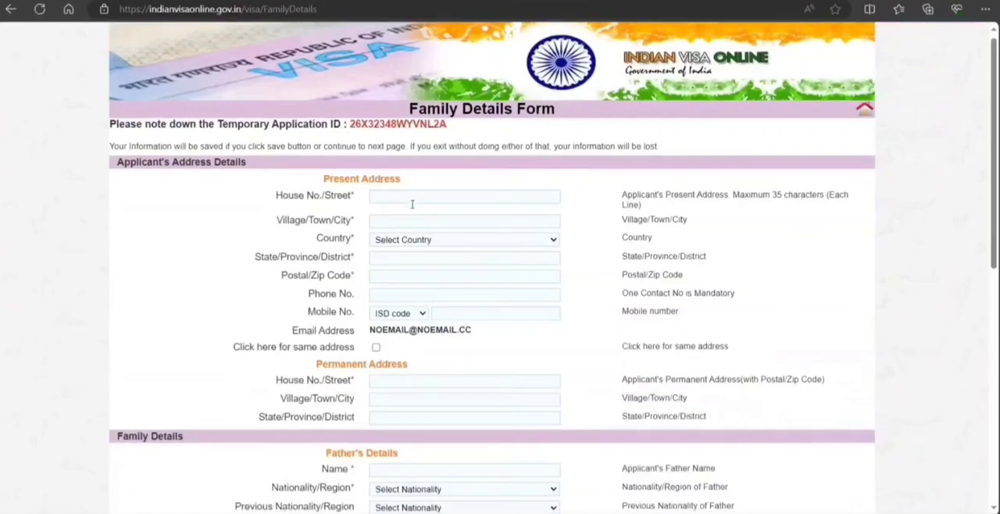
Enter the applicant's house number and street in the present address, with TORONTO as the city and CANADA as the country.
{"action": "scroll", "coordinate": [412, 198], "scroll_direction": "down", "scroll_amount": 7}
{"action": "scroll", "coordinate": [413, 209], "scroll_direction": "up", "scroll_amount": 7}
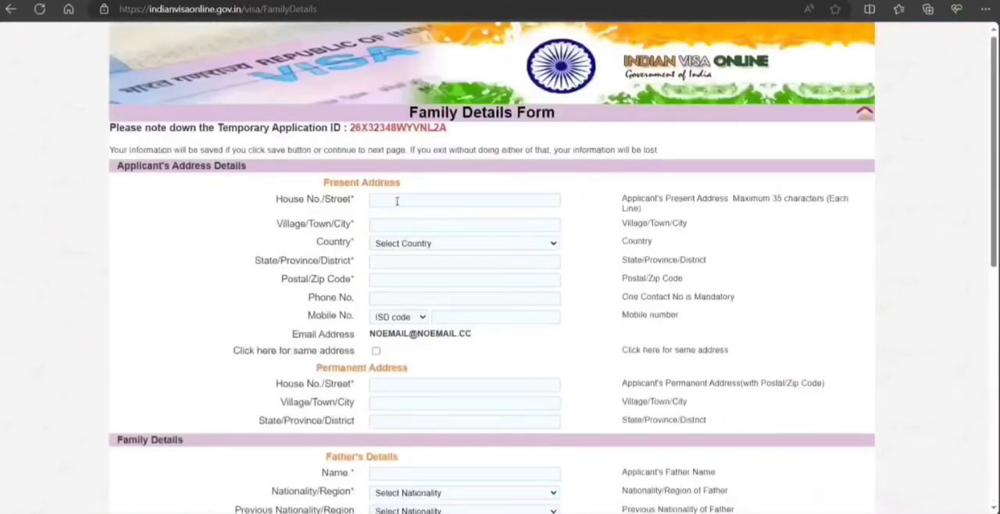
{"action": "left_click", "coordinate": [397, 201]}
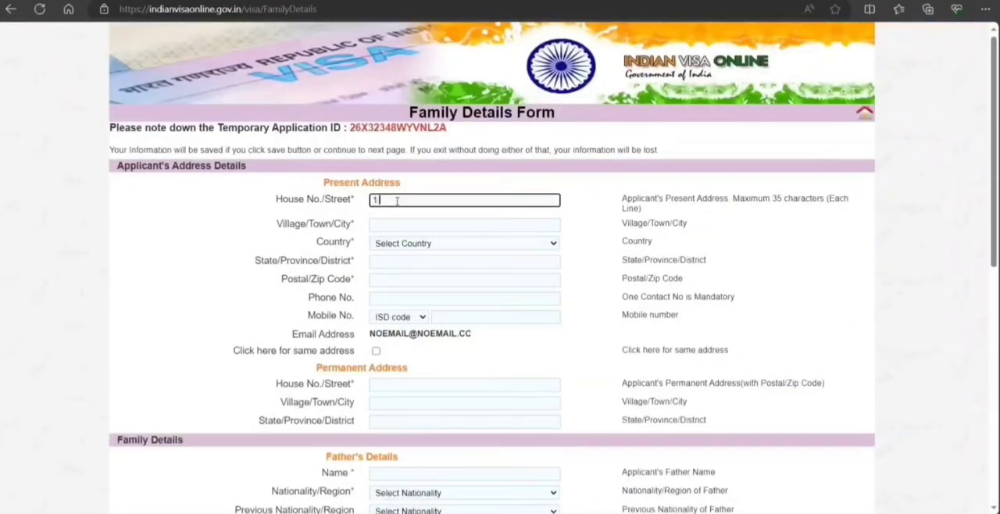
{"action": "type", "text": "1 TT ST"}
{"action": "key", "text": "Tab"}
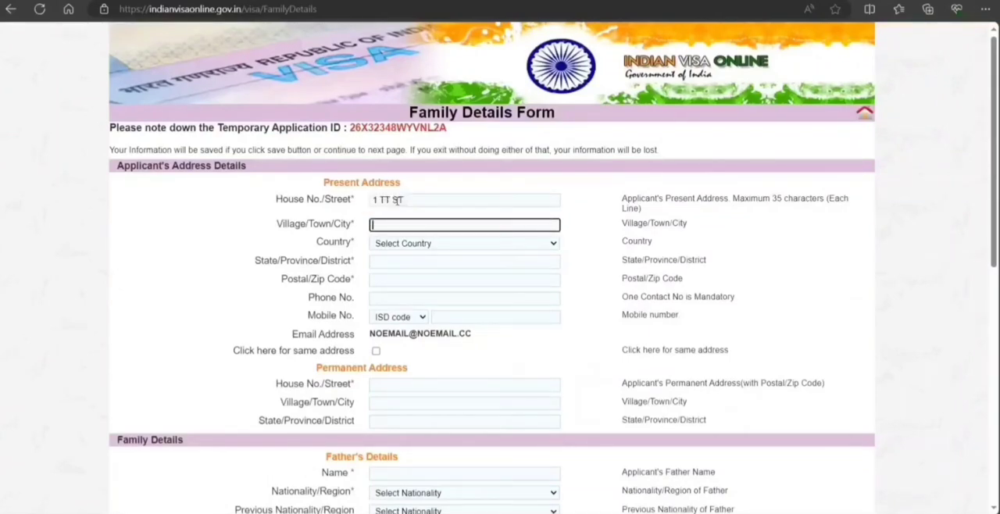
{"action": "type", "text": "TORONTO"}
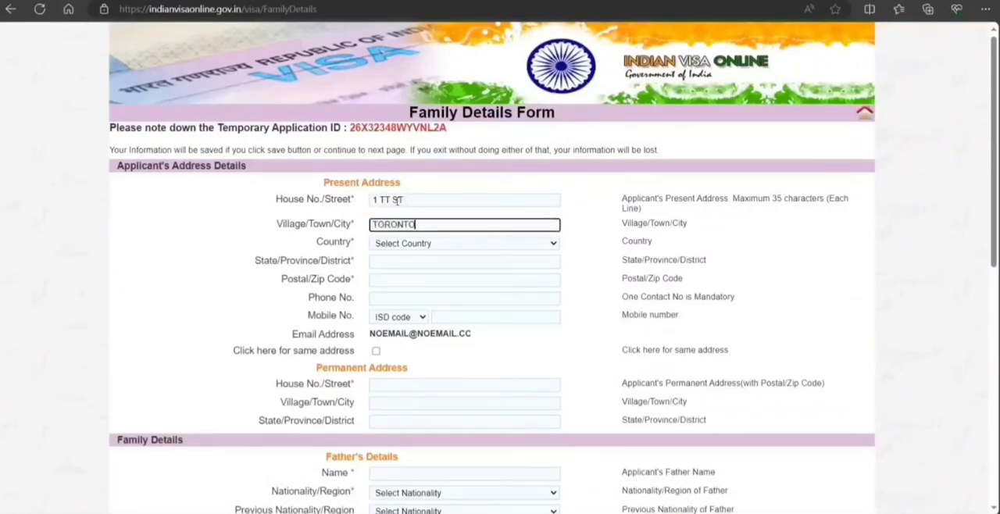
{"action": "key", "text": "Tab"}
{"action": "key", "text": "c"}
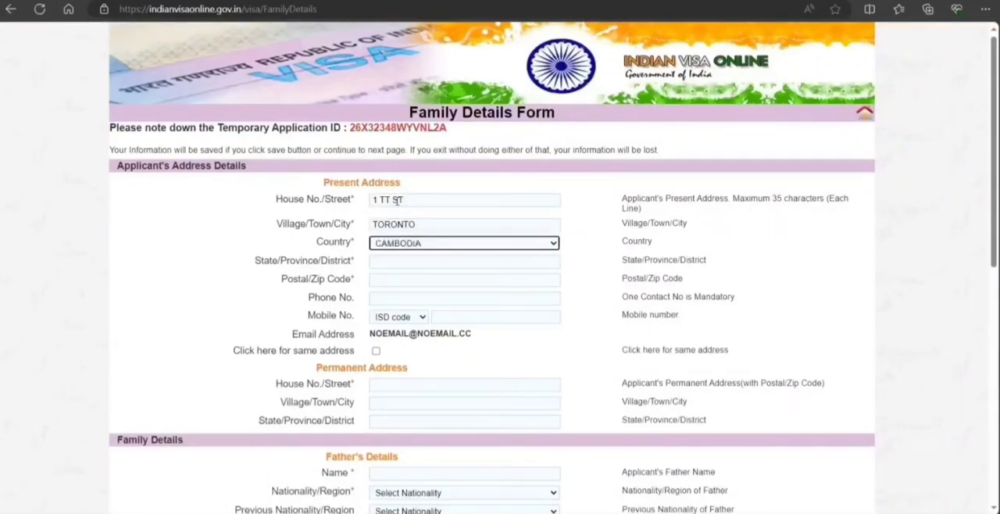
{"action": "left_click", "coordinate": [417, 245]}
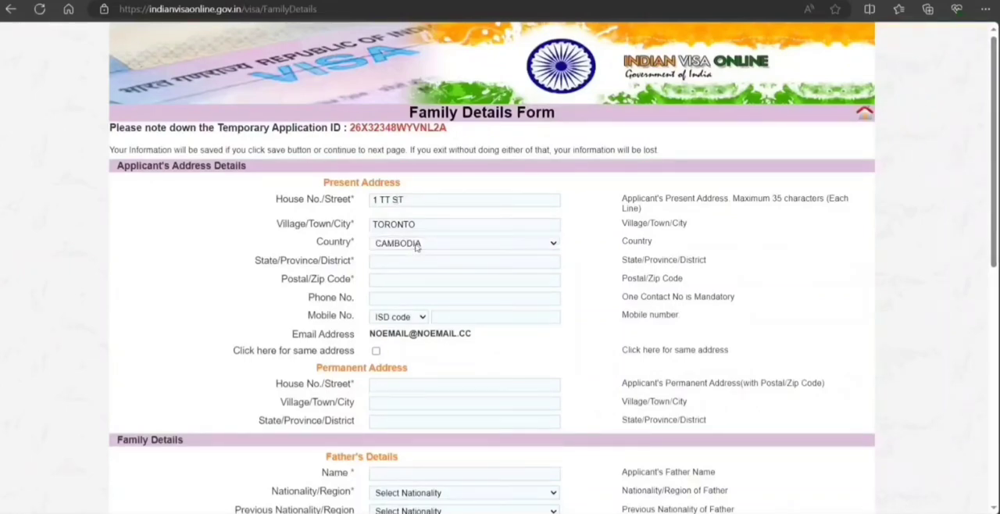
{"action": "left_click", "coordinate": [416, 443]}
Enter ON as the province and fill in the applicant's postal code in the present address.
{"action": "left_click", "coordinate": [385, 262]}
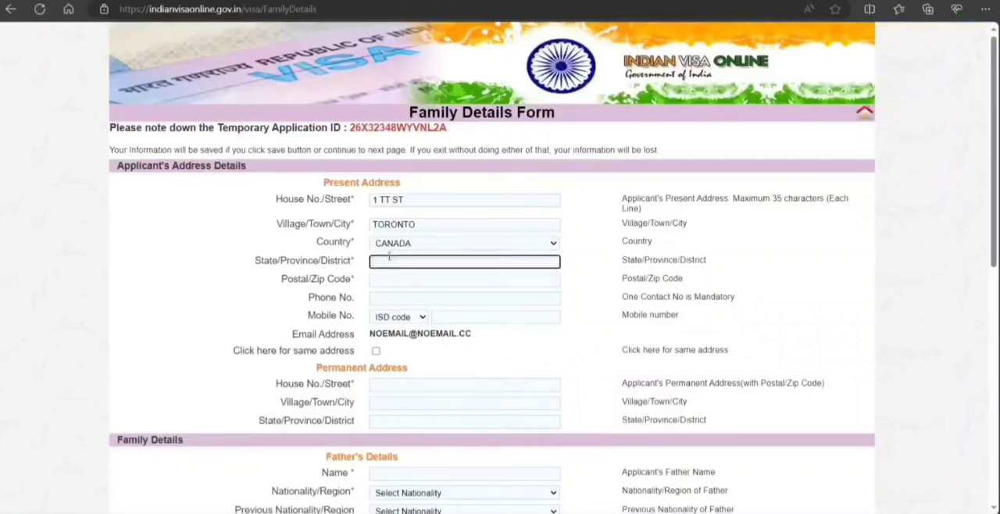
{"action": "type", "text": "ON"}
{"action": "key", "text": "Tab"}
{"action": "type", "text": "L"}
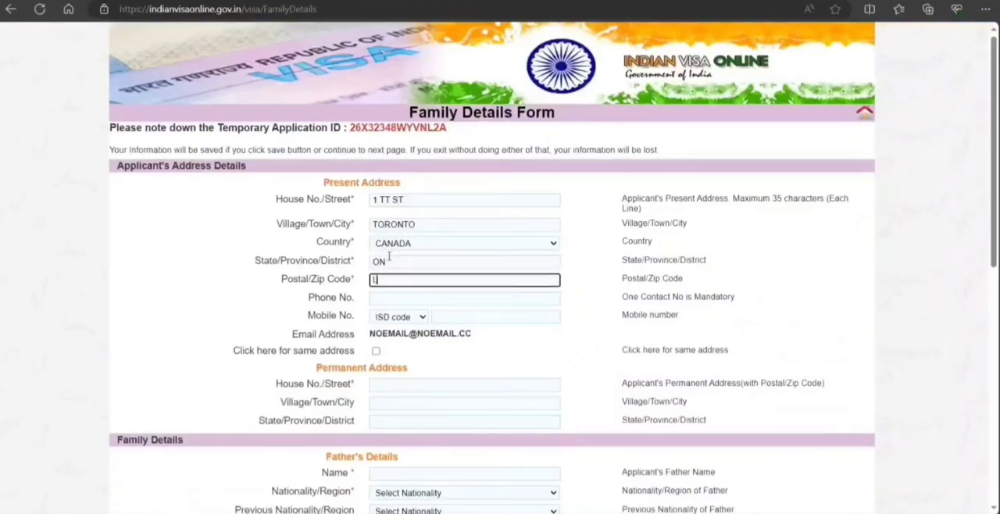
{"action": "type", "text": "9V4C3"}
{"action": "left_click", "coordinate": [428, 304]}
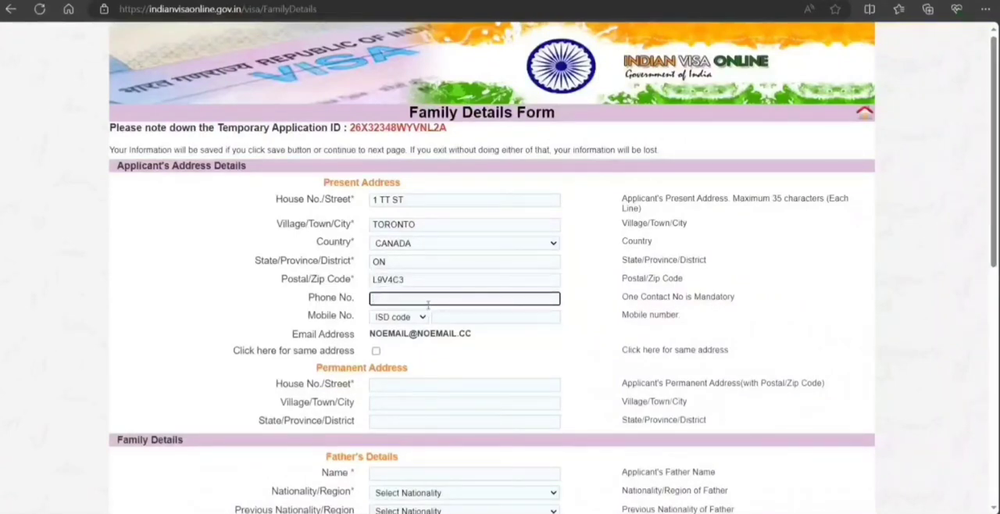
Enter the applicant's phone number and mark the permanent address as the same as the present address.
{"action": "type", "text": "9090909090"}
{"action": "left_click", "coordinate": [465, 361]}
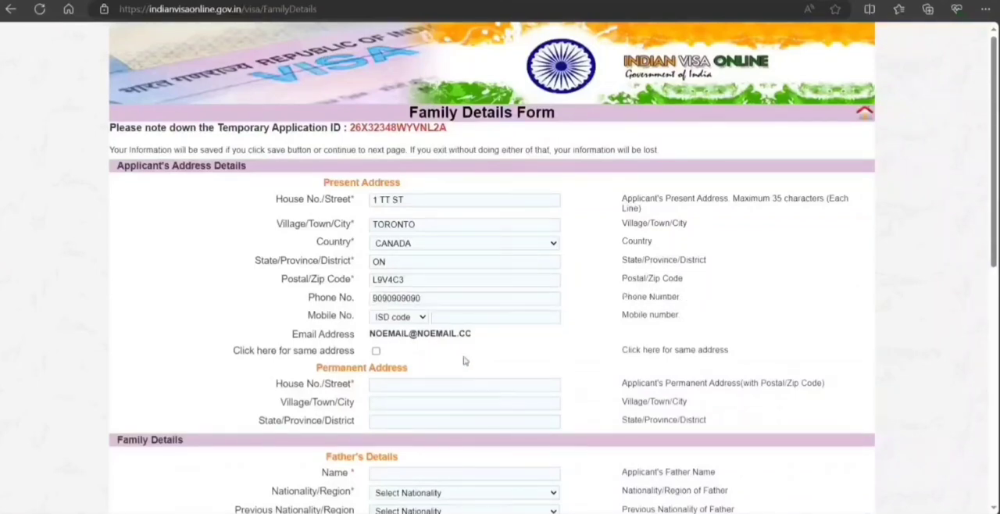
{"action": "left_click", "coordinate": [376, 352]}
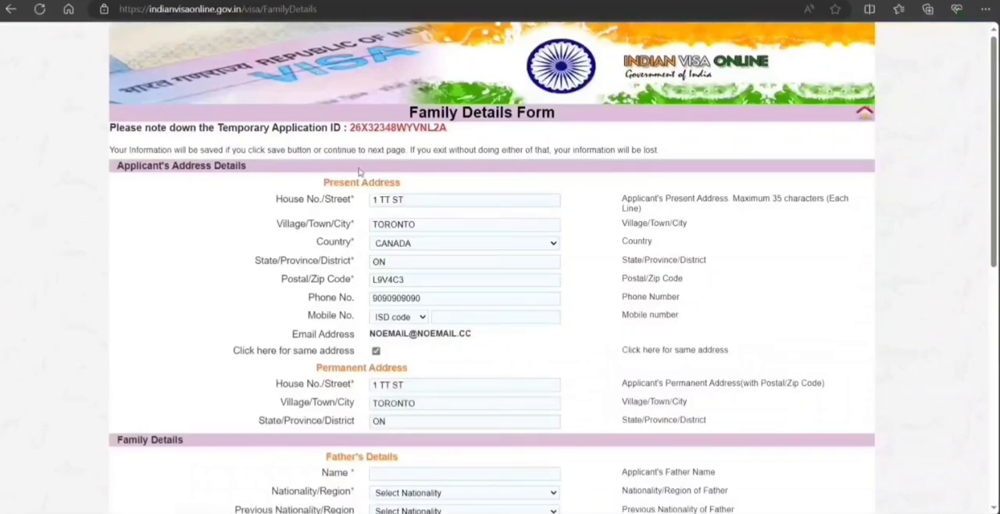
Enter the father's full name and set his nationality to CANADA in the family details.
{"action": "scroll", "coordinate": [438, 382], "scroll_direction": "down", "scroll_amount": 3}
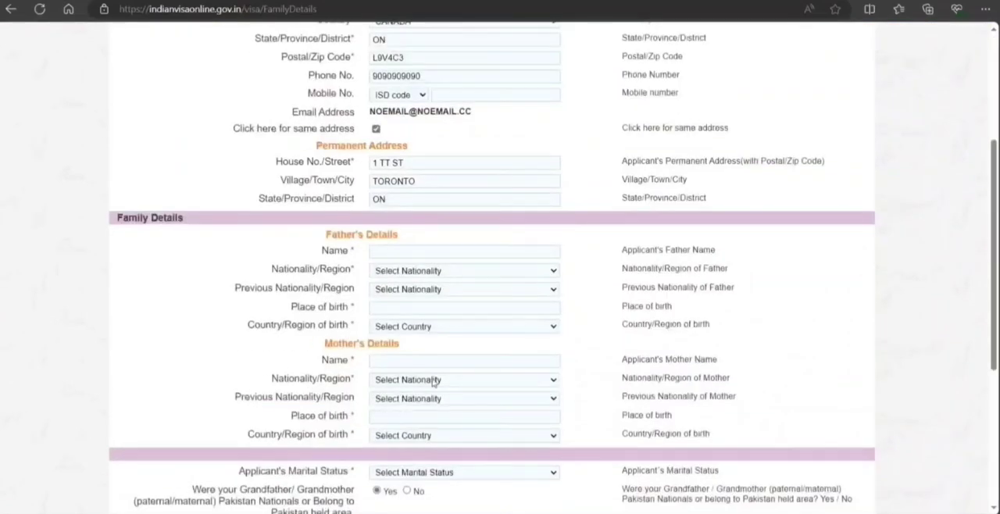
{"action": "left_click", "coordinate": [413, 251]}
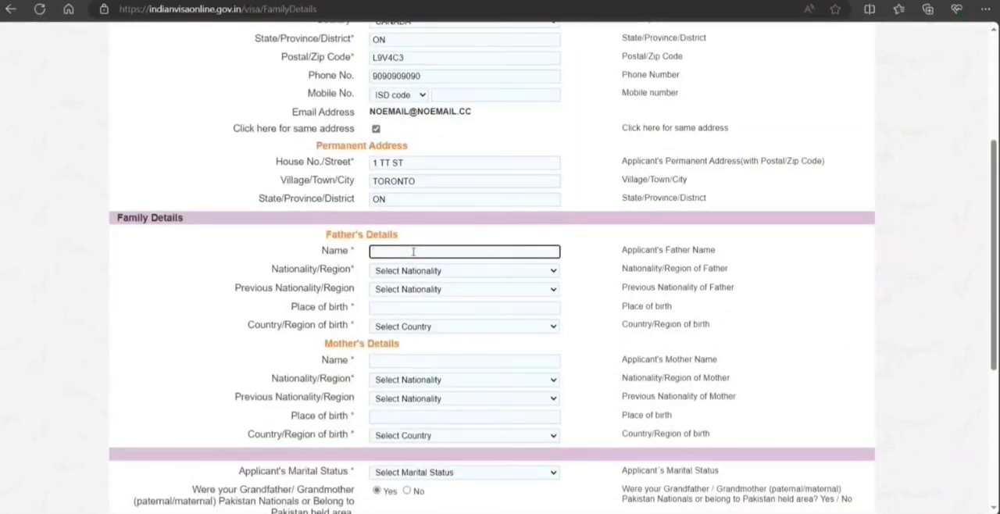
{"action": "left_click", "coordinate": [408, 273]}
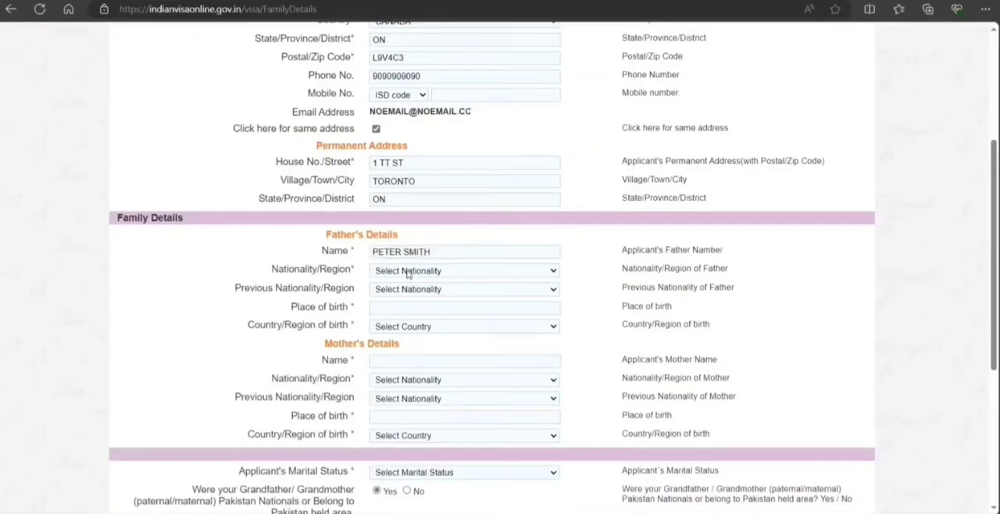
{"action": "key", "text": "v"}
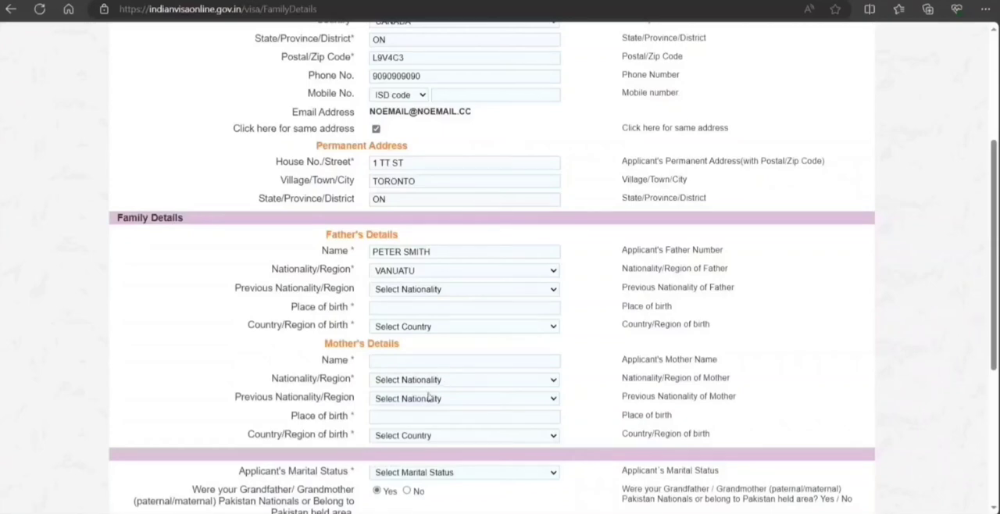
{"action": "left_click", "coordinate": [415, 417]}
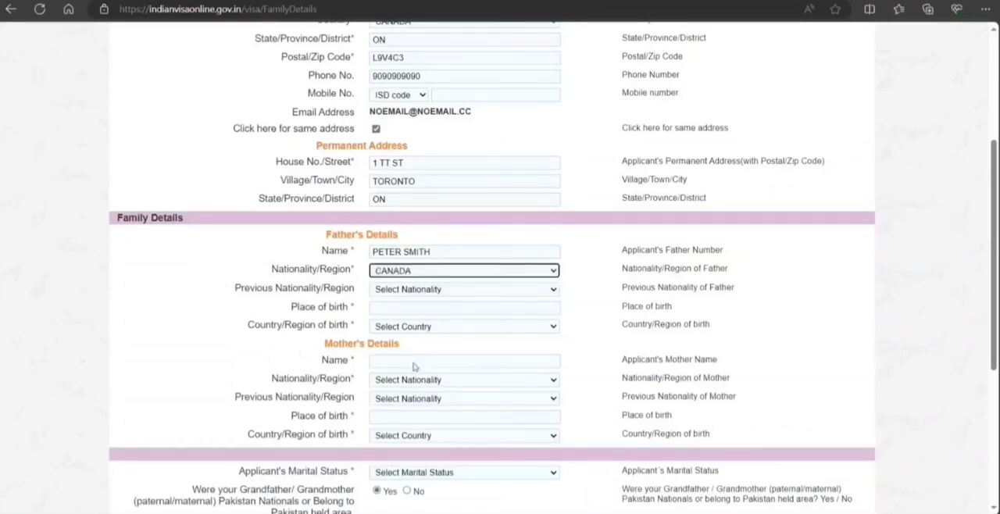
Set the father's previous nationality to CANADA.
{"action": "left_click", "coordinate": [407, 295]}
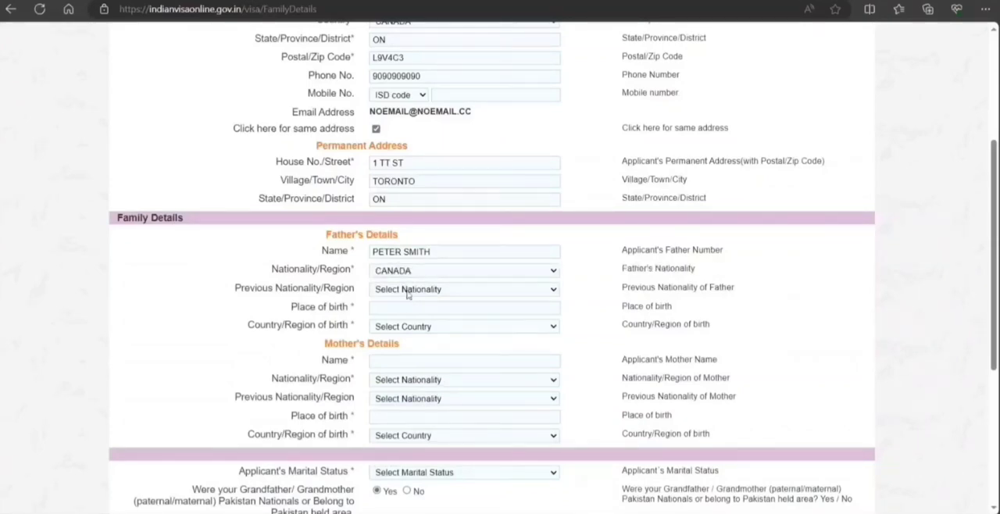
{"action": "key", "text": "c"}
{"action": "key", "text": "c"}
{"action": "key", "text": "c"}
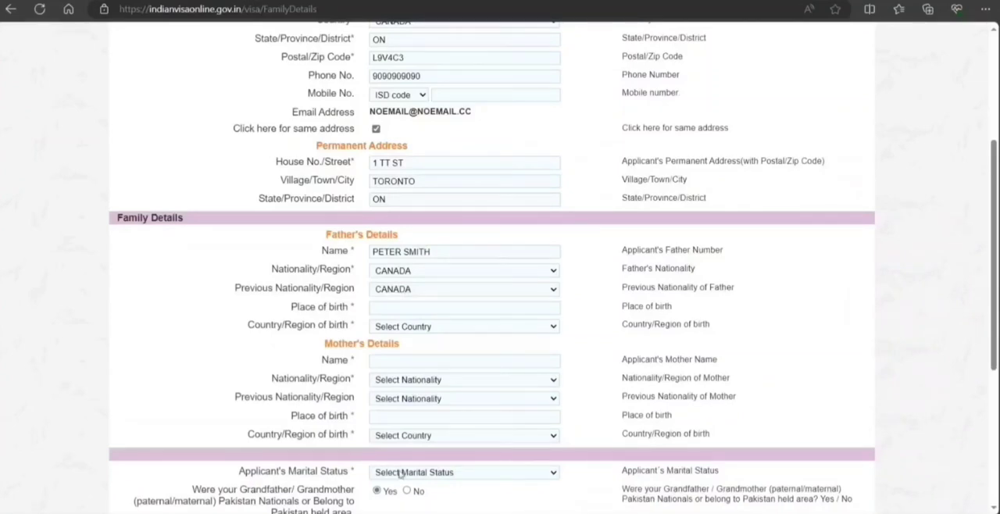
{"action": "left_click", "coordinate": [392, 494]}
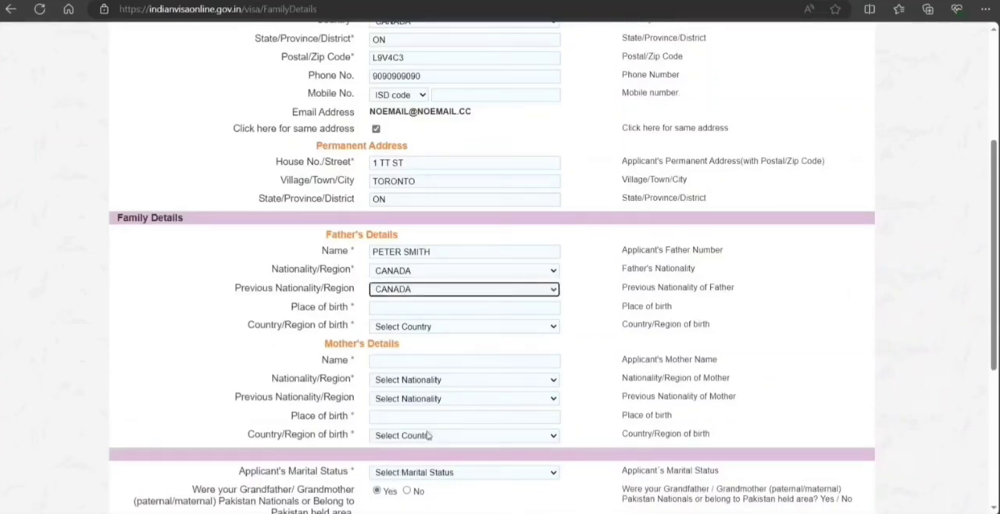
Enter OTTAWA as the father's place of birth and select CANADA as his country of birth.
{"action": "left_click", "coordinate": [386, 308]}
{"action": "type", "text": "OTTAWA"}
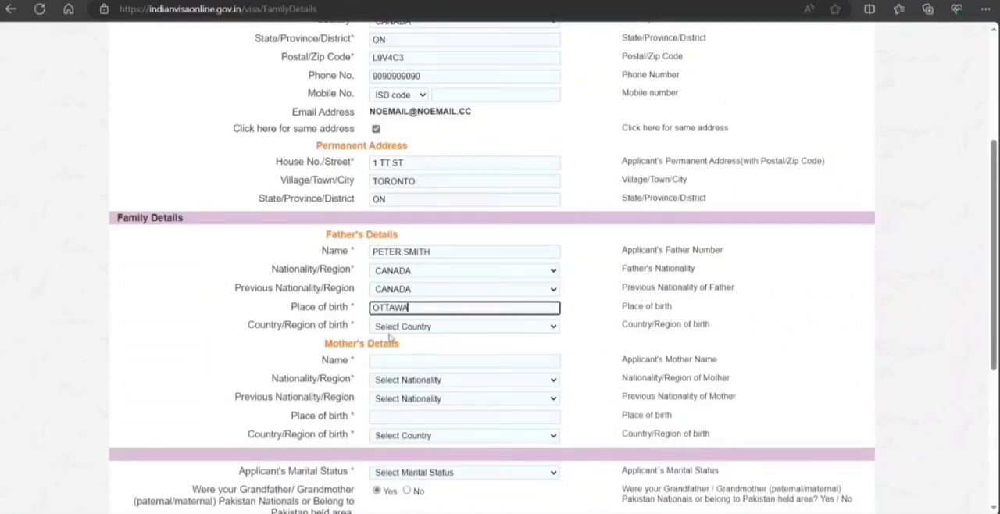
{"action": "left_click", "coordinate": [389, 337]}
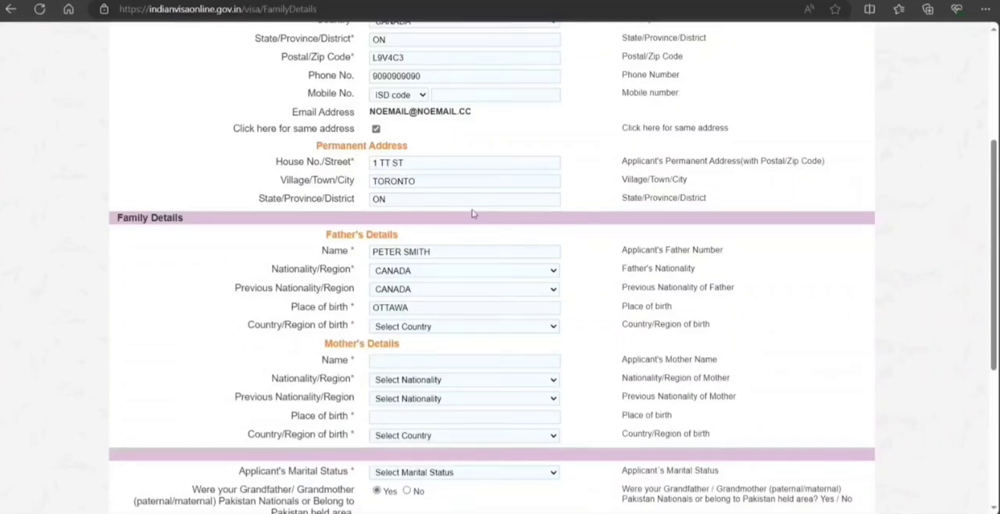
{"action": "key", "text": "c"}
{"action": "left_click", "coordinate": [430, 240]}
Enter the mother's full name and set her nationality to CANADA.
{"action": "left_click", "coordinate": [414, 360]}
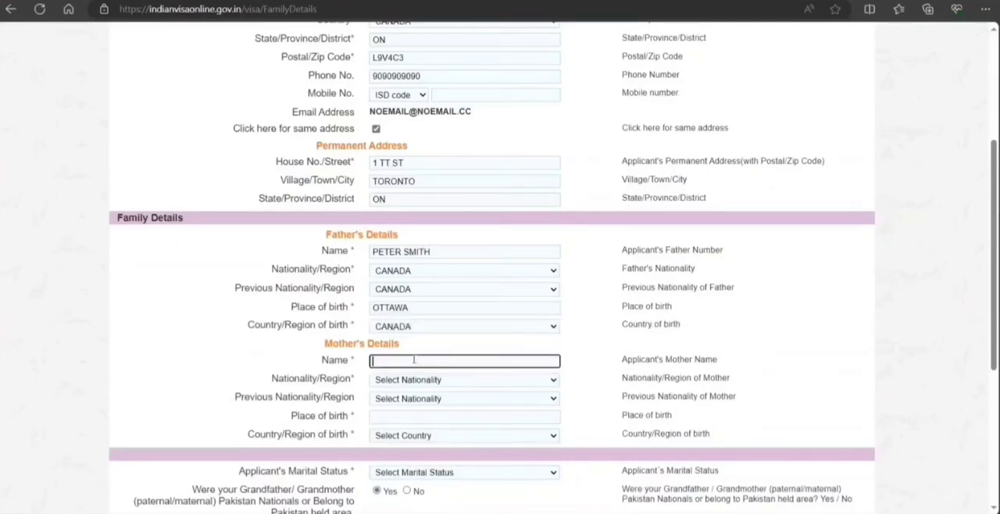
{"action": "left_click", "coordinate": [394, 382]}
{"action": "key", "text": "c"}
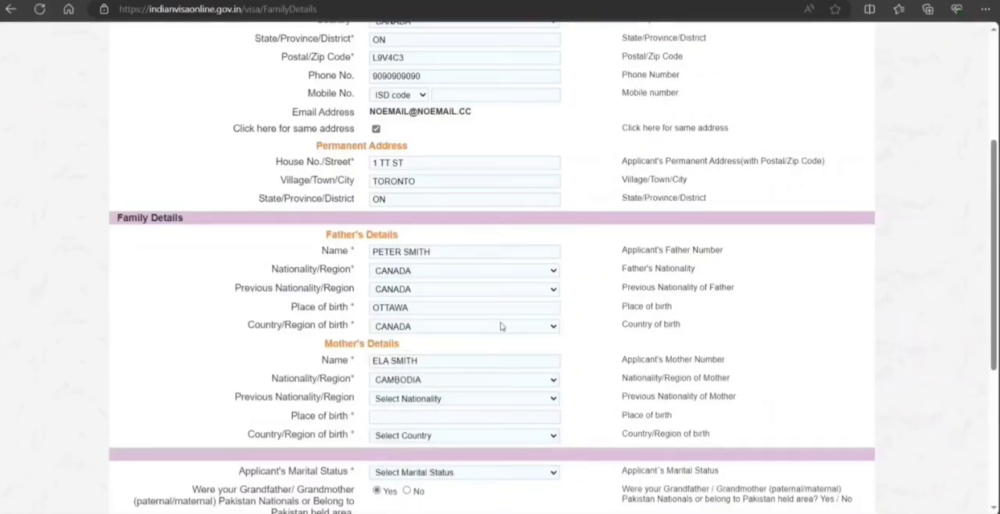
{"action": "type", "text": "can"}
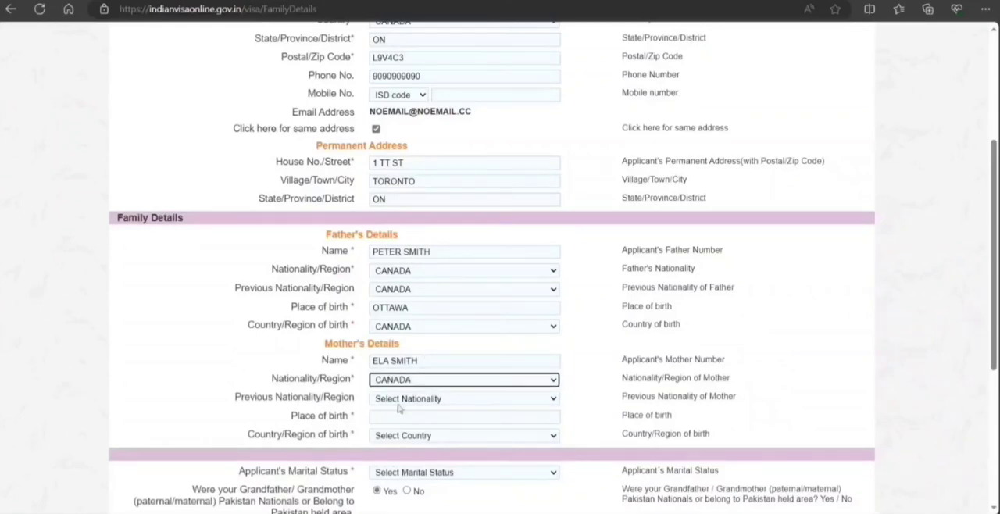
Enter KITCHNER as the mother's place of birth and select CANADA as her country of birth.
{"action": "left_click", "coordinate": [395, 415]}
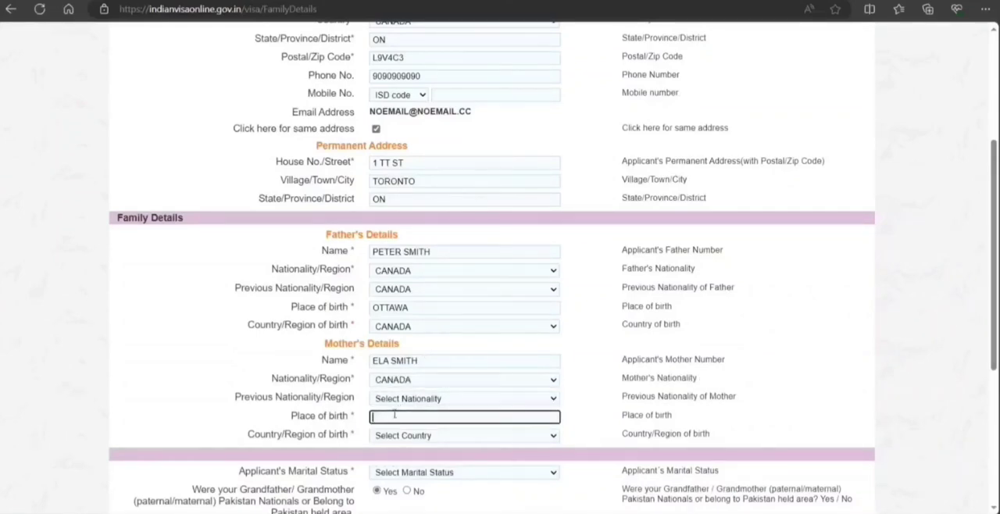
{"action": "type", "text": "KITCHENER"}
{"action": "key", "text": "Tab"}
{"action": "type", "text": "om"}
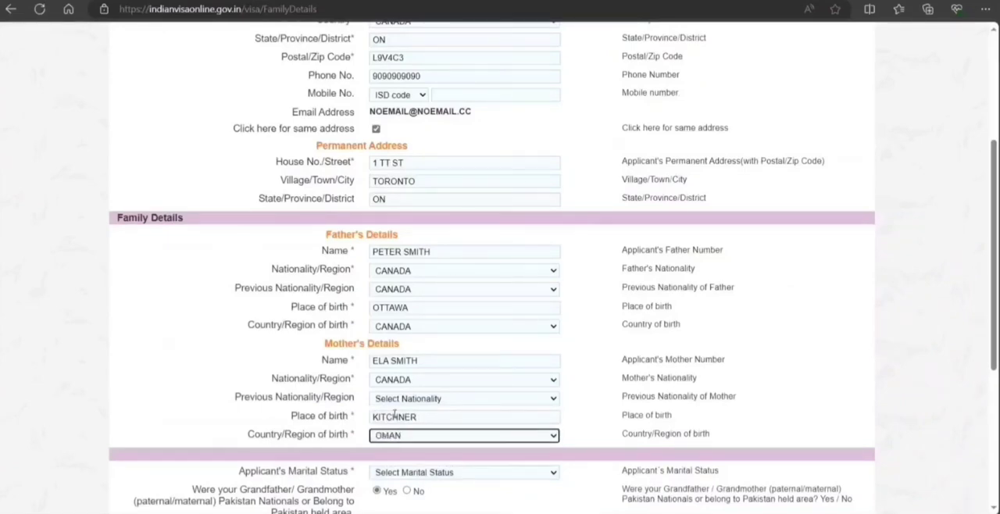
{"action": "type", "text": "ot"}
{"action": "left_click", "coordinate": [403, 456]}
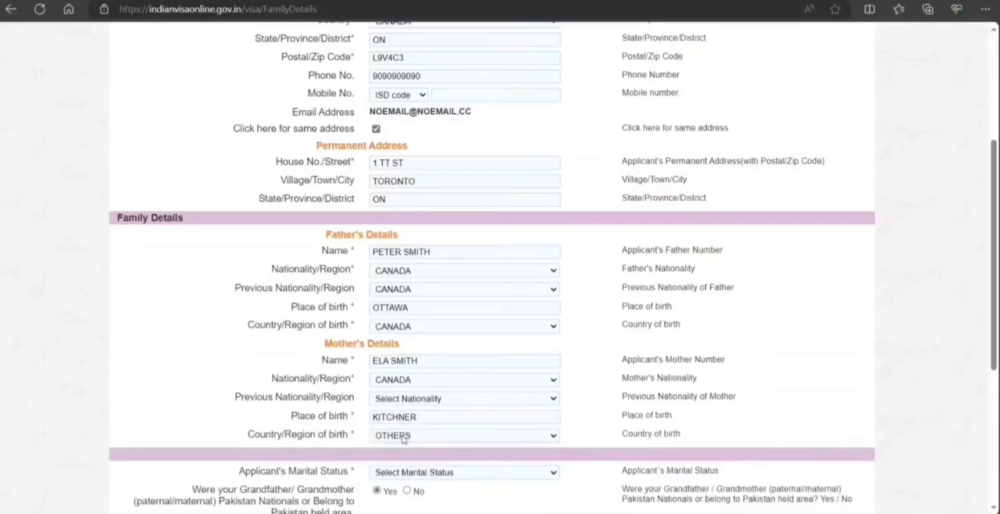
{"action": "type", "text": "came"}
{"action": "key", "text": "Down"}
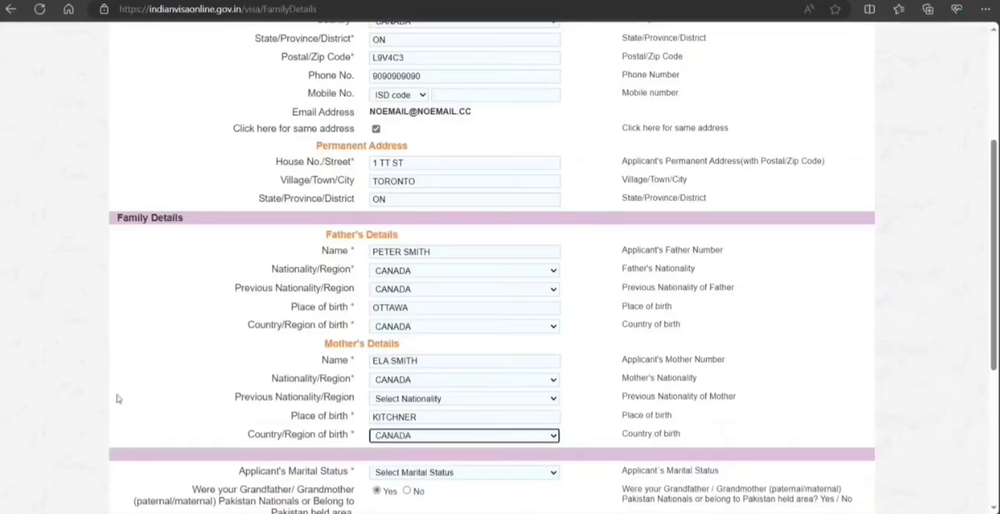
Set the applicant's marital status to SINGLE and answer No to the question about grandparents' Pakistan nationality.
{"action": "scroll", "coordinate": [117, 397], "scroll_direction": "down", "scroll_amount": 3}
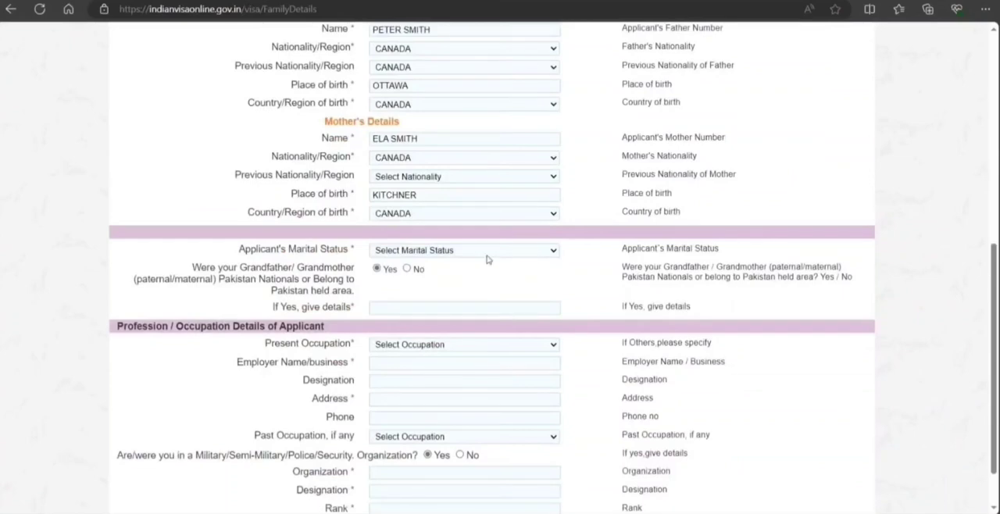
{"action": "left_click", "coordinate": [381, 303]}
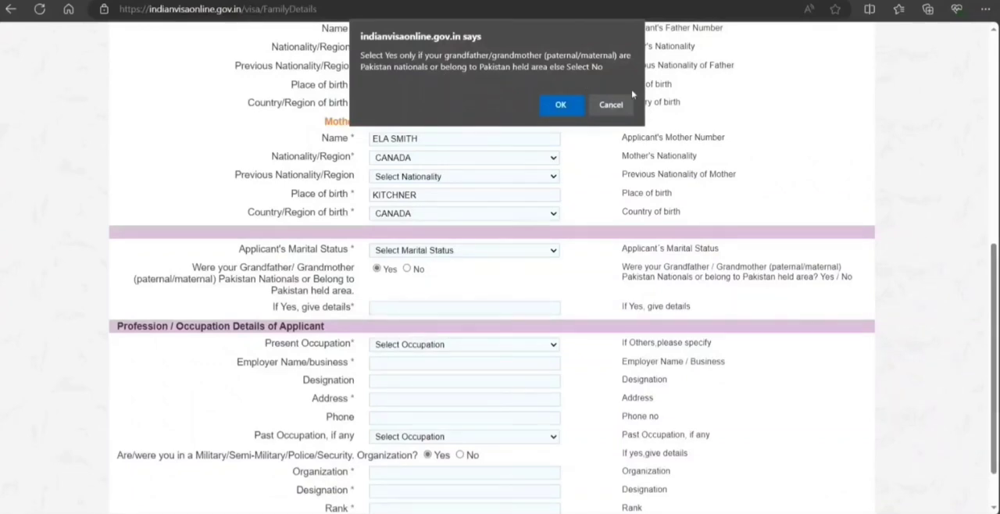
{"action": "left_click", "coordinate": [561, 106]}
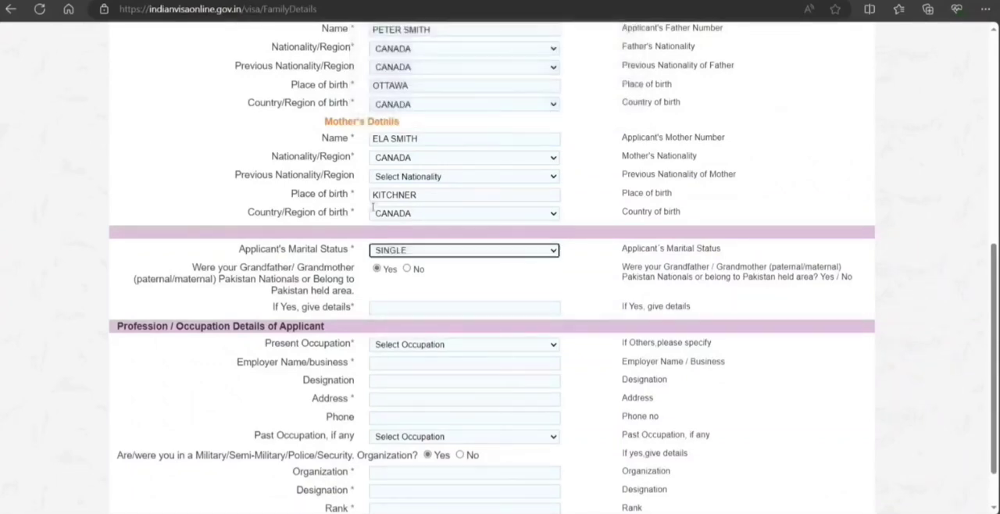
{"action": "left_click", "coordinate": [406, 269]}
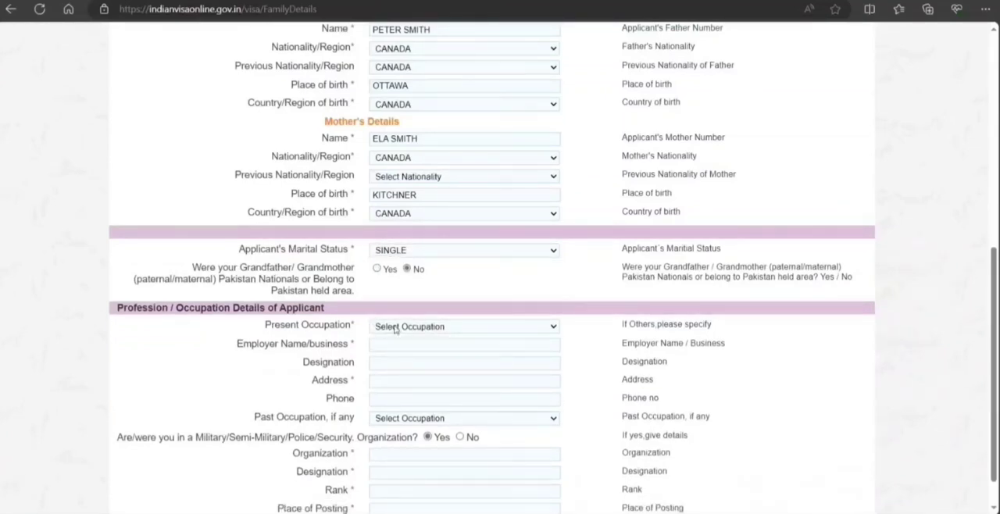
Set the present occupation to DOCTOR, with TT ENGINEERS as the employer and ENGINEER as the designation.
{"action": "left_click", "coordinate": [394, 329]}
{"action": "left_click", "coordinate": [424, 197]}
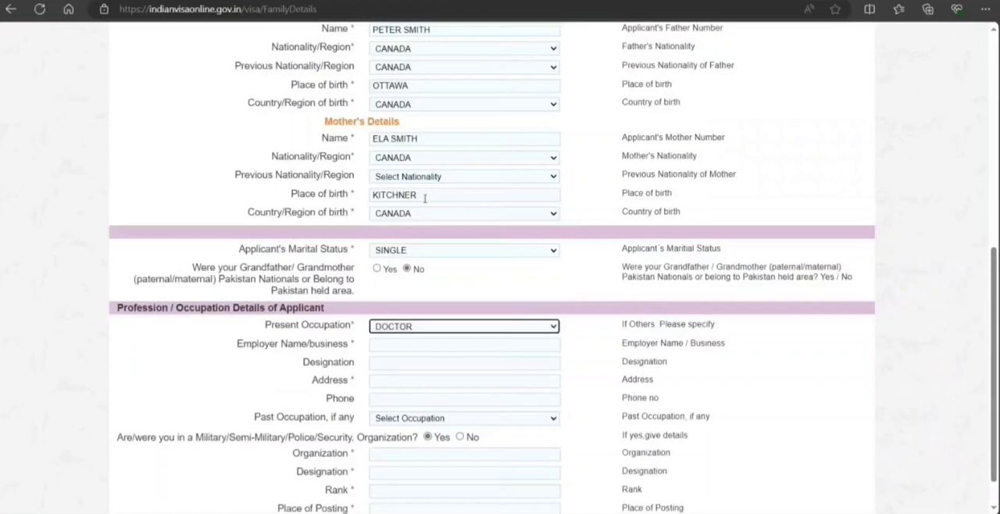
{"action": "left_click", "coordinate": [392, 343]}
{"action": "type", "text": "T"}
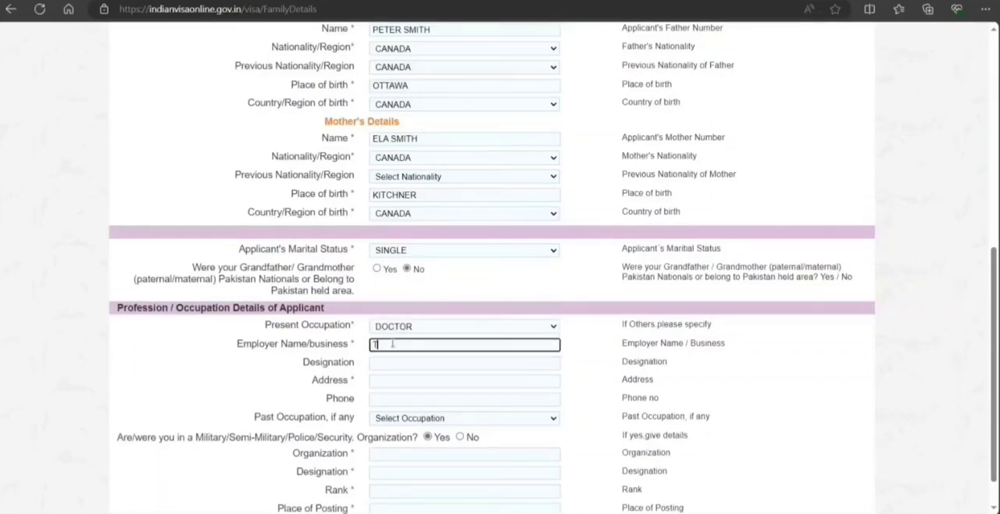
{"action": "type", "text": "T ENGINEERS"}
{"action": "left_click", "coordinate": [434, 363]}
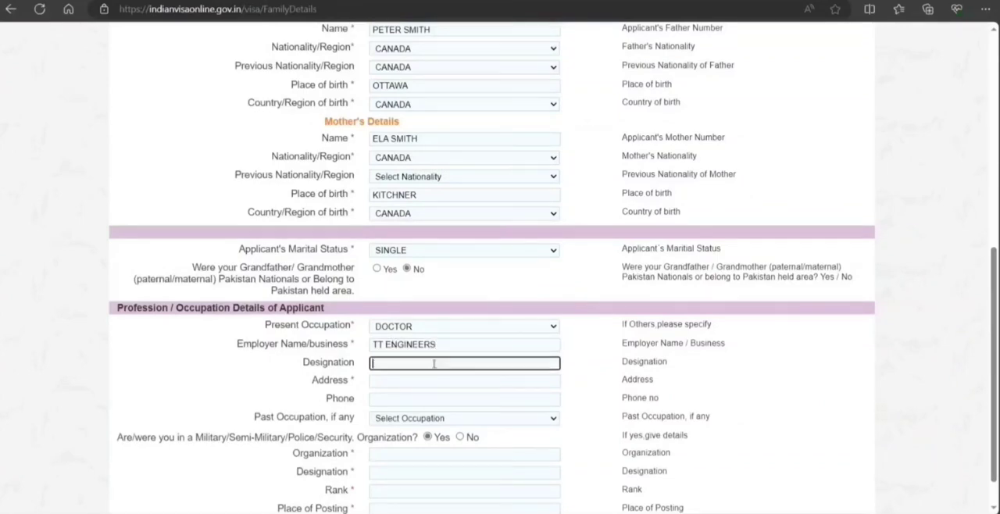
{"action": "type", "text": "ENGINEER"}
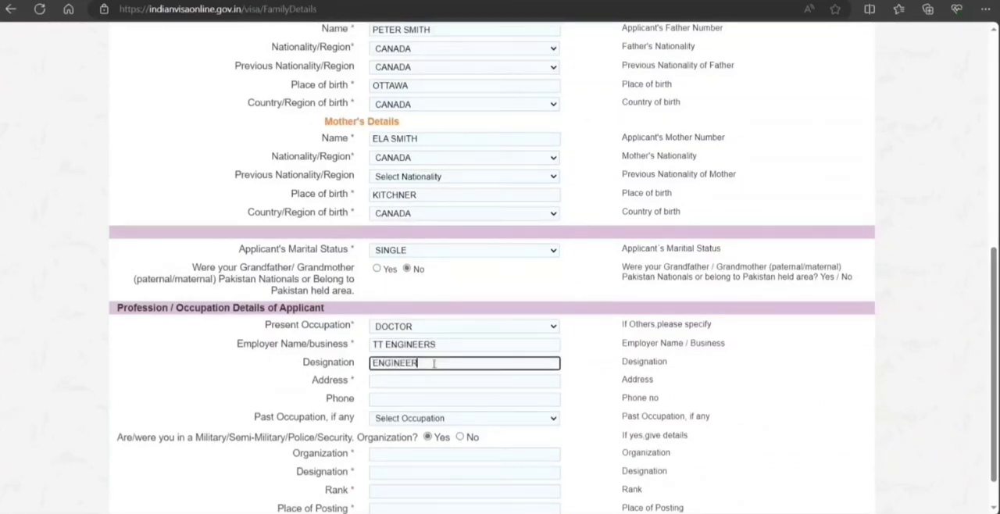
Fill in the employer's street address and phone number in the occupation details.
{"action": "key", "text": "Tab"}
{"action": "type", "text": "2 TT"}
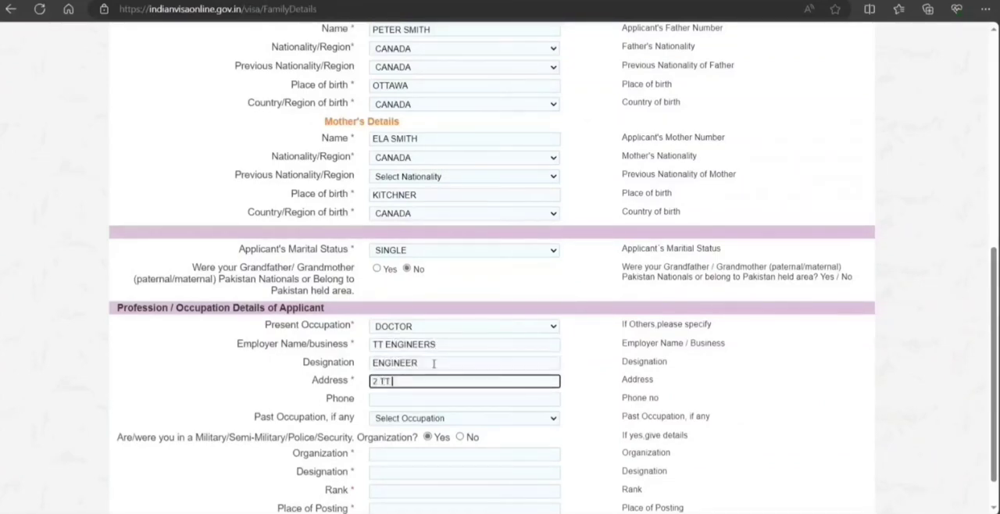
{"action": "type", "text": " ST"}
{"action": "key", "text": "Tab"}
{"action": "type", "text": "8"}
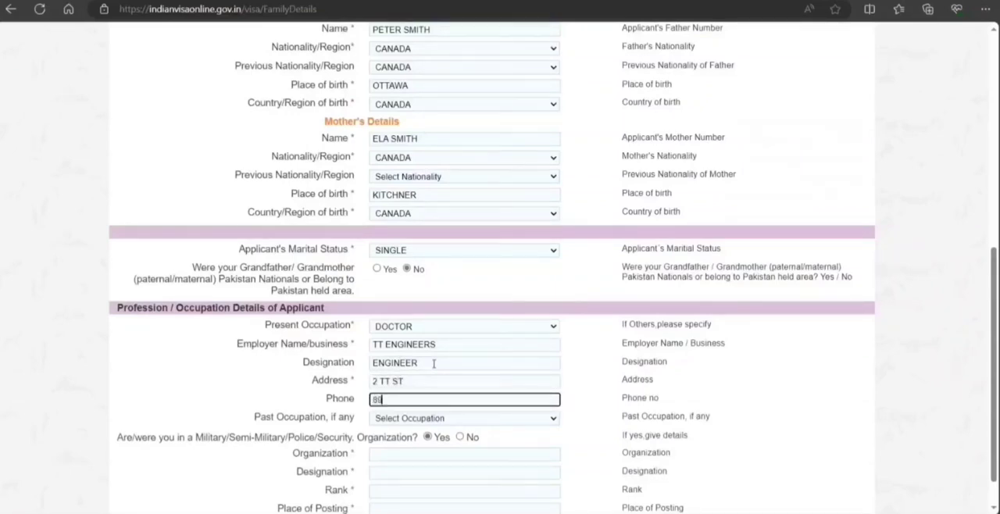
{"action": "type", "text": "989898989"}
Declare no service in a military, police or security organization, and save and continue to the visa details form.
{"action": "left_click", "coordinate": [418, 423]}
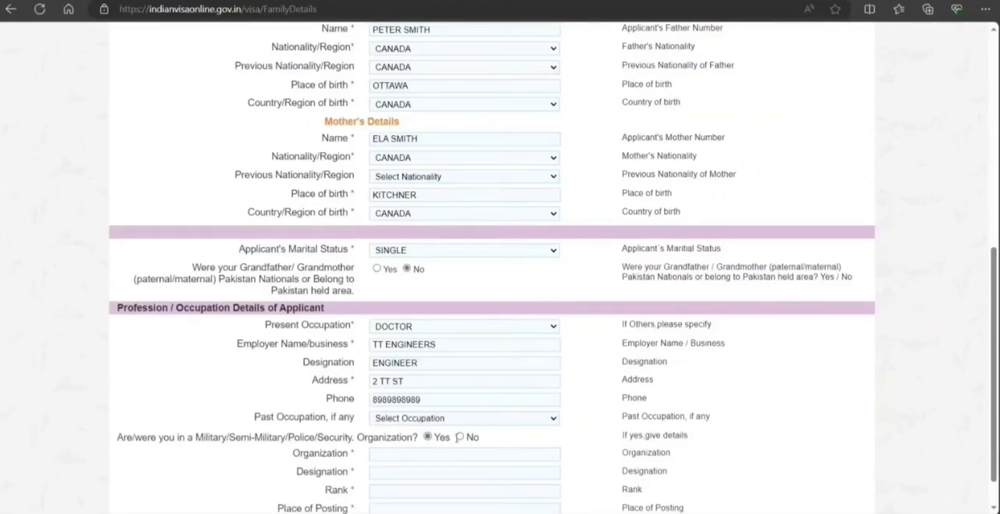
{"action": "left_click", "coordinate": [459, 437]}
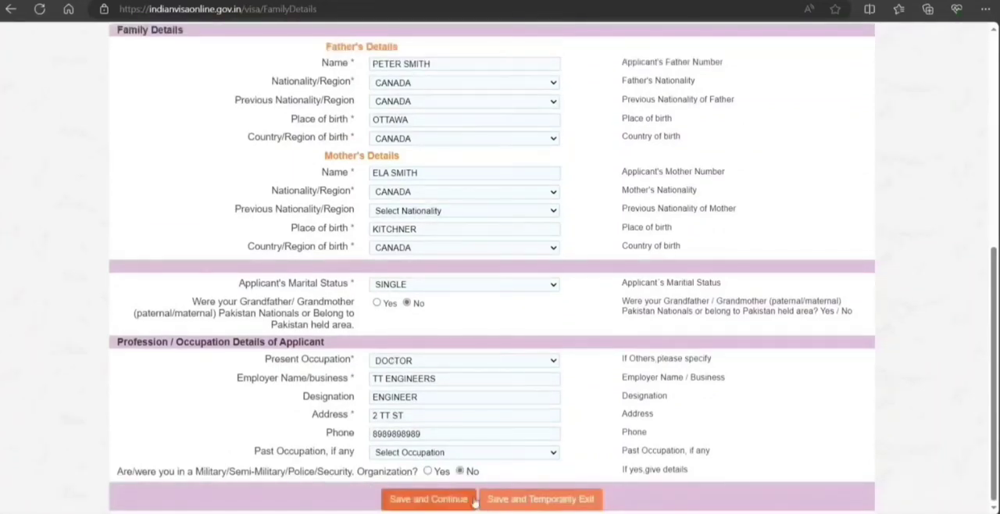
{"action": "left_click", "coordinate": [434, 500]}
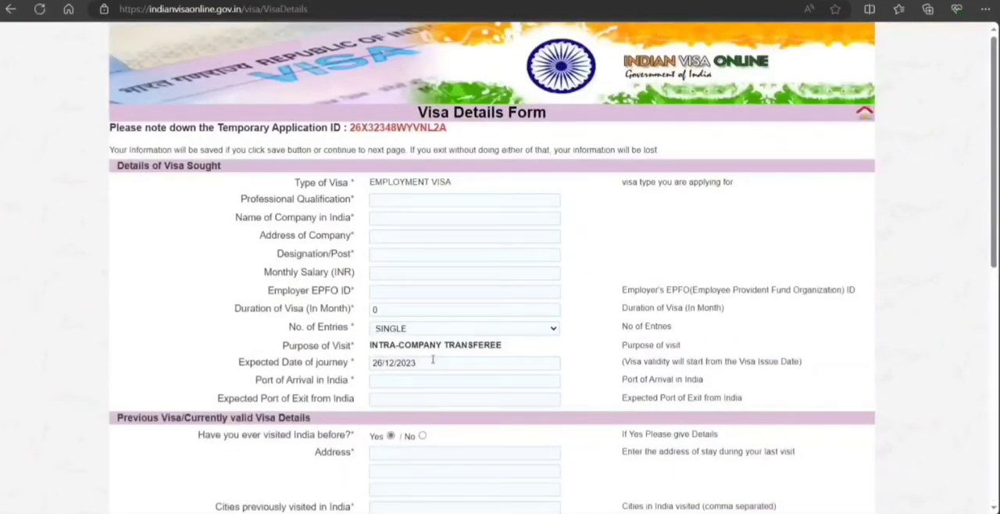
{"action": "scroll", "coordinate": [432, 359], "scroll_direction": "down", "scroll_amount": 7}
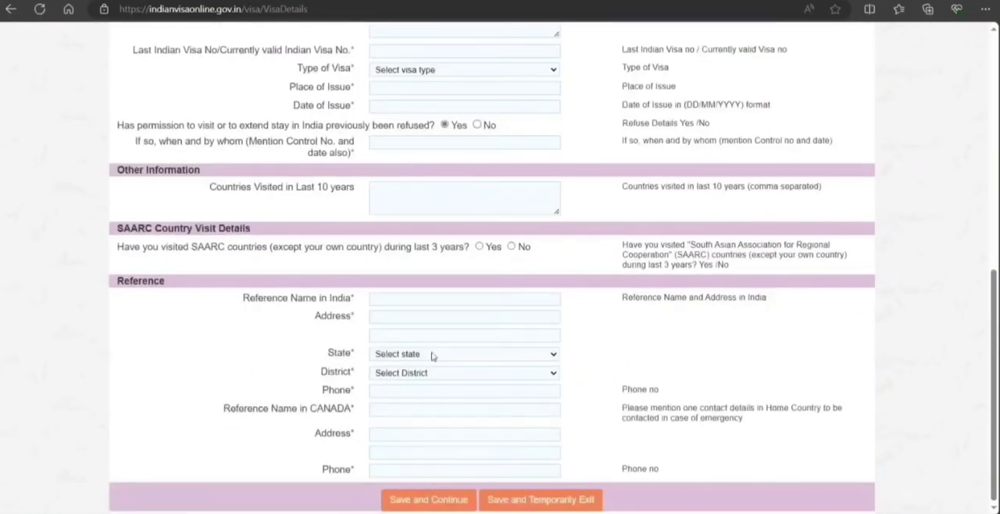
{"action": "scroll", "coordinate": [432, 356], "scroll_direction": "up", "scroll_amount": 8}
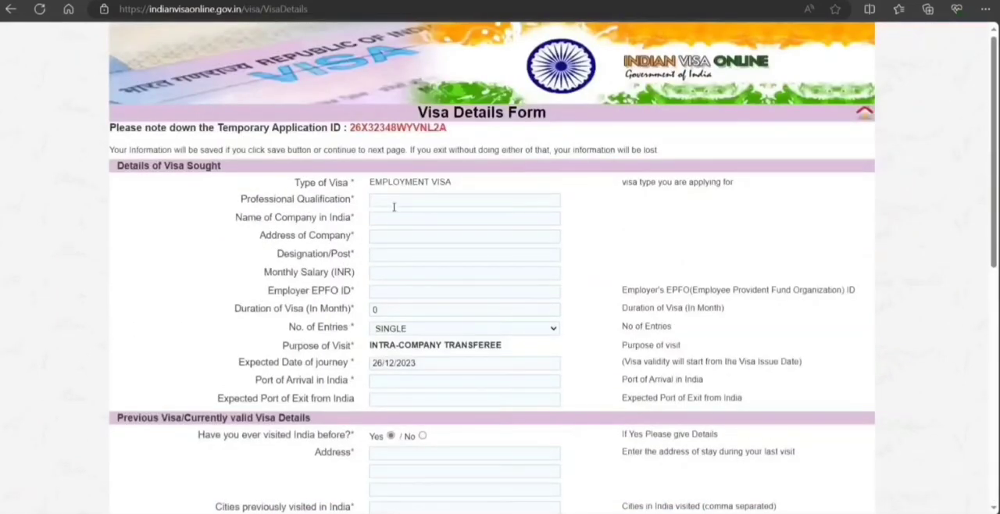
Enter B TECH as the professional qualification, TT INDIA as the company in India, and fill in the company's address.
{"action": "left_click", "coordinate": [394, 206]}
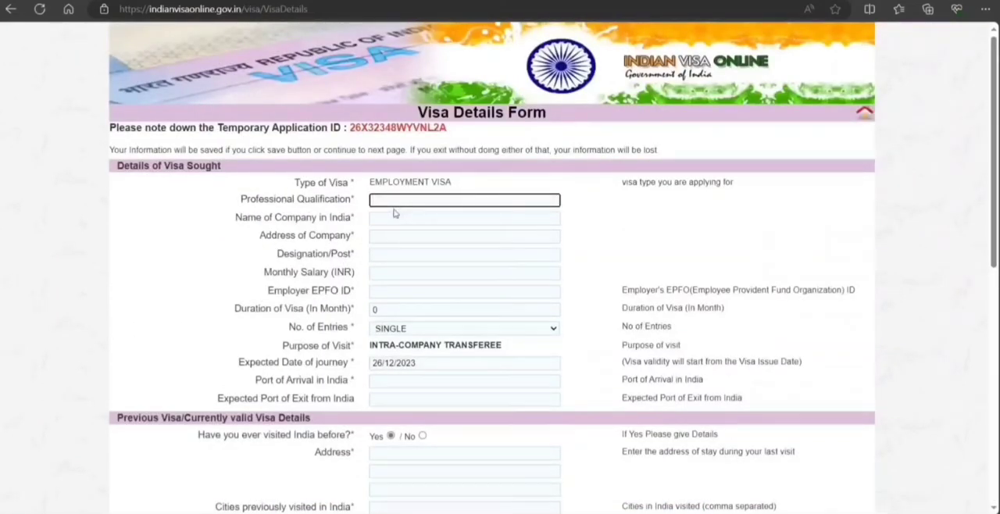
{"action": "type", "text": "B TECH"}
{"action": "left_click", "coordinate": [403, 222]}
{"action": "type", "text": "TT INDIA"}
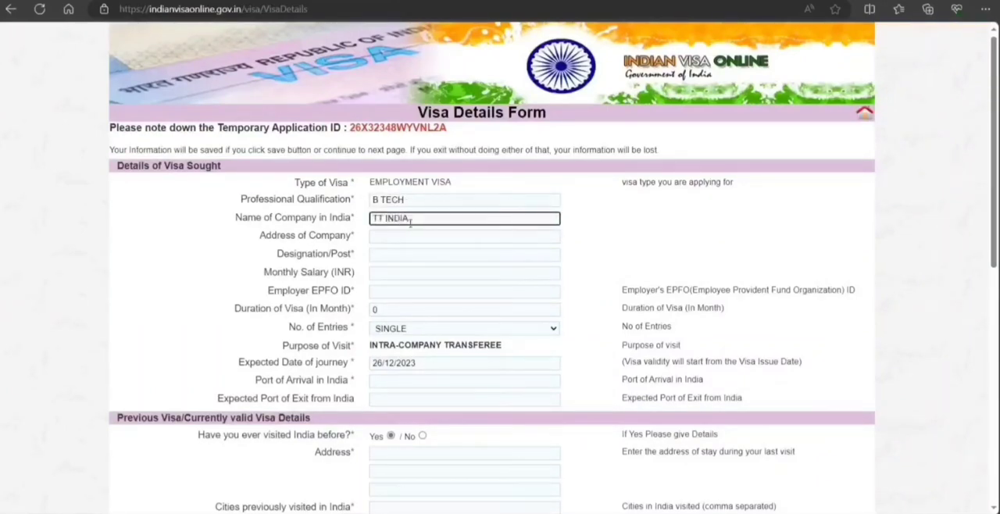
{"action": "left_click", "coordinate": [400, 239]}
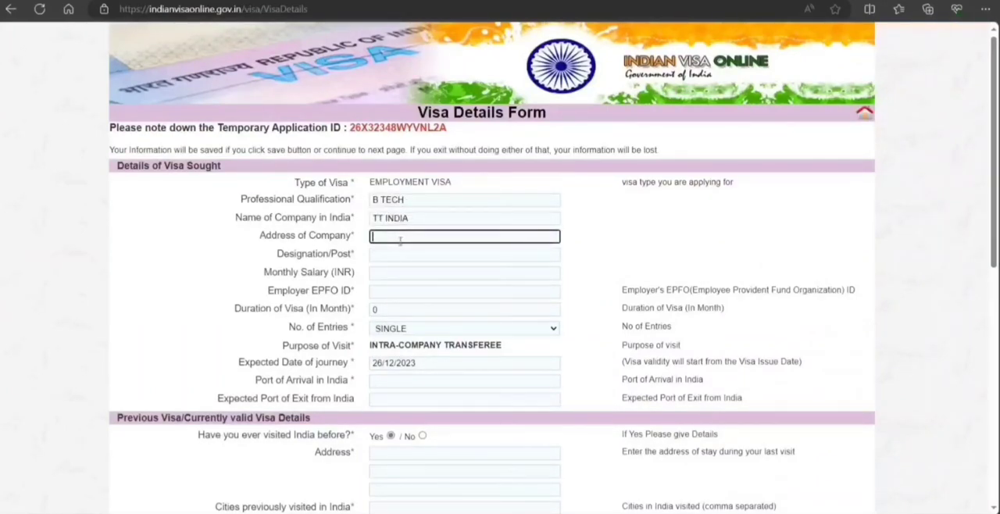
{"action": "type", "text": "1 NEw DE"}
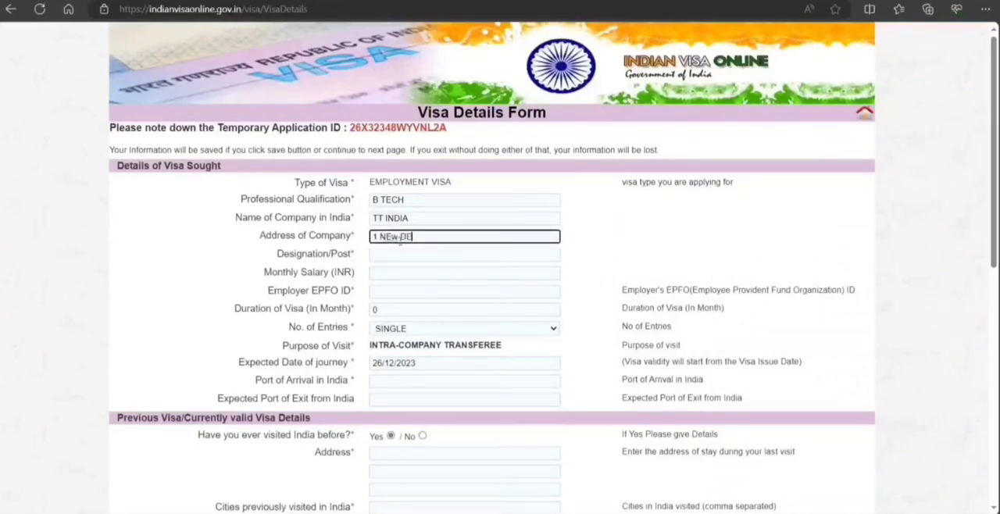
{"action": "type", "text": "LHI ST"}
{"action": "key", "text": "Tab"}
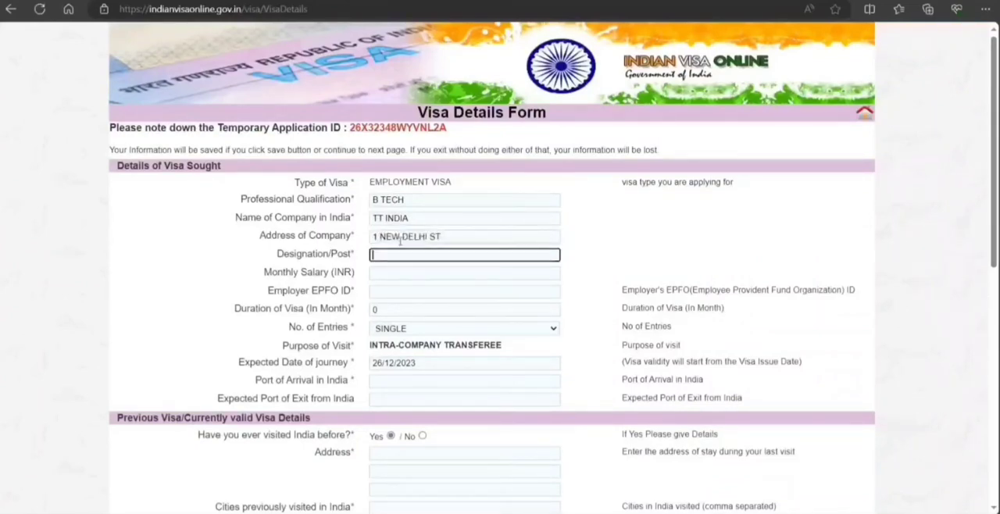
Set the designation to ENGINEER and the monthly salary to 8900000 INR, and enter the employer's EPFO ID.
{"action": "type", "text": "ENGINEER"}
{"action": "key", "text": "Tab"}
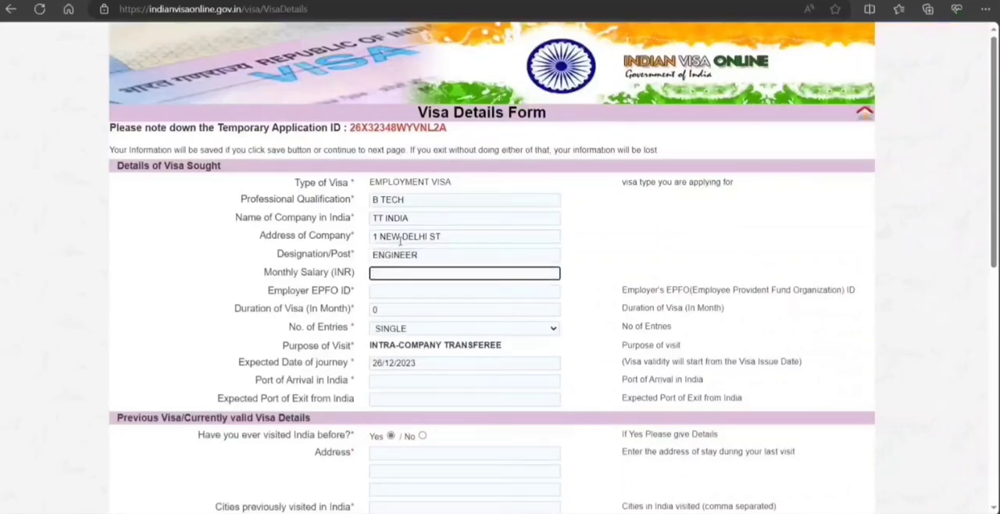
{"action": "type", "text": "8900000"}
{"action": "left_click", "coordinate": [399, 294]}
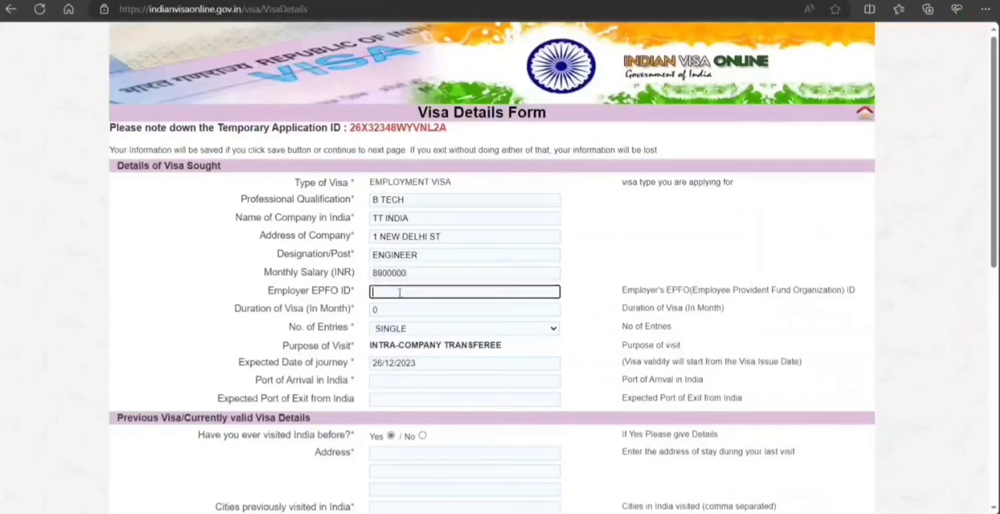
{"action": "type", "text": "^&^&^&"}
{"action": "key", "text": "BackSpace"}
{"action": "key", "text": "BackSpace"}
{"action": "key", "text": "BackSpace"}
{"action": "key", "text": "BackSpace"}
{"action": "key", "text": "BackSpace"}
{"action": "key", "text": "BackSpace"}
{"action": "type", "text": "7878"}
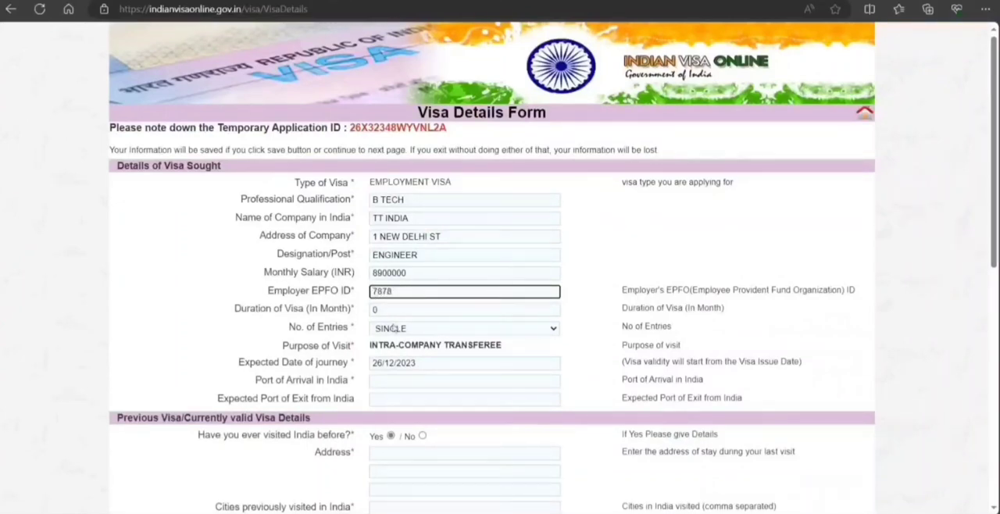
Set the visa duration to 24 months and the number of entries to MULTIPLE.
{"action": "key", "text": "Tab"}
{"action": "type", "text": "24"}
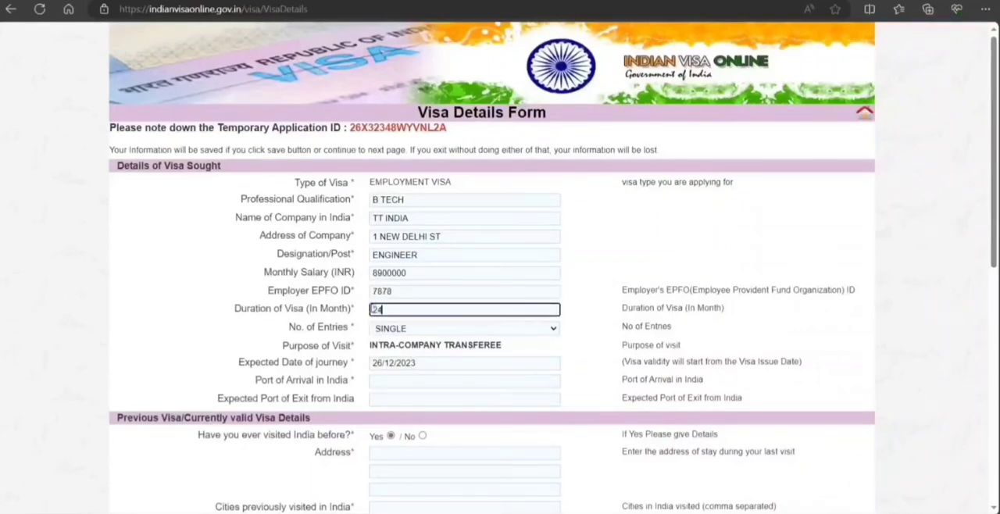
{"action": "left_click", "coordinate": [373, 330]}
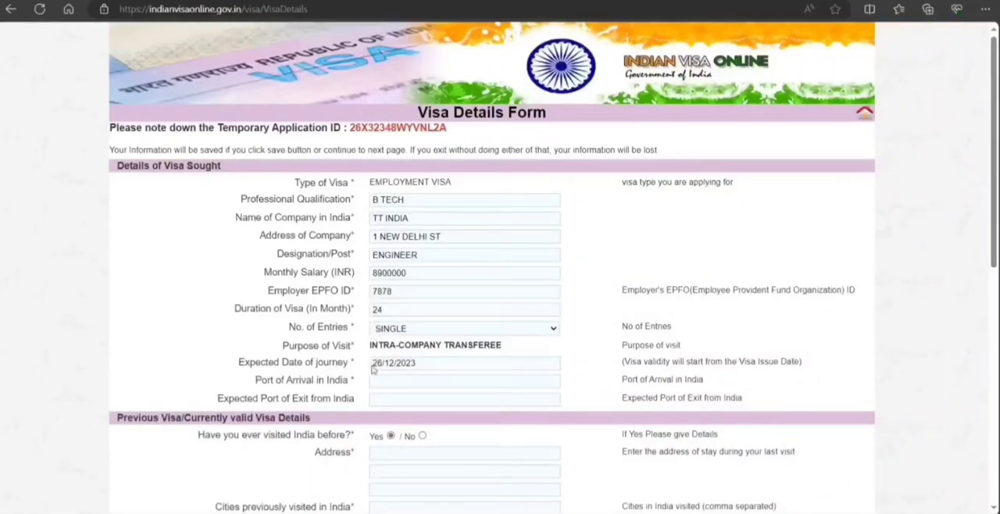
{"action": "left_click", "coordinate": [382, 358]}
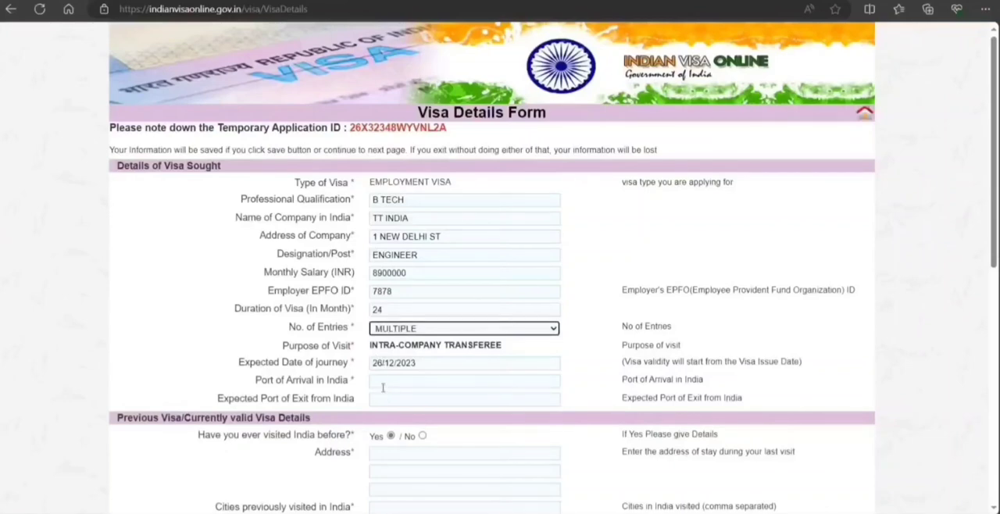
Enter NEW DELHI as the port of arrival in India and NEW DELJI as the expected port of exit.
{"action": "left_click", "coordinate": [382, 381]}
{"action": "type", "text": "NEW DELHI"}
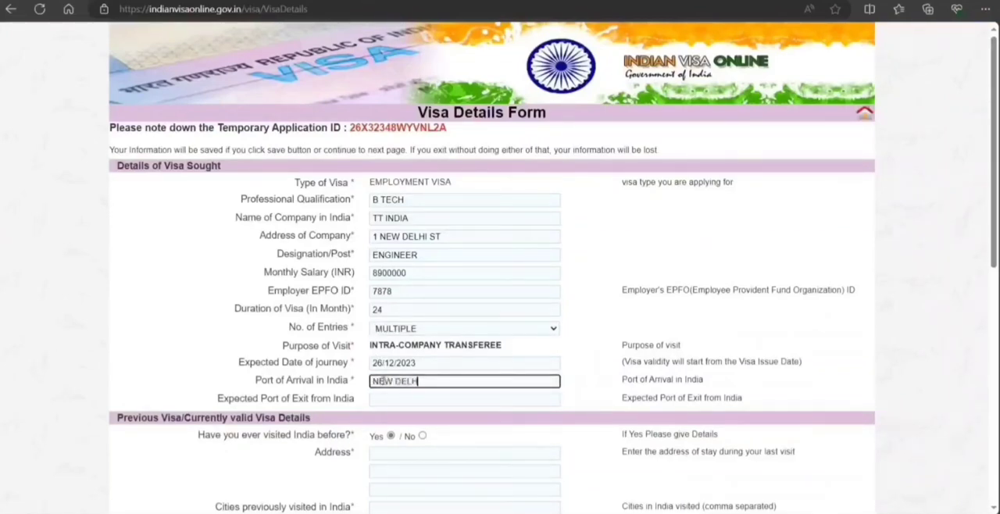
{"action": "key", "text": "Tab"}
{"action": "type", "text": "NEW DELH"}
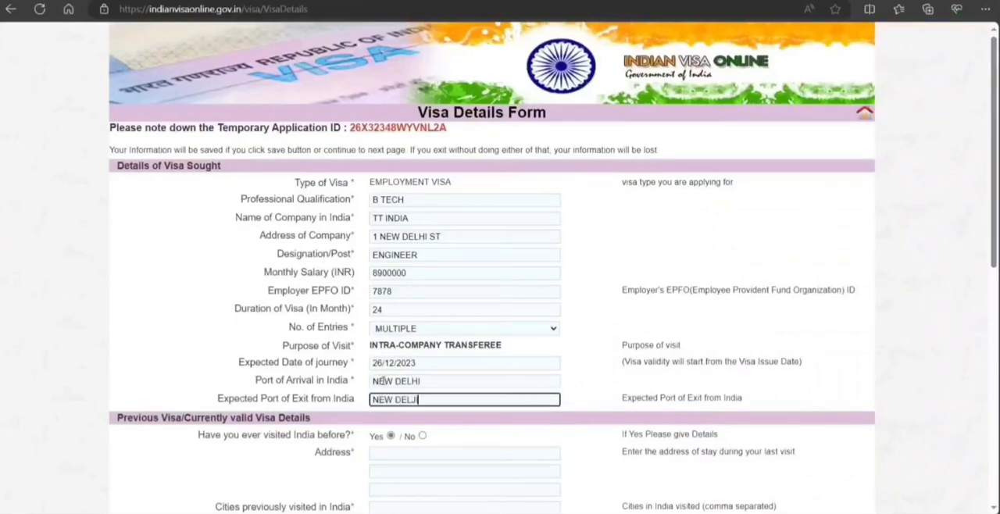
Answer No to having visited India before and No to having been refused permission to visit or extend a stay.
{"action": "scroll", "coordinate": [422, 368], "scroll_direction": "down", "scroll_amount": 1}
{"action": "left_click", "coordinate": [422, 361]}
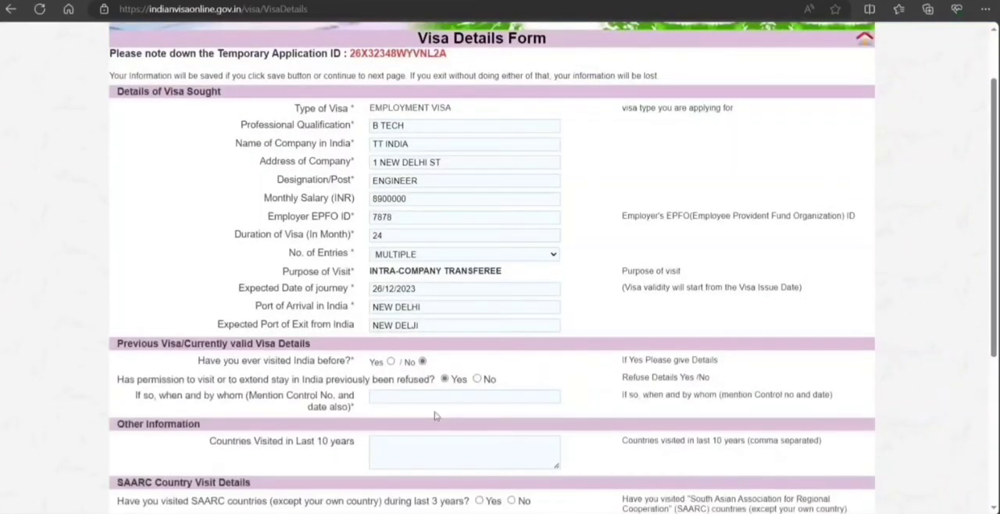
{"action": "scroll", "coordinate": [452, 338], "scroll_direction": "down", "scroll_amount": 2}
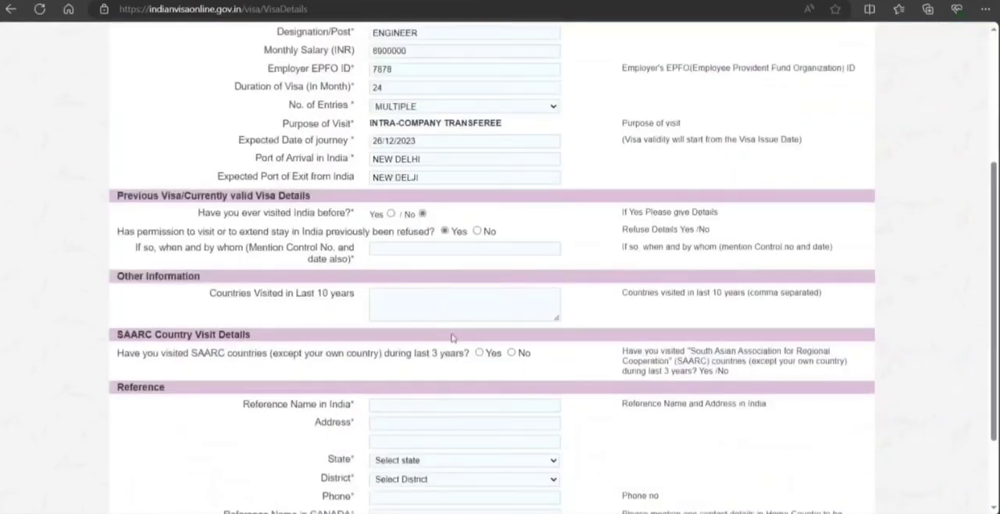
{"action": "left_click", "coordinate": [476, 232]}
List CANADA as the country visited in the last 10 years and answer No to visiting SAARC countries.
{"action": "scroll", "coordinate": [460, 307], "scroll_direction": "down", "scroll_amount": 1}
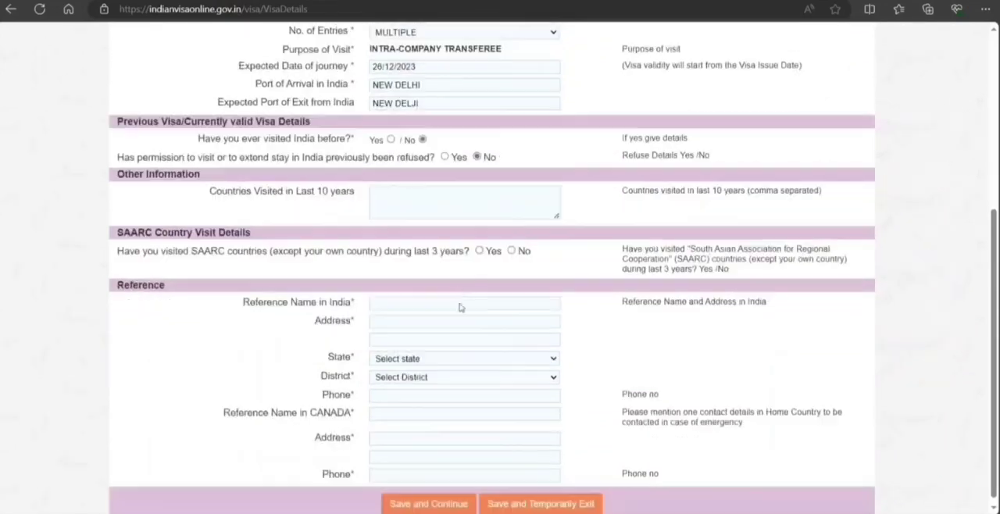
{"action": "left_click", "coordinate": [478, 190]}
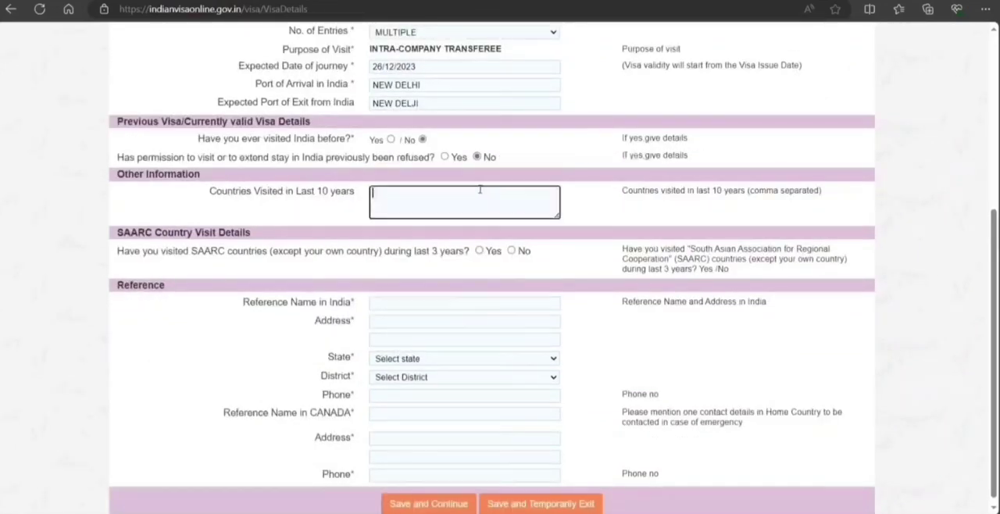
{"action": "scroll", "coordinate": [481, 219], "scroll_direction": "down", "scroll_amount": 1}
{"action": "type", "text": "CANADA"}
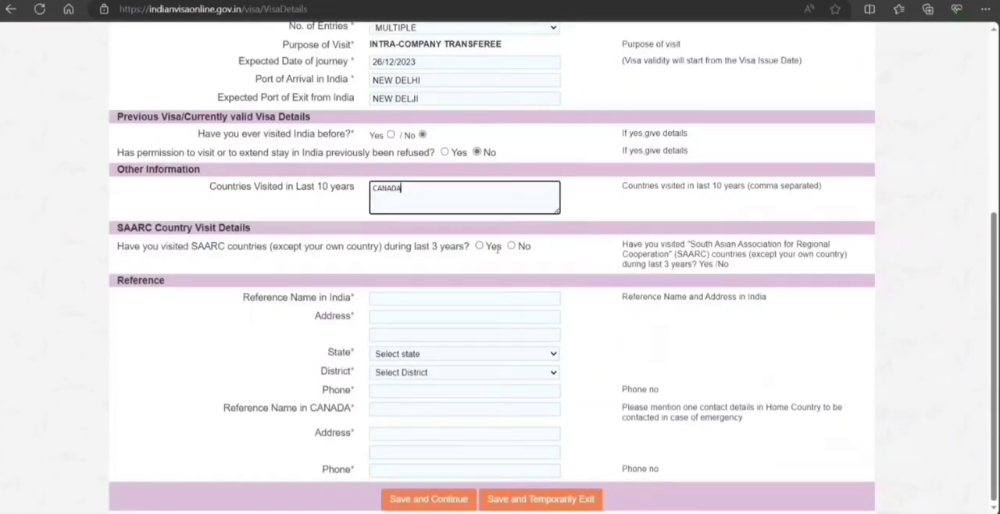
{"action": "left_click", "coordinate": [512, 246]}
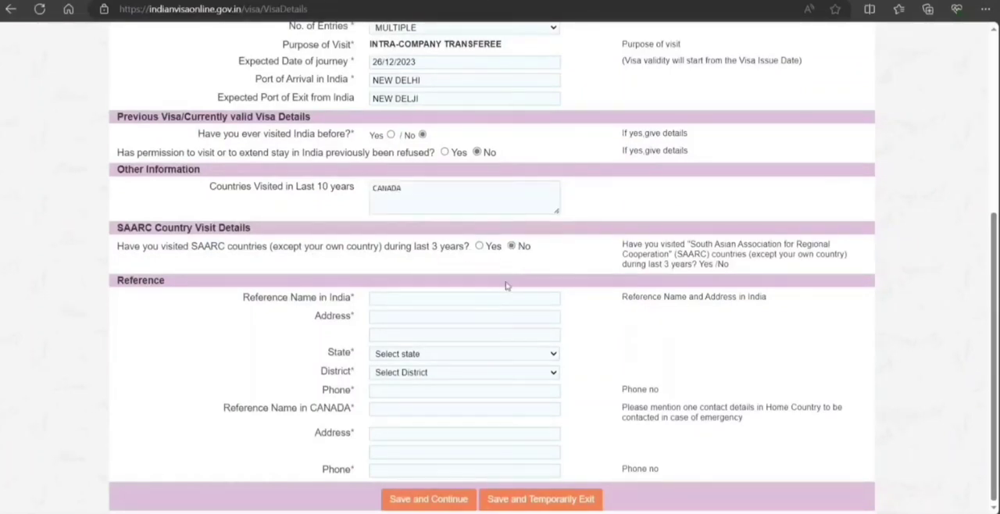
Set the state and district of the reference in India to DELHI and enter that reference's phone number.
{"action": "left_click", "coordinate": [420, 296]}
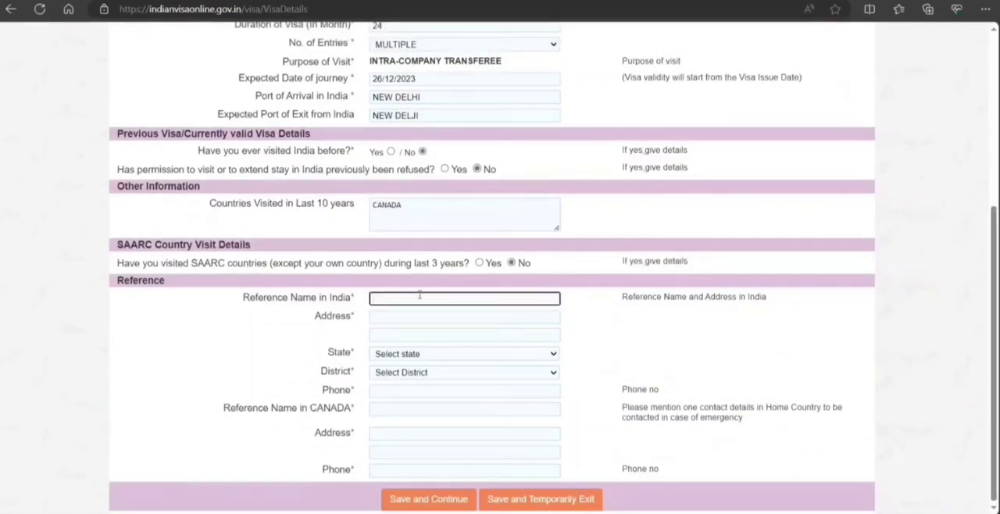
{"action": "left_click", "coordinate": [400, 354]}
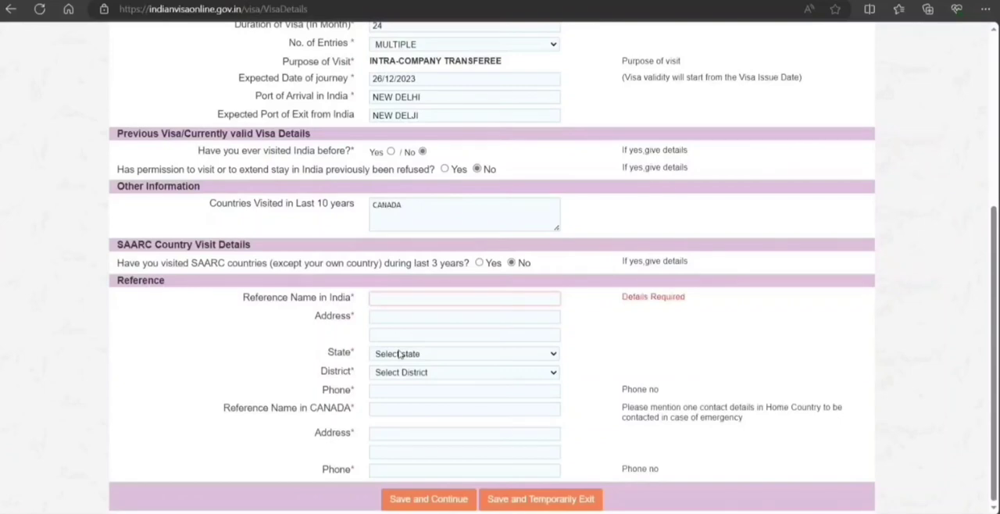
{"action": "type", "text": "de"}
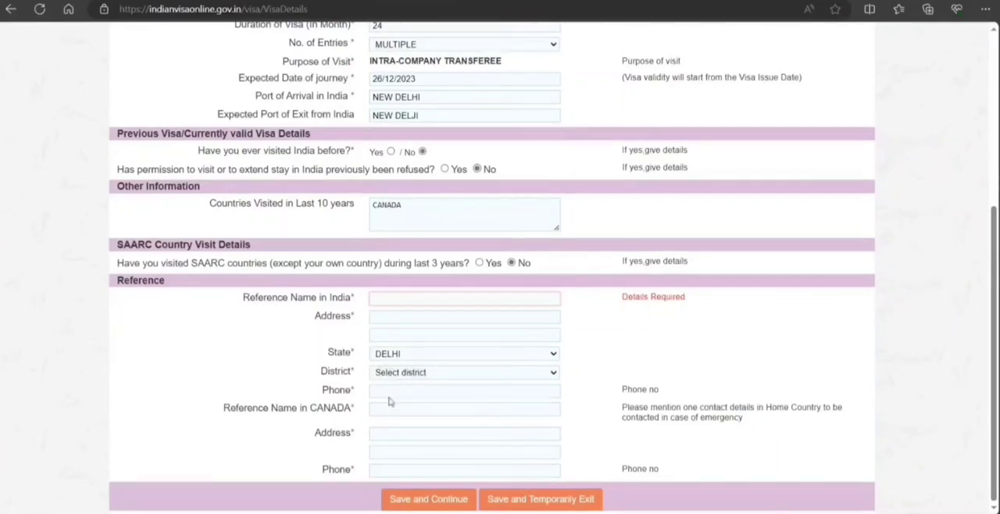
{"action": "left_click", "coordinate": [390, 400]}
{"action": "left_click", "coordinate": [381, 393]}
{"action": "type", "text": "8989"}
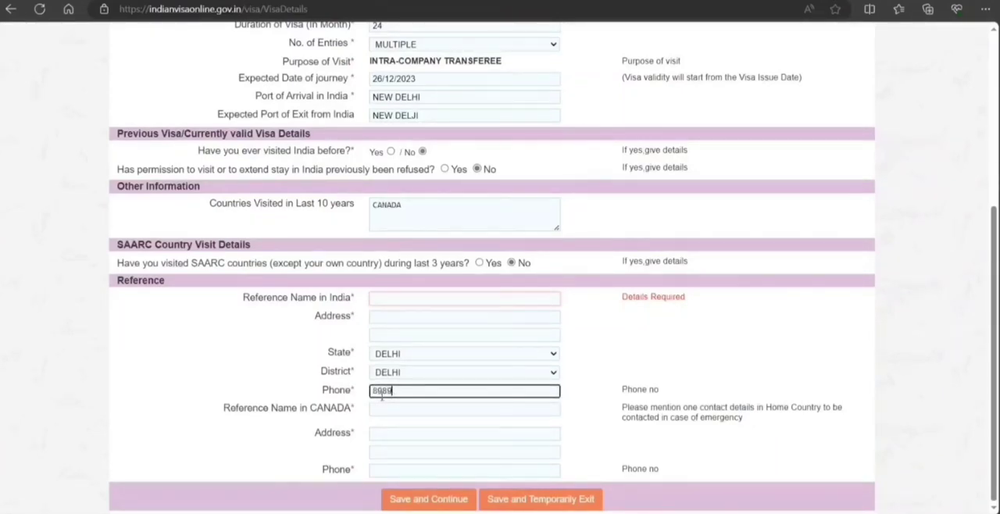
{"action": "type", "text": "89898"}
Fill in the name, address and phone number of the reference in Canada.
{"action": "left_click", "coordinate": [375, 414]}
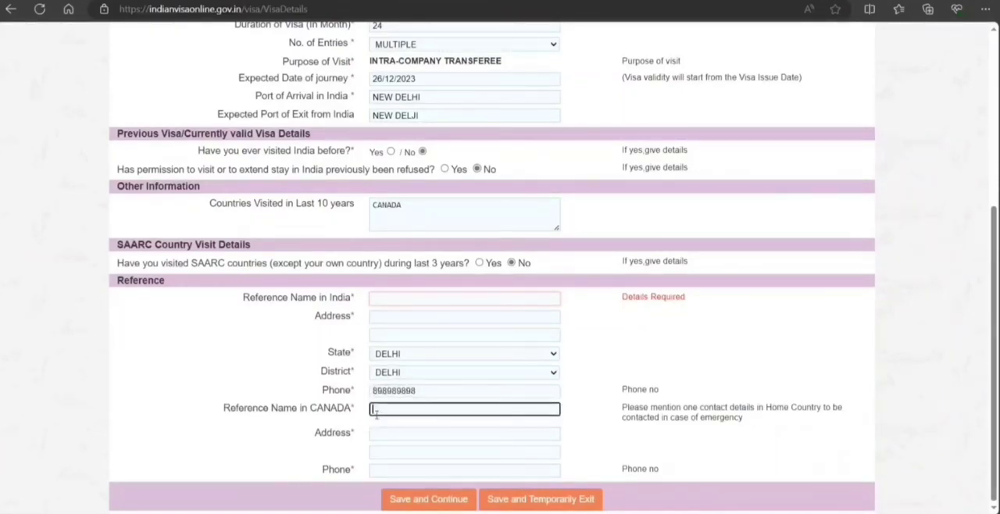
{"action": "type", "text": "PETER"}
{"action": "key", "text": "Tab"}
{"action": "type", "text": "7 TT ST"}
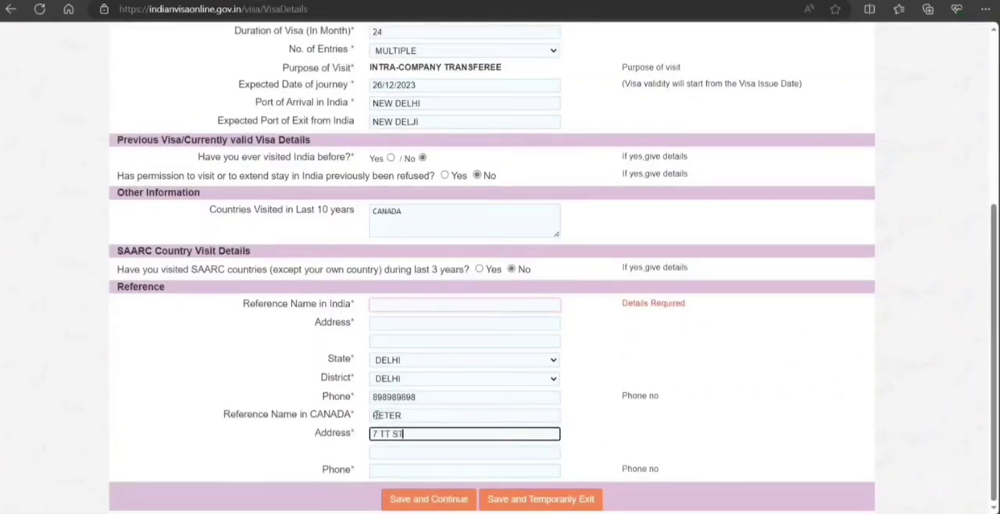
{"action": "key", "text": "Tab"}
{"action": "key", "text": "Tab"}
{"action": "type", "text": "8787878778"}
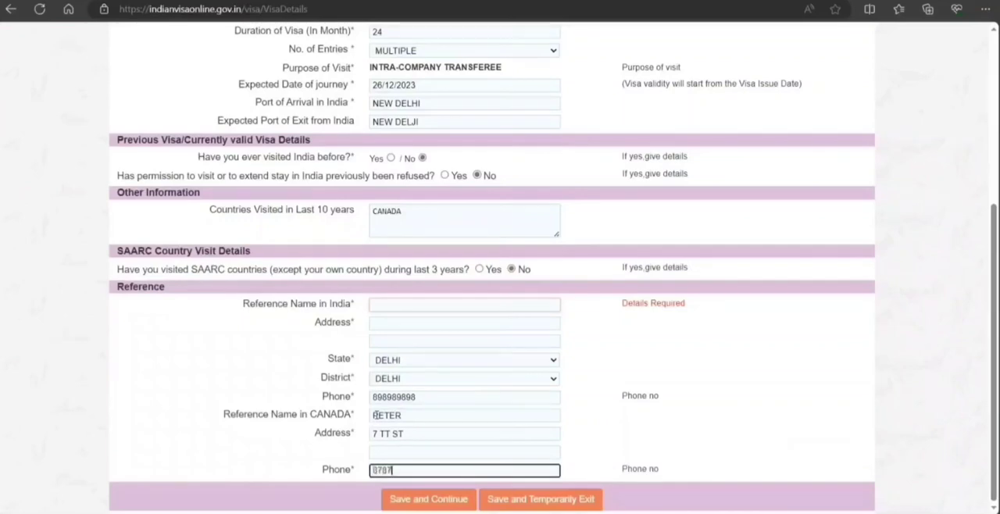
Enter the name and address of the reference in India, and save and continue to the additional questions.
{"action": "left_click", "coordinate": [393, 299]}
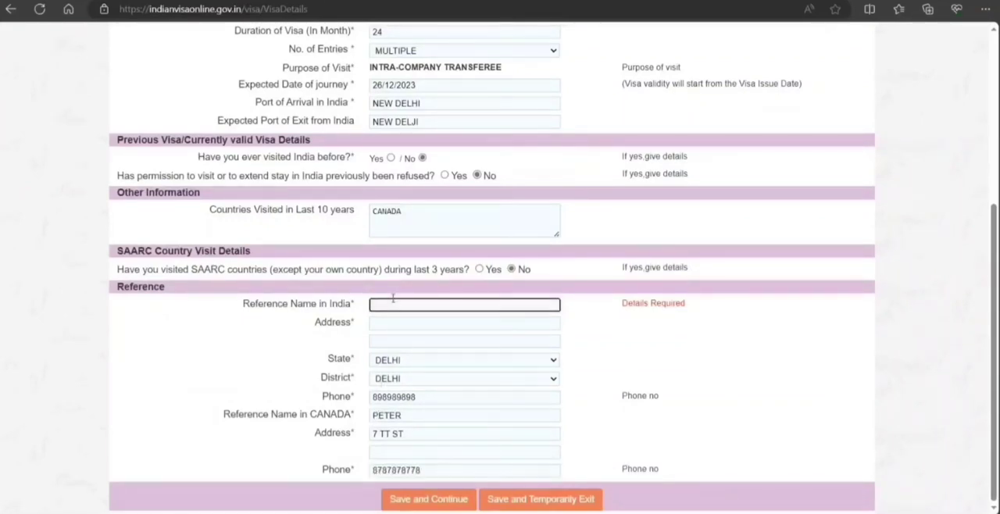
{"action": "key", "text": "Tab"}
{"action": "type", "text": "88"}
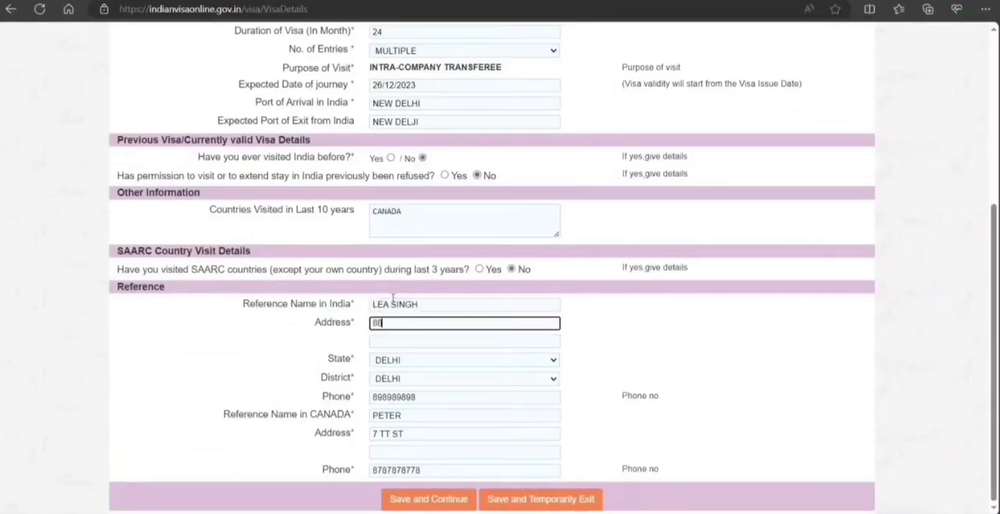
{"action": "type", "text": "77 HJHJH HJHJH"}
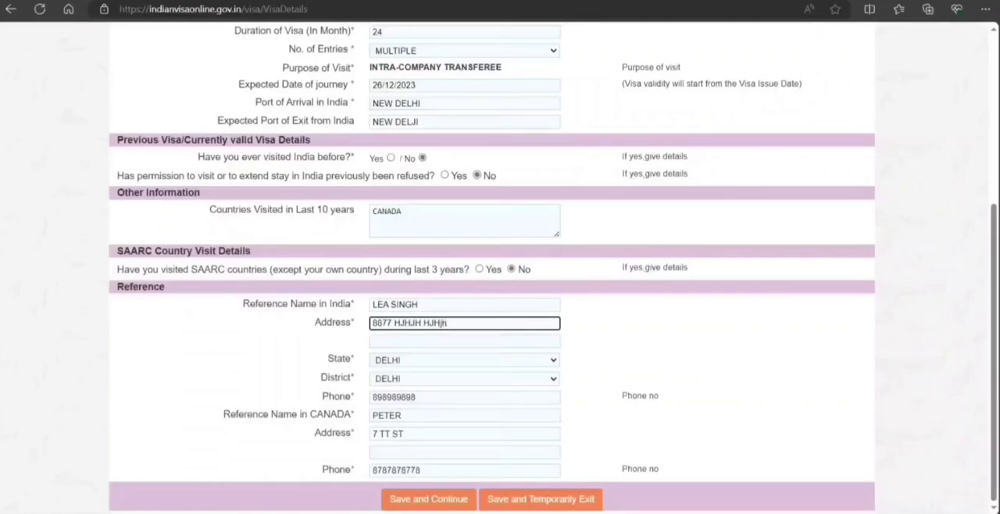
{"action": "left_click", "coordinate": [434, 503]}
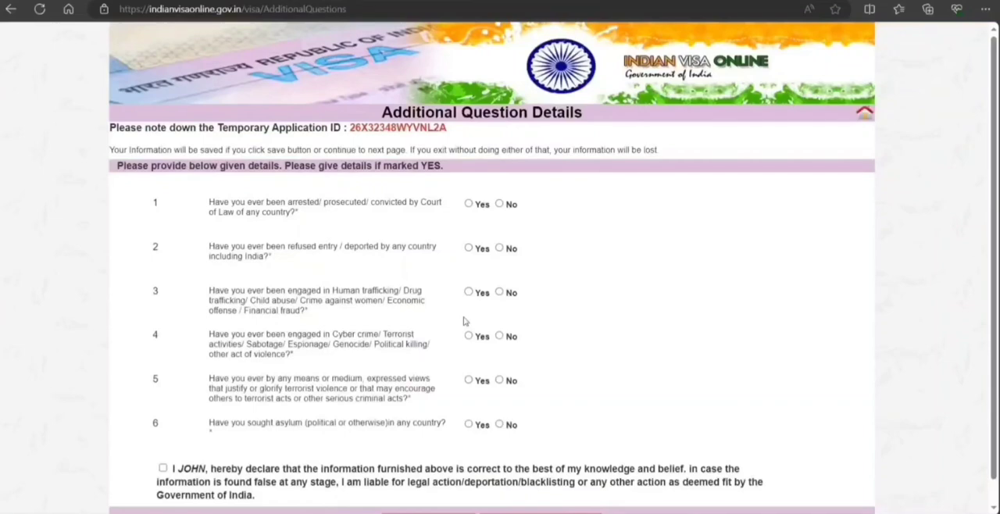
Answer No to all six additional questions about arrests, deportation, trafficking, terrorism, expressed extremist views and asylum.
{"action": "left_click", "coordinate": [500, 204]}
{"action": "left_click", "coordinate": [499, 248]}
{"action": "left_click", "coordinate": [500, 292]}
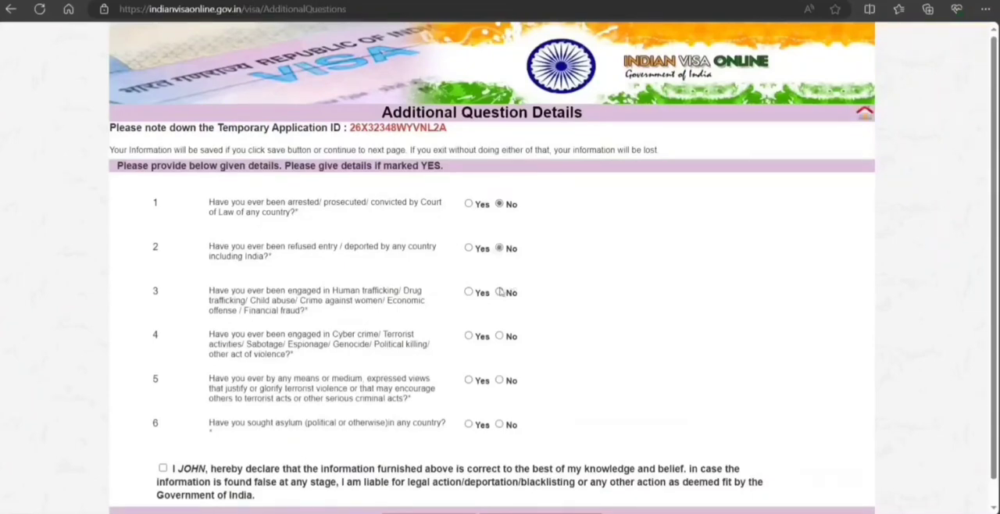
{"action": "left_click", "coordinate": [499, 337]}
{"action": "left_click", "coordinate": [499, 381]}
{"action": "left_click", "coordinate": [500, 425]}
{"action": "scroll", "coordinate": [463, 369], "scroll_direction": "down", "scroll_amount": 1}
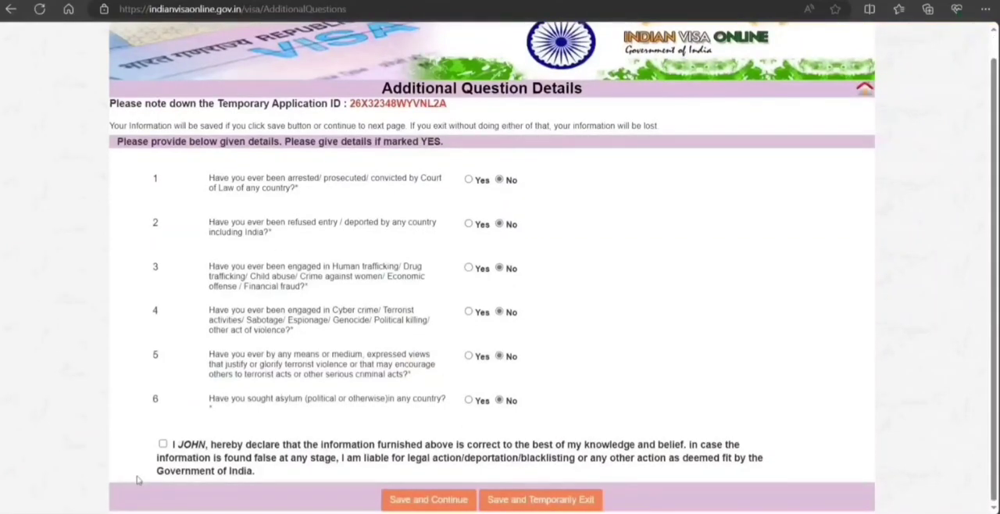